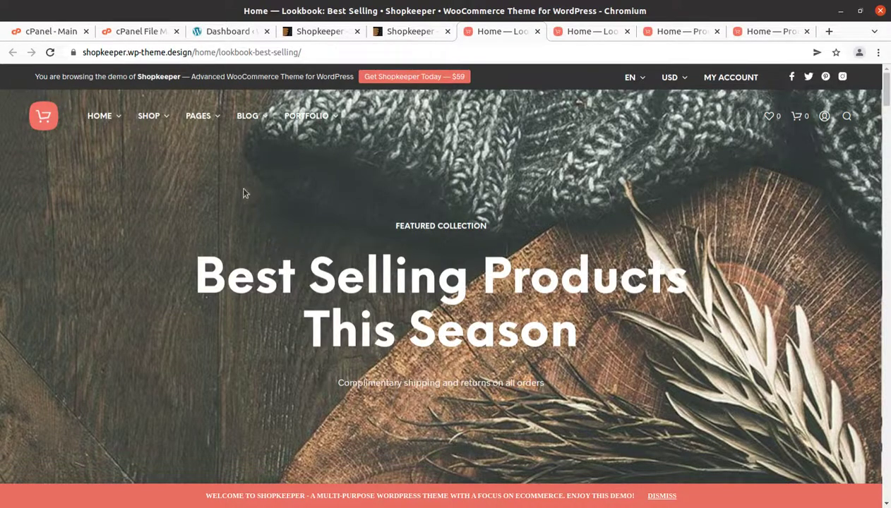
Step: Look through the Lookbook: Best Selling demo page, from the featured collection down to The Coziest Jumper
scroll(244, 192, "down", 3)
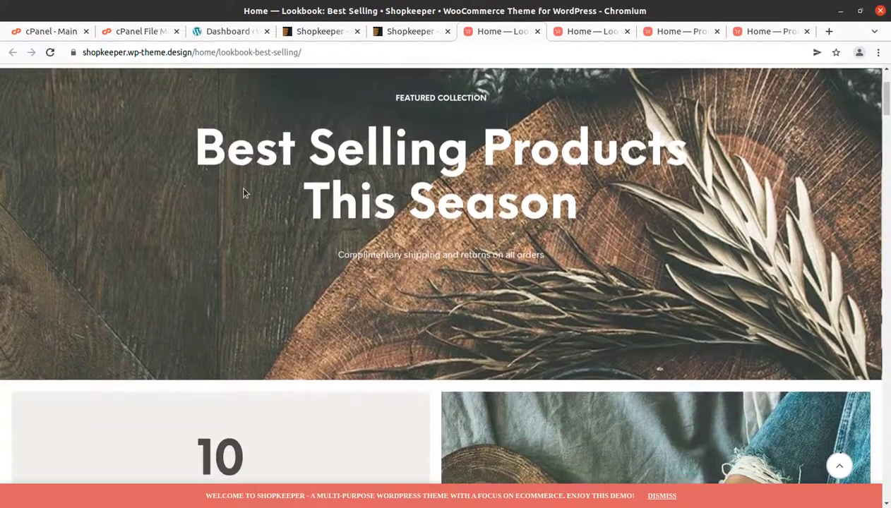
scroll(244, 192, "down", 6)
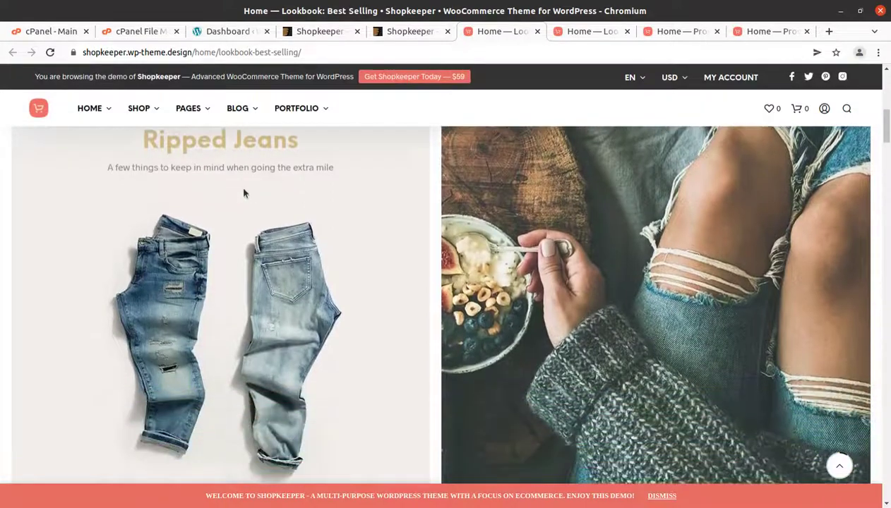
scroll(244, 192, "down", 2)
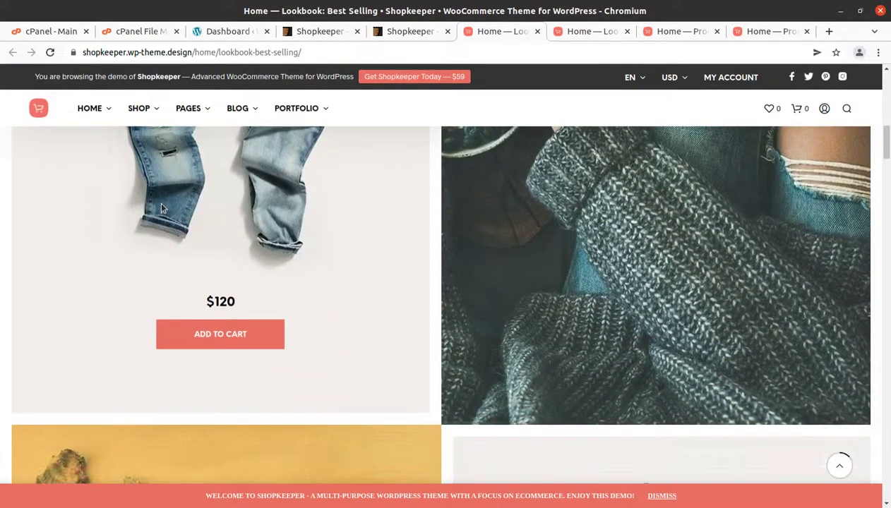
scroll(162, 209, "down", 1)
scroll(161, 209, "down", 5)
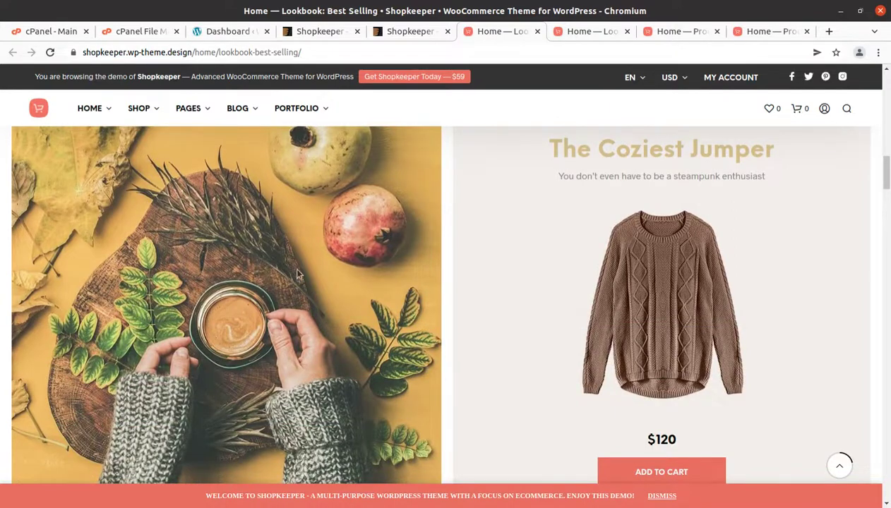
scroll(424, 184, "down", 2)
Step: Switch to the Lookbook: Men demo page and look through its sections from the header down to How to Manscape
left_click(570, 33)
scroll(326, 261, "up", 1)
scroll(325, 261, "up", 10)
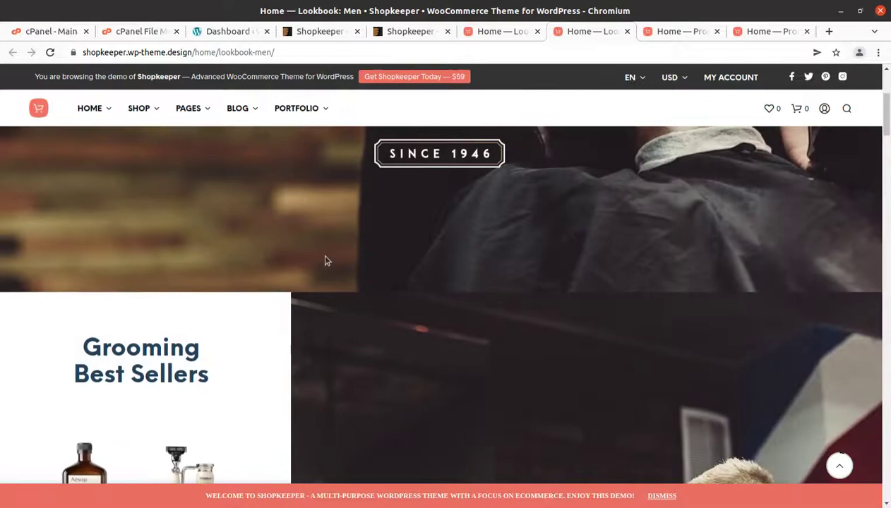
scroll(326, 261, "down", 6)
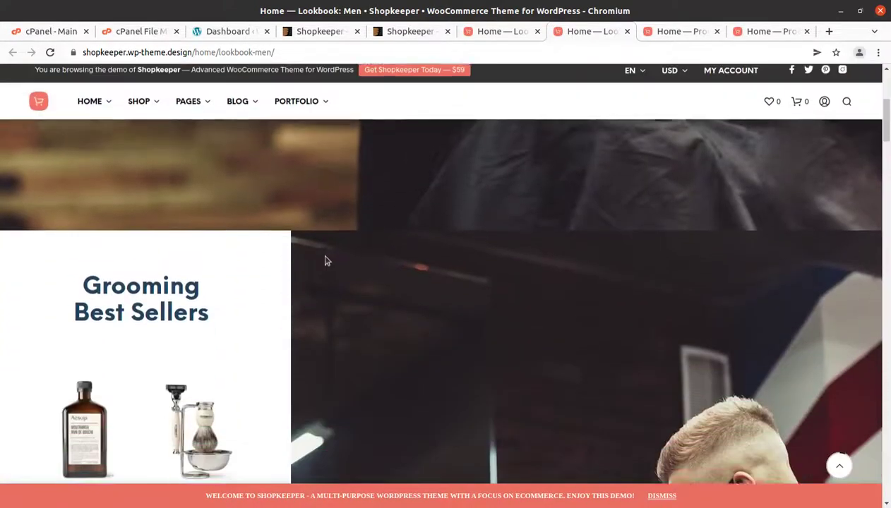
scroll(324, 261, "down", 7)
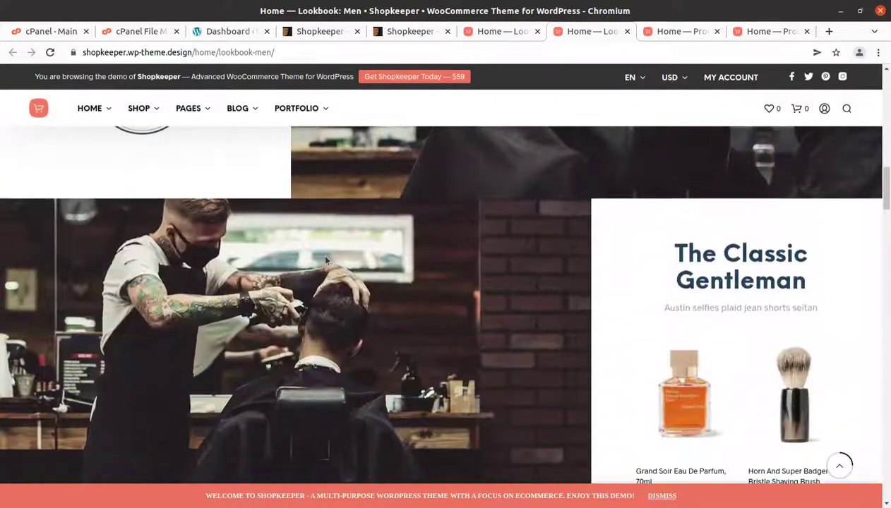
scroll(325, 261, "down", 5)
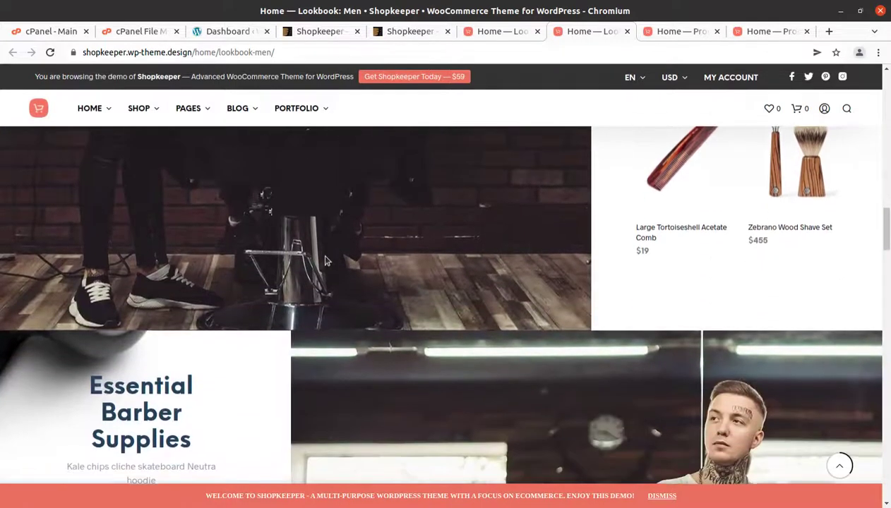
scroll(325, 261, "down", 7)
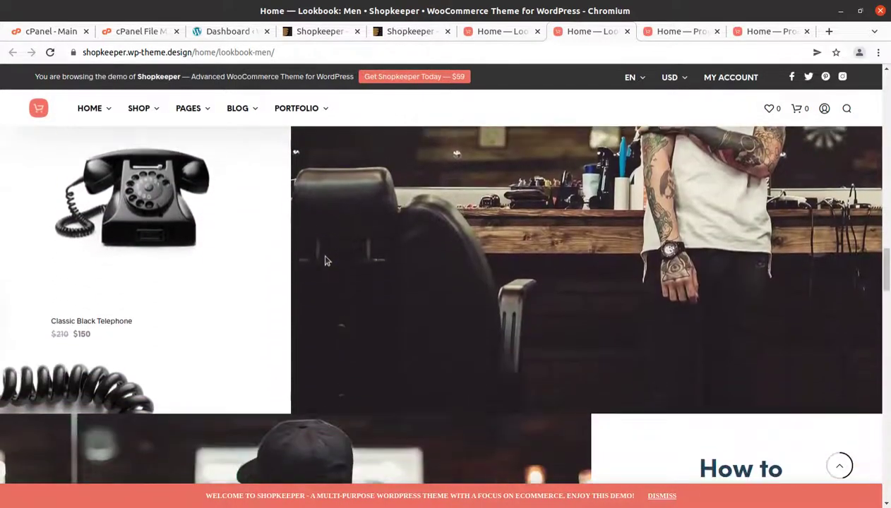
scroll(325, 261, "down", 3)
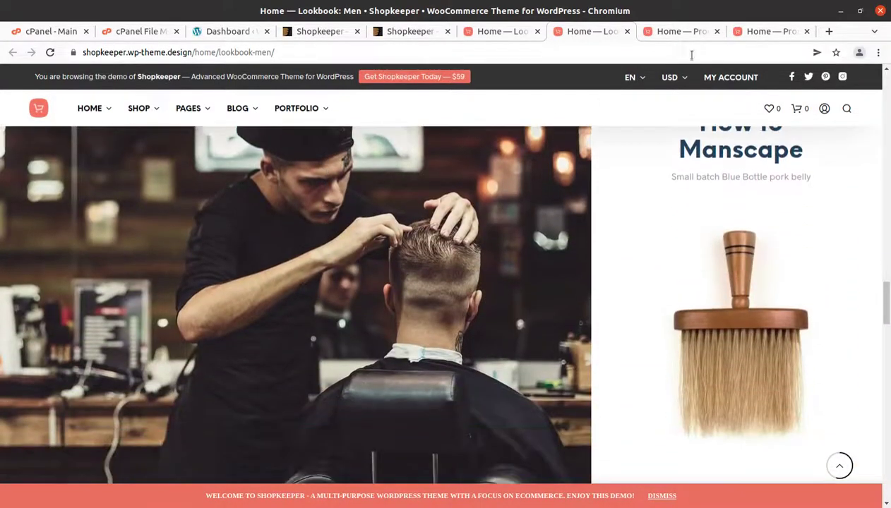
Step: Switch to the Product Landing 1 demo page and look through its coffee product sections from the beginning
left_click(655, 32)
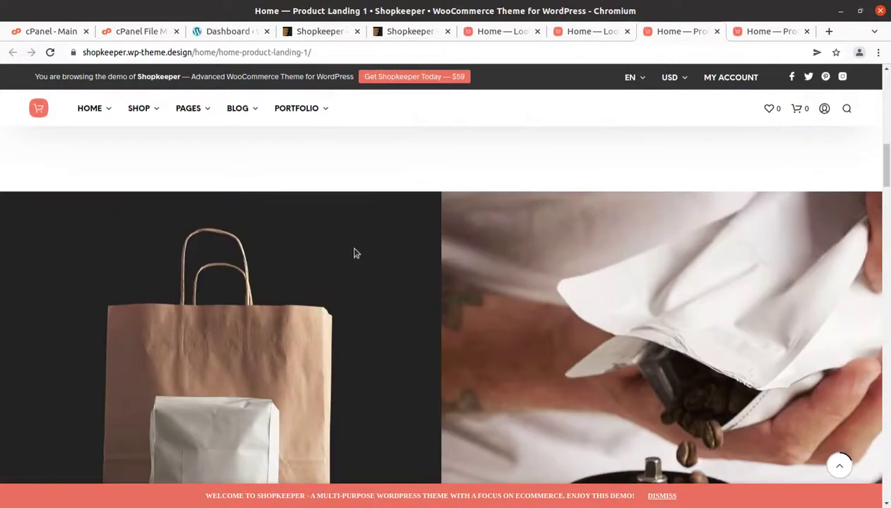
scroll(355, 253, "up", 3)
scroll(355, 252, "up", 5)
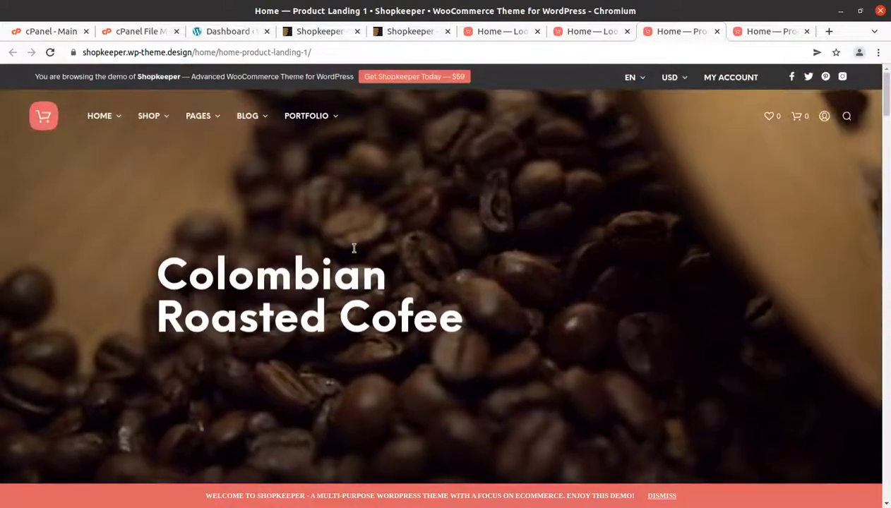
scroll(355, 253, "down", 5)
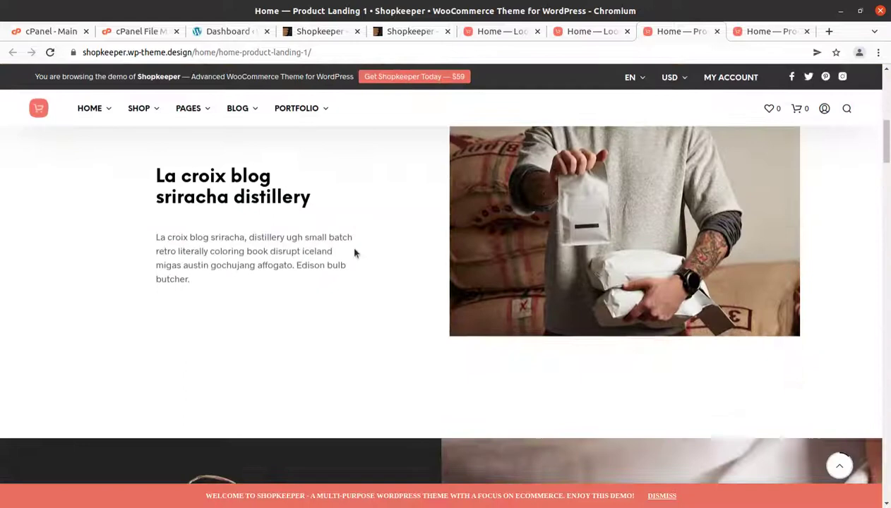
scroll(356, 252, "down", 5)
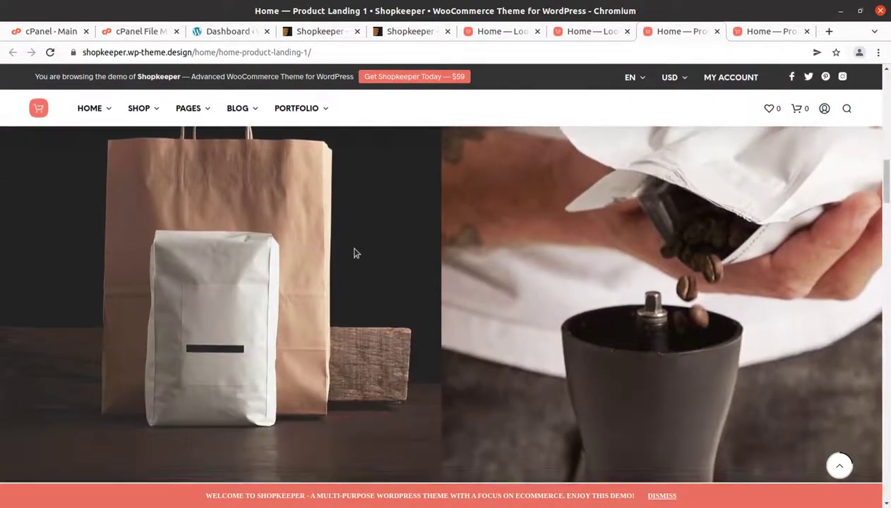
scroll(438, 197, "down", 2)
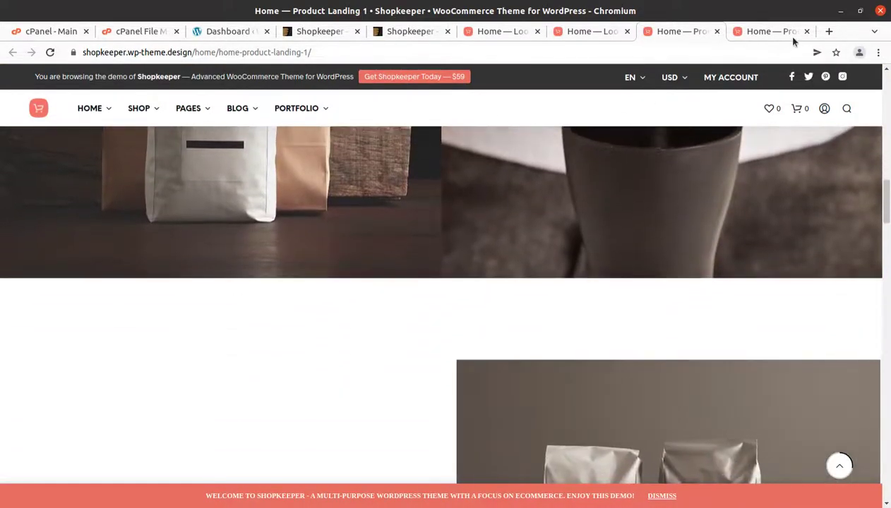
Step: Switch to the Product Landing 2 demo page and look through its headphone product sections
left_click(785, 34)
scroll(446, 332, "down", 6)
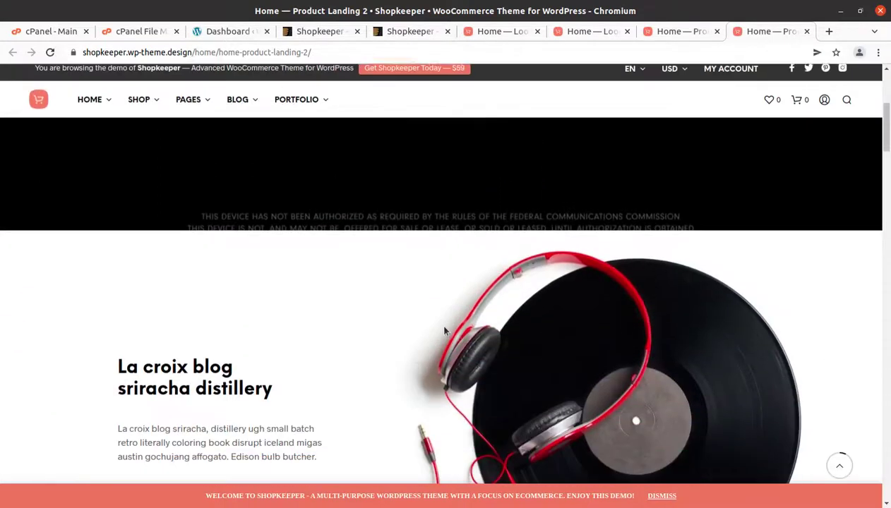
scroll(338, 285, "down", 6)
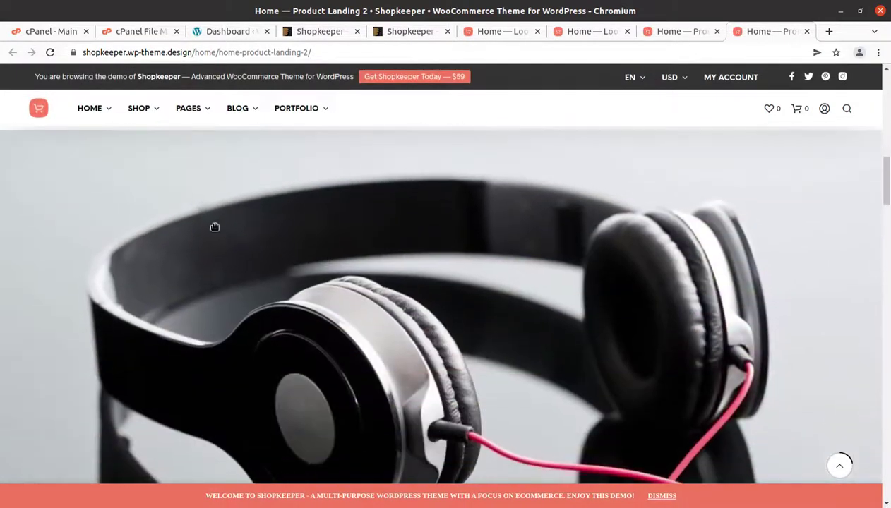
scroll(214, 227, "down", 3)
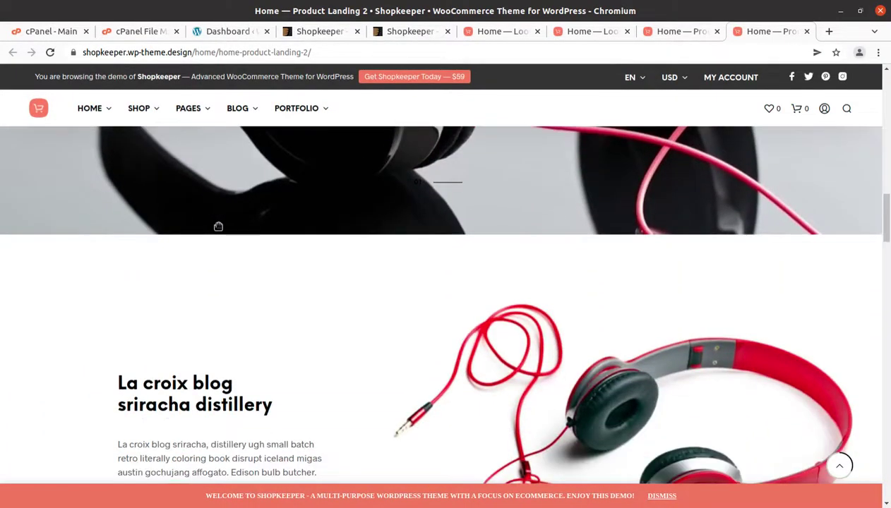
Step: Switch to Shopkeeper's ThemeForest listing, highlight the theme name in the title, and review the description and item details
left_click(328, 32)
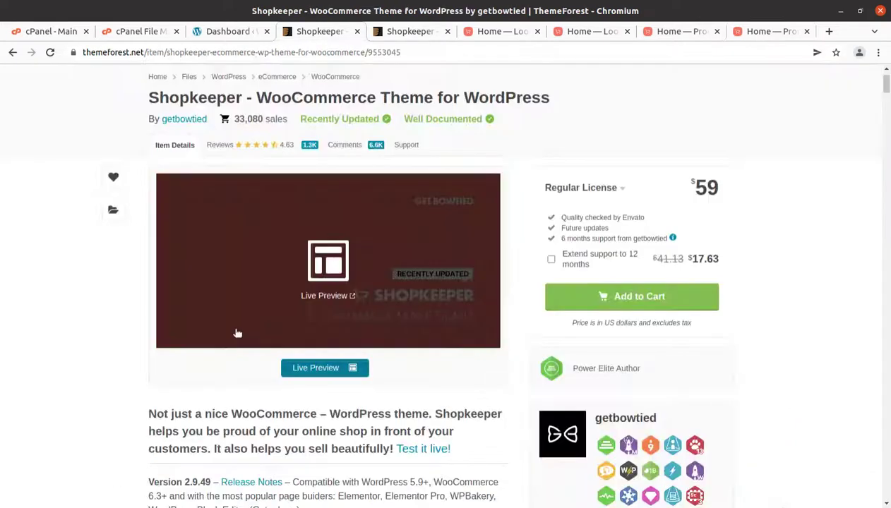
scroll(170, 332, "up", 2)
left_click_drag(136, 193, 260, 193)
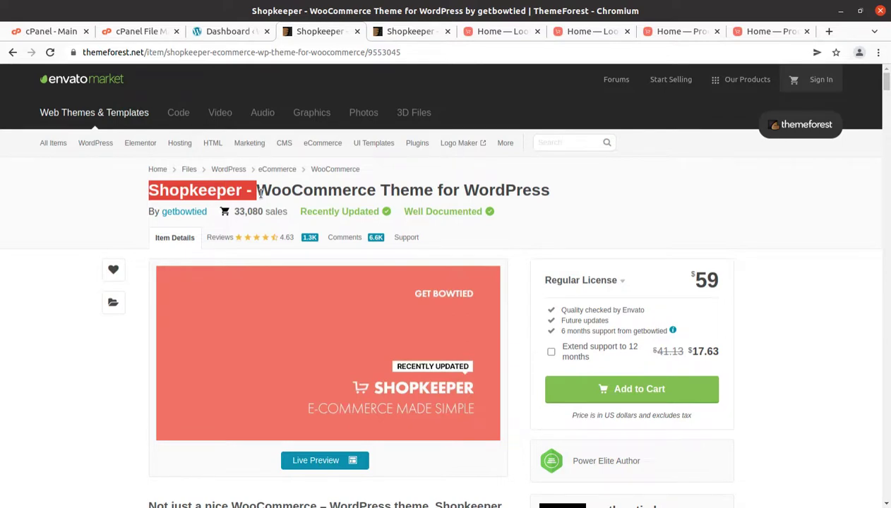
scroll(363, 258, "down", 3)
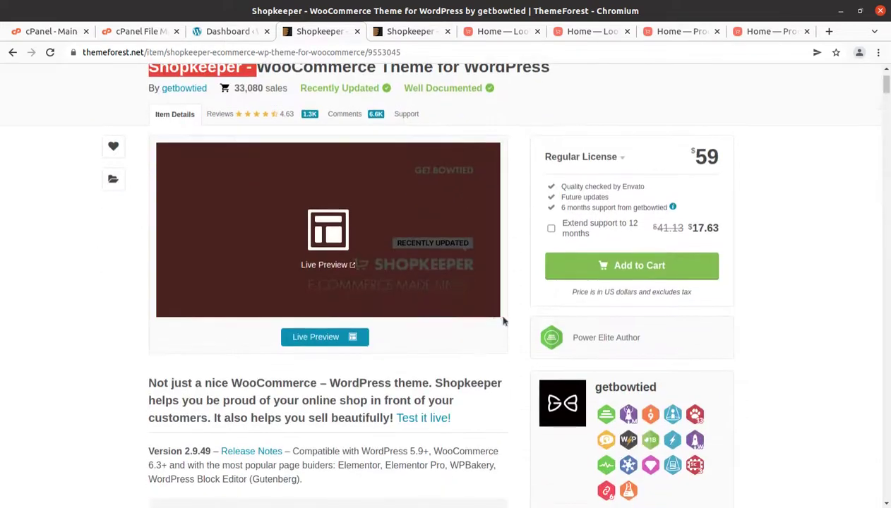
scroll(113, 420, "down", 5)
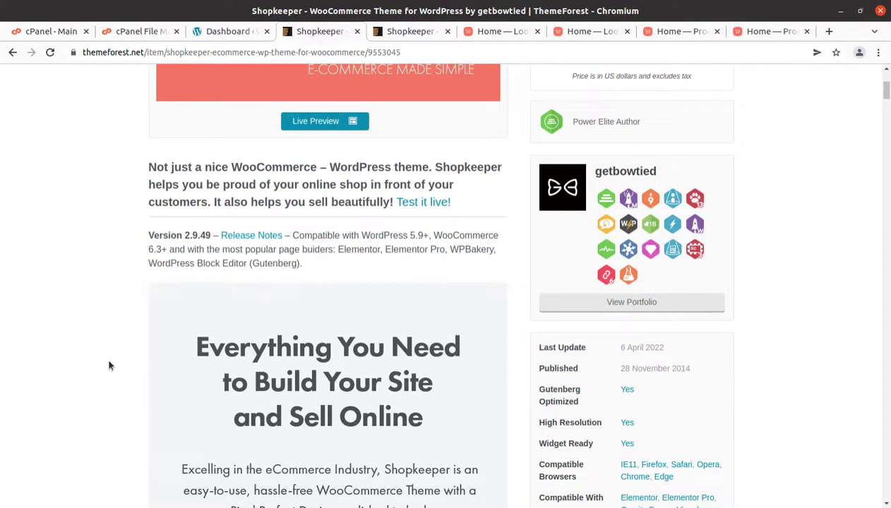
scroll(109, 366, "down", 4)
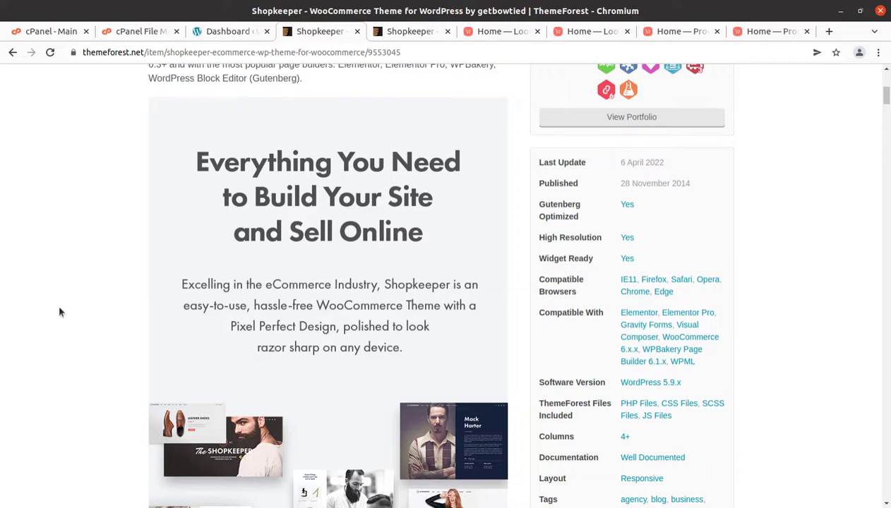
scroll(59, 312, "down", 1)
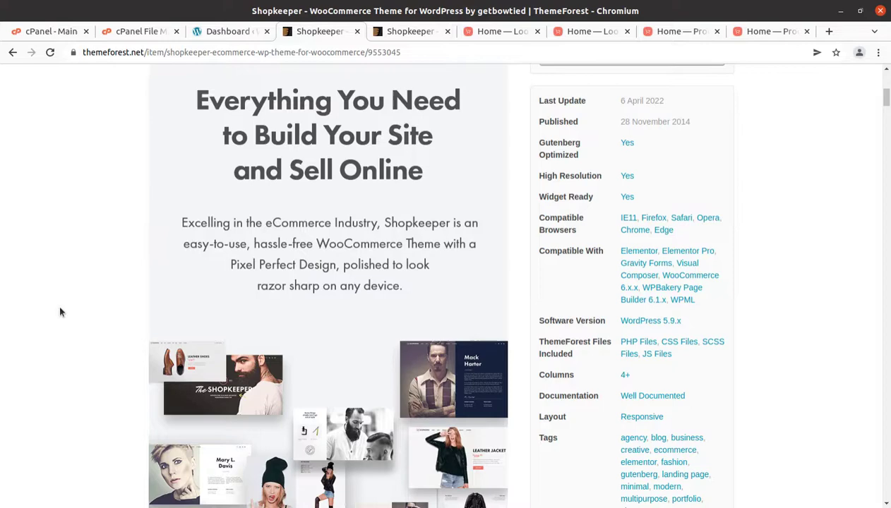
scroll(217, 321, "up", 3)
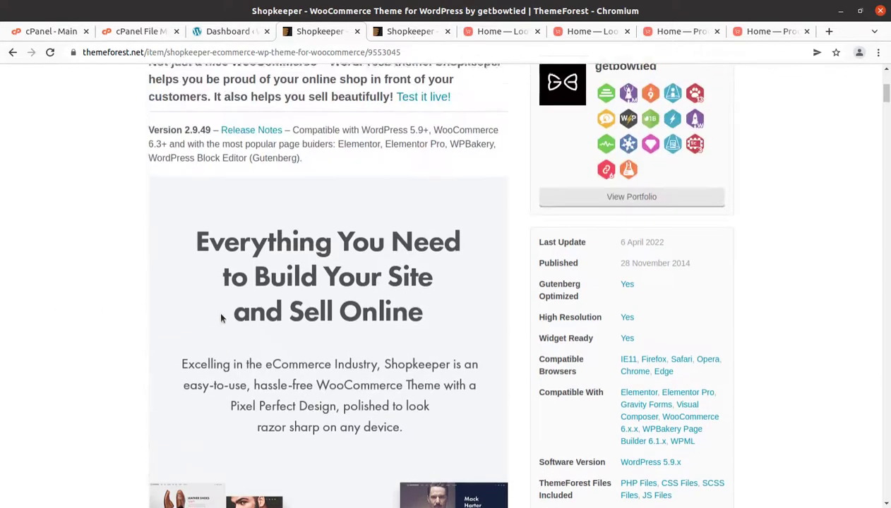
Step: Highlight the theme's last update date, its author name and the Power Elite Author label on the listing
left_click_drag(699, 280, 613, 256)
scroll(592, 317, "up", 2)
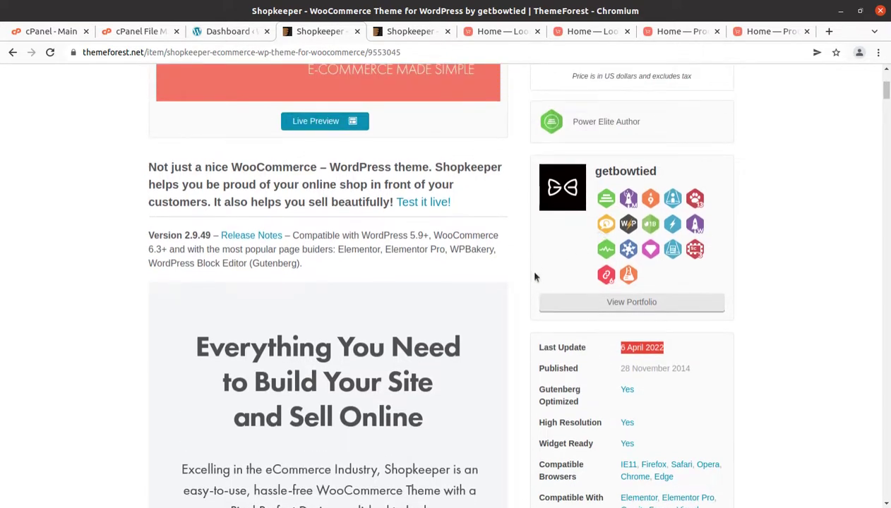
left_click_drag(662, 173, 586, 172)
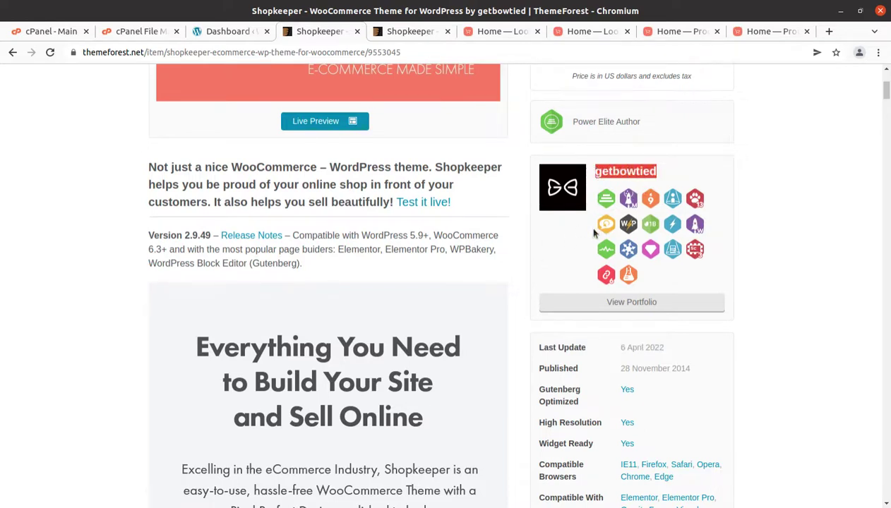
left_click(674, 173)
left_click_drag(673, 172, 586, 172)
scroll(651, 128, "up", 2)
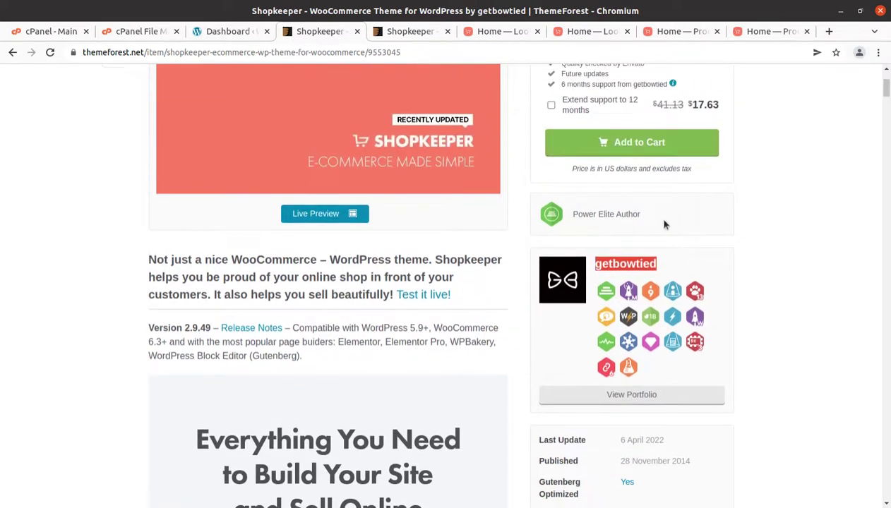
left_click_drag(654, 217, 536, 213)
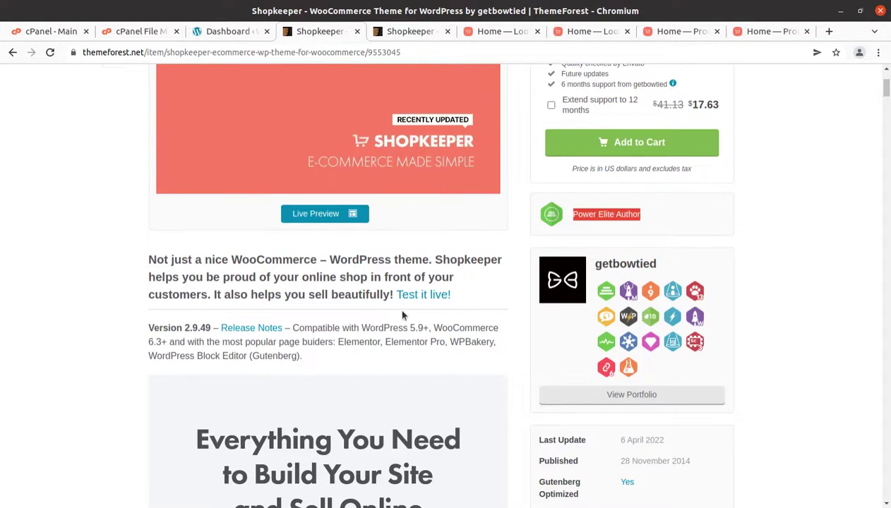
scroll(400, 312, "down", 3)
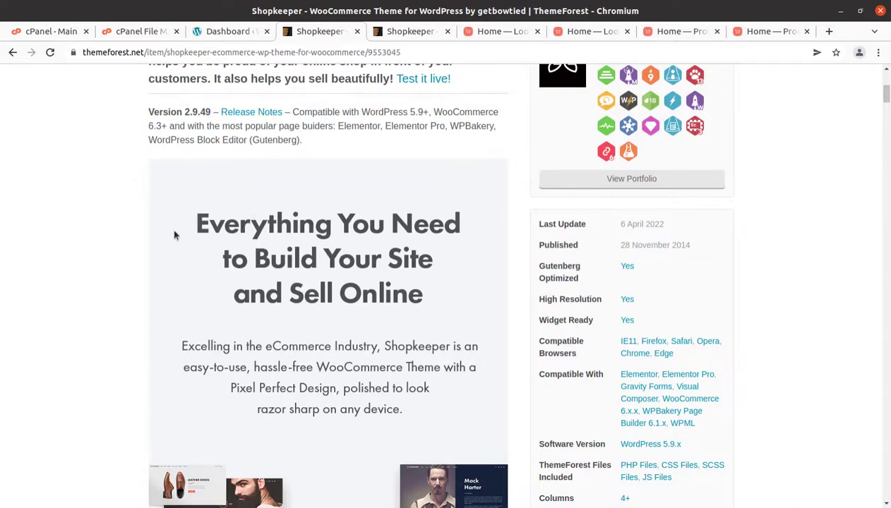
scroll(173, 228, "down", 3)
Step: Revisit the Lookbook: Men and Lookbook: Best Selling demos and view the list of example landing pages
left_click(586, 32)
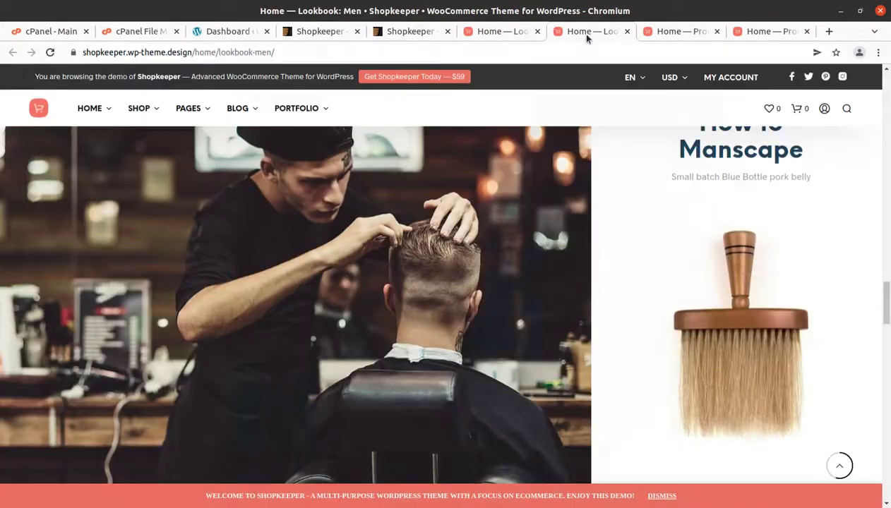
scroll(283, 297, "down", 3)
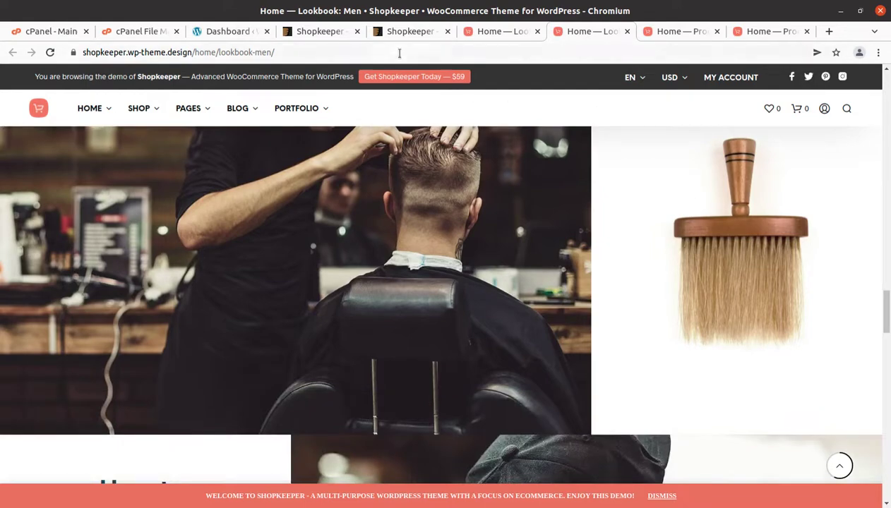
left_click(480, 37)
mouse_move(104, 112)
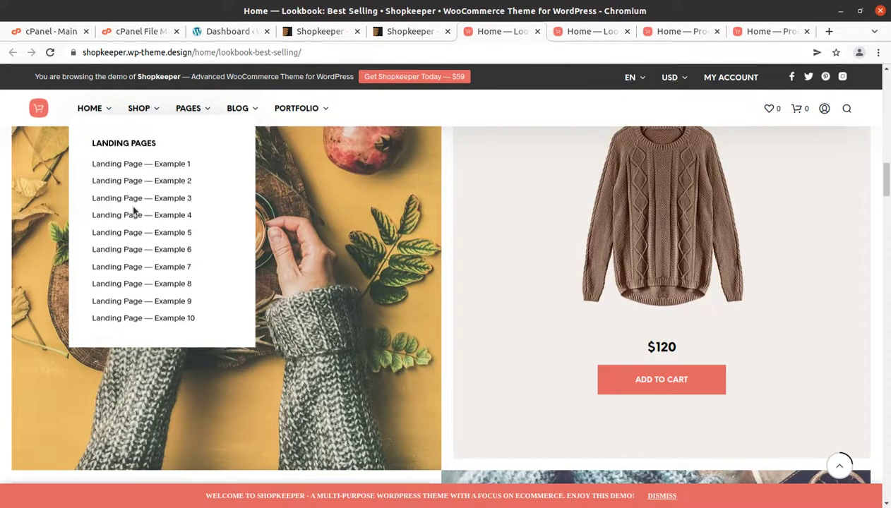
Step: Return to the title area of the Shopkeeper ThemeForest listing and switch to the theme's full-screen preview
left_click(334, 36)
scroll(170, 313, "up", 3)
scroll(170, 313, "up", 6)
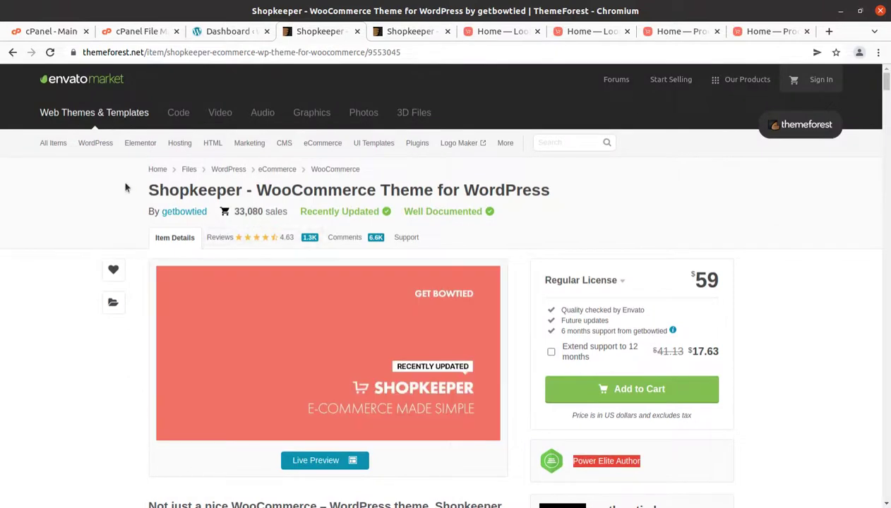
left_click(390, 34)
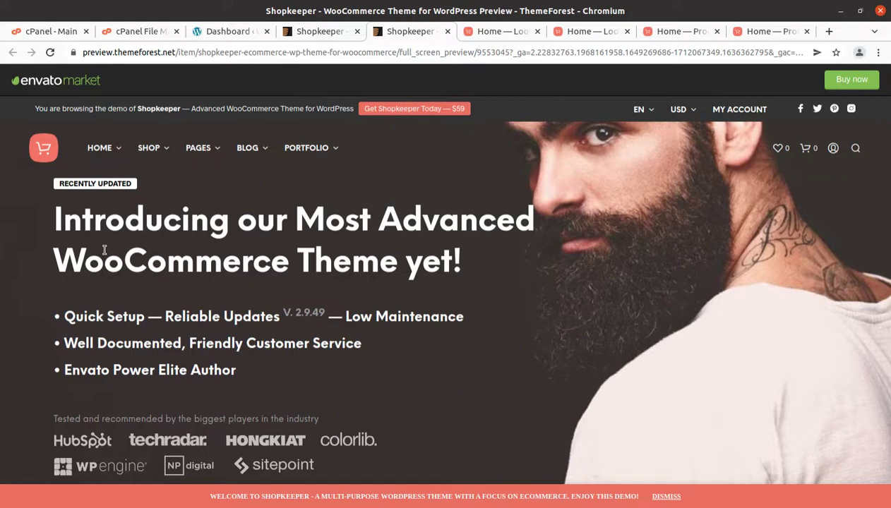
Step: Switch to the WordPress dashboard and highlight the WordPress version and active theme line in At a Glance
left_click(219, 32)
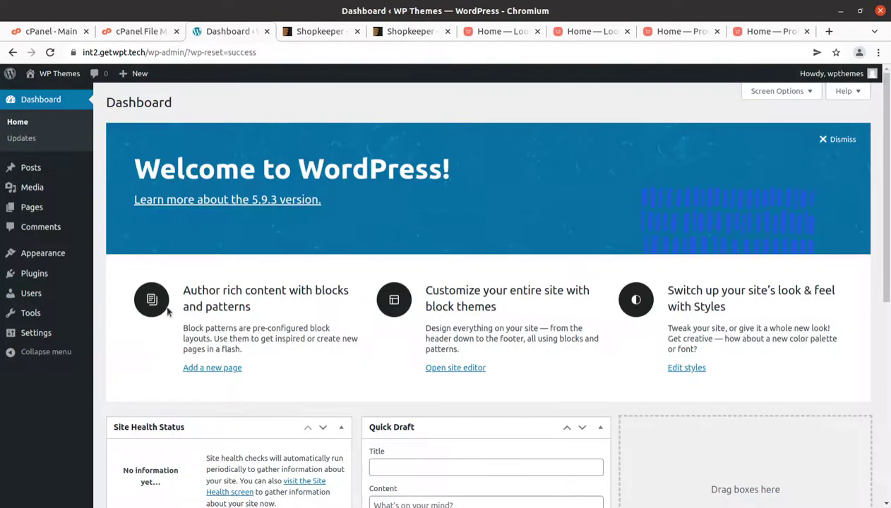
scroll(158, 323, "down", 5)
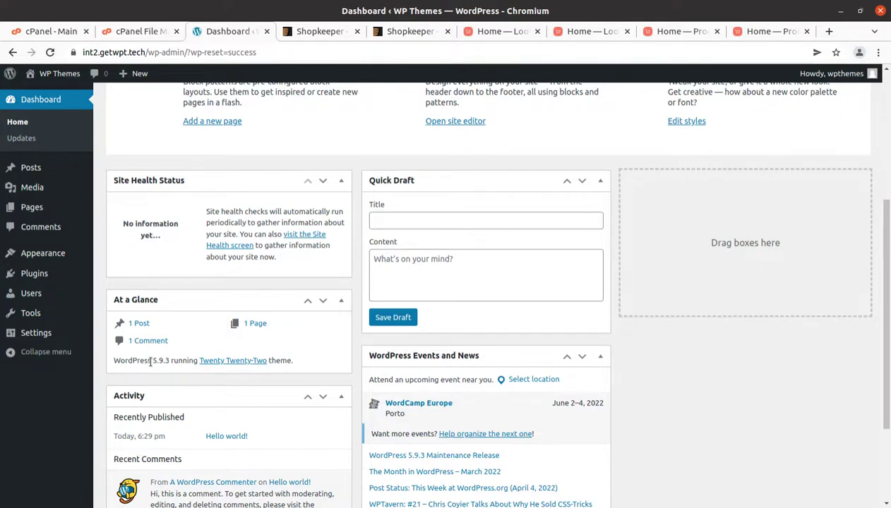
left_click_drag(150, 361, 271, 361)
left_click(313, 360)
Step: Switch to the file manager and review the bundled plugin folders inside the Plugins folder of Shopkeeper_v2.9.49
key("alt+Tab")
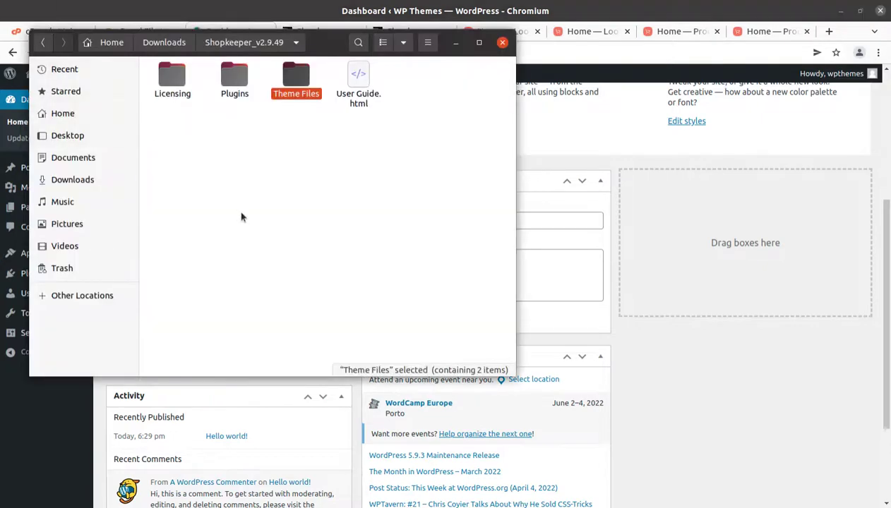
left_click(237, 209)
left_click(171, 86)
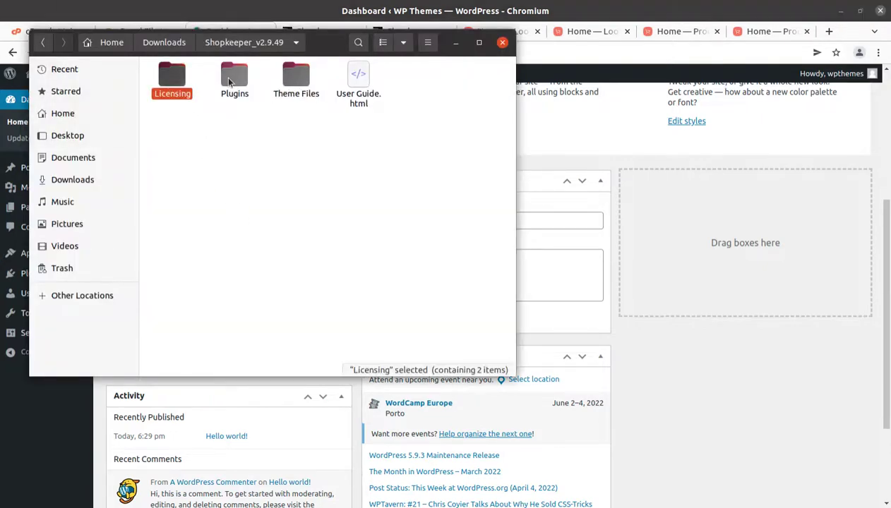
double_click(228, 82)
left_click(161, 97)
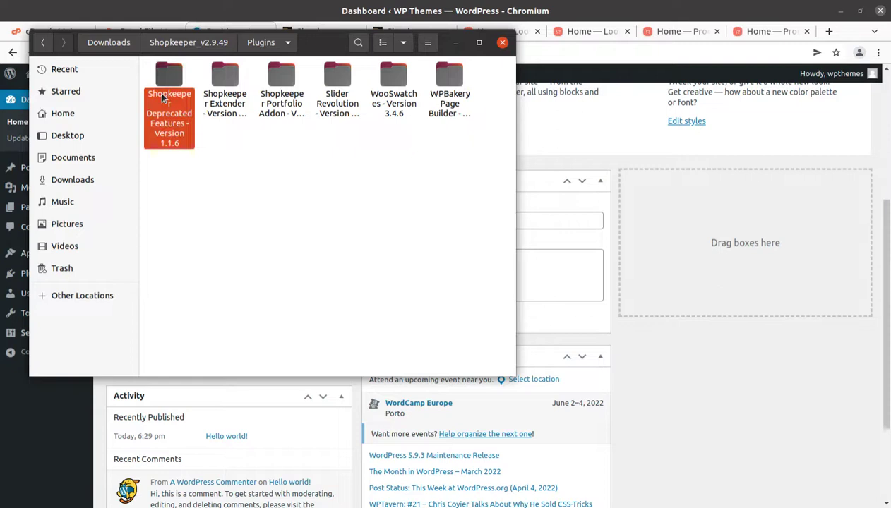
left_click(225, 99)
left_click(282, 99)
left_click(337, 99)
left_click(401, 104)
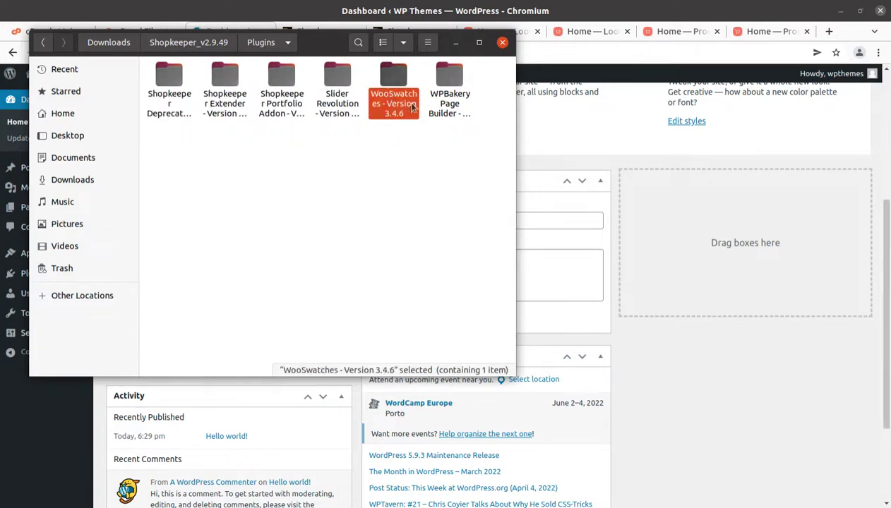
left_click(450, 99)
Step: Open the Theme Files folder of Shopkeeper_v2.9.49, point out shopkeeper.zip and shopkeeper-child.zip, and minimize the file manager
left_click(201, 46)
double_click(296, 79)
left_click(182, 102)
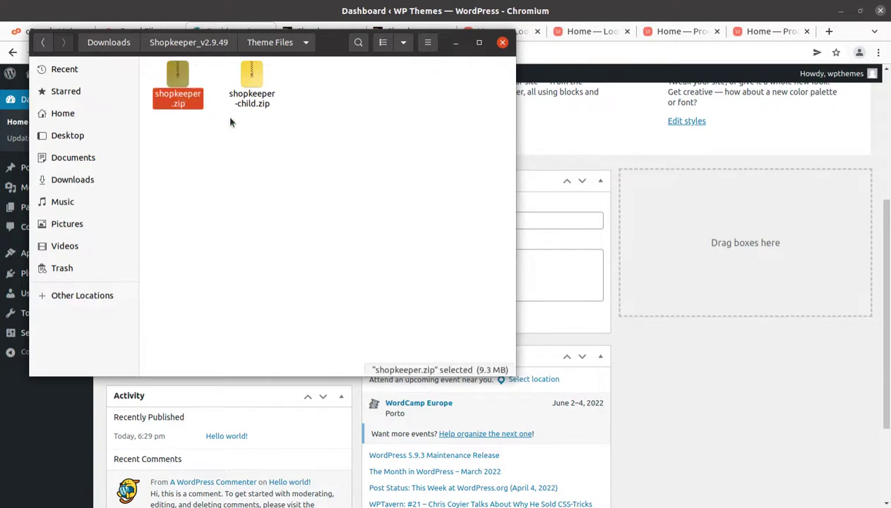
left_click(246, 99)
left_click(197, 128)
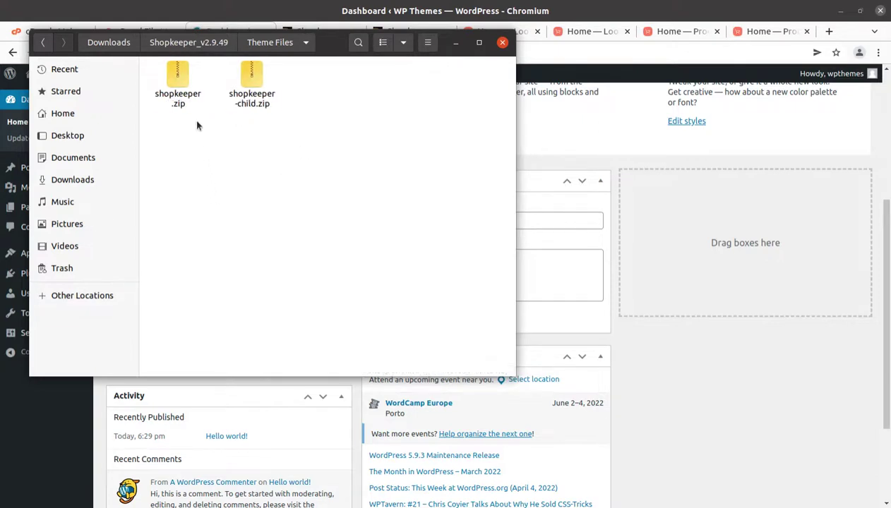
left_click(177, 78)
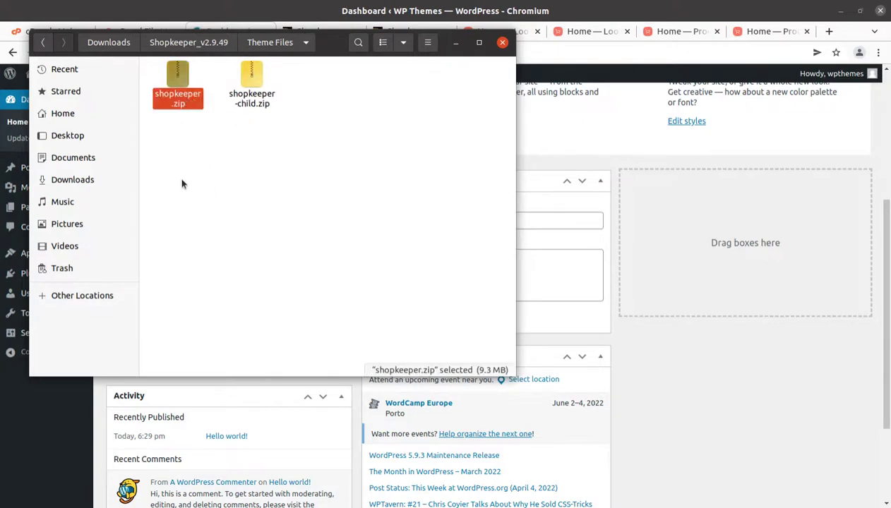
left_click(456, 43)
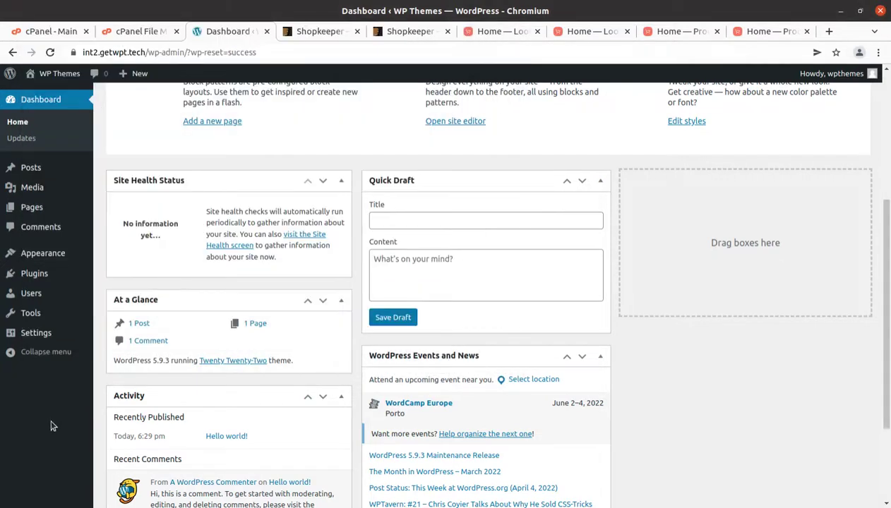
Step: Open the Themes page of the WordPress site and review the currently installed theme
mouse_move(53, 256)
left_click(117, 257)
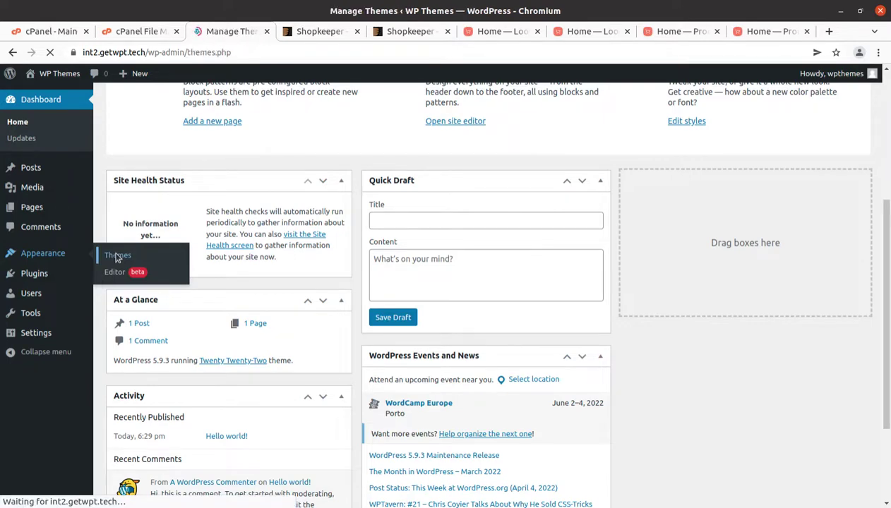
scroll(118, 257, "up", 1)
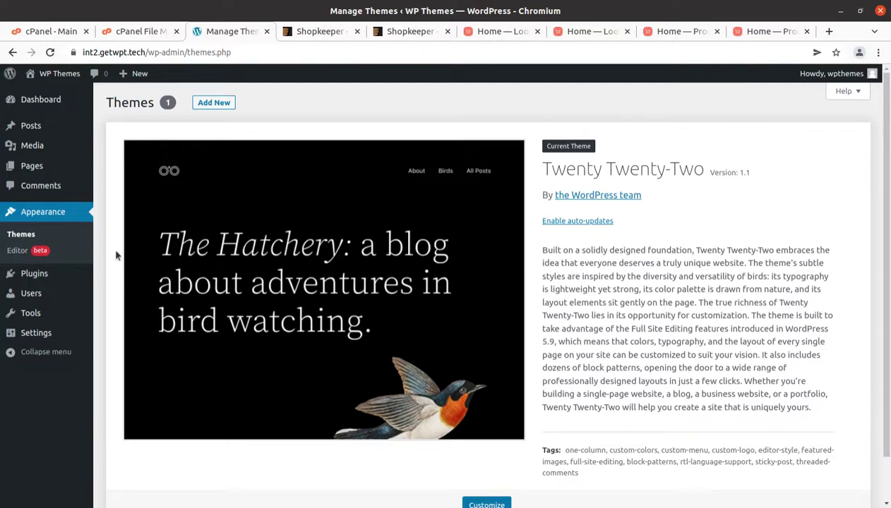
scroll(116, 256, "down", 1)
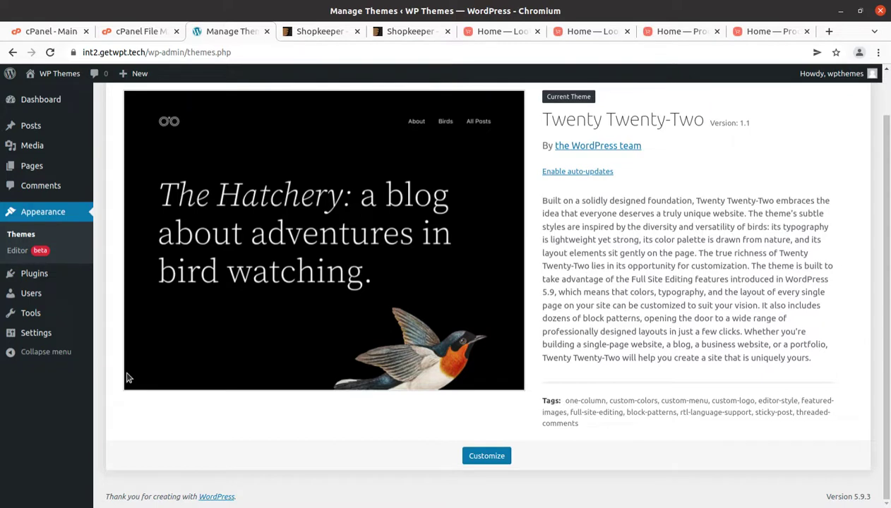
scroll(128, 378, "up", 1)
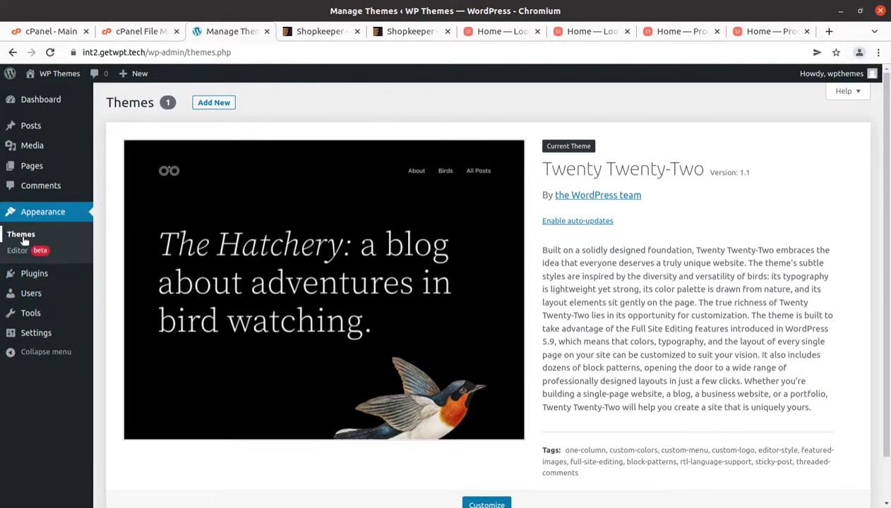
left_click(215, 106)
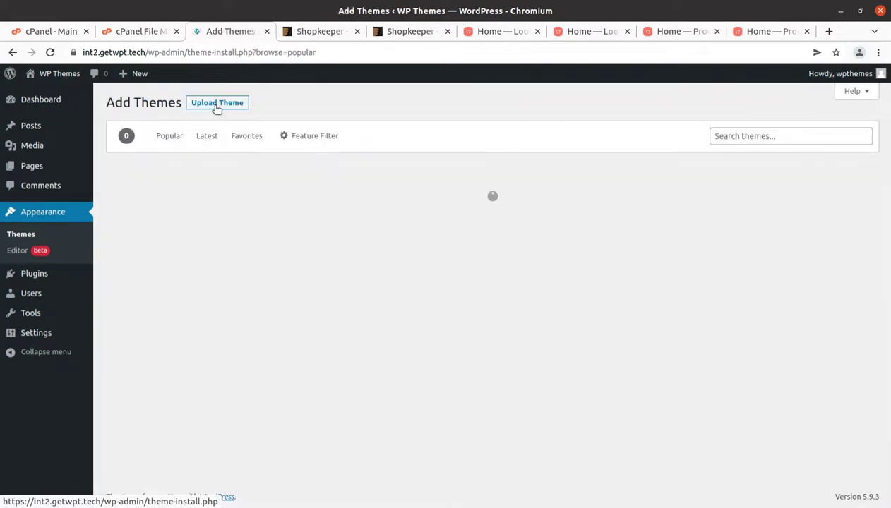
left_click(216, 108)
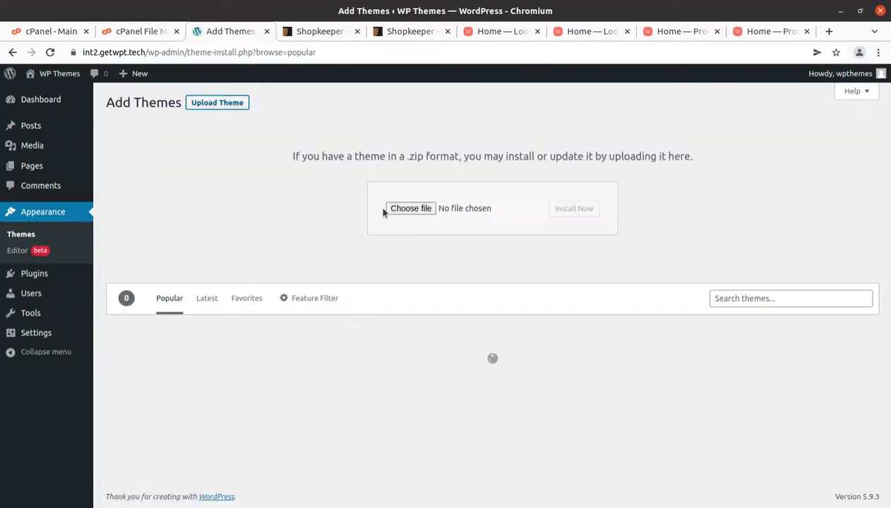
left_click(404, 208)
double_click(258, 77)
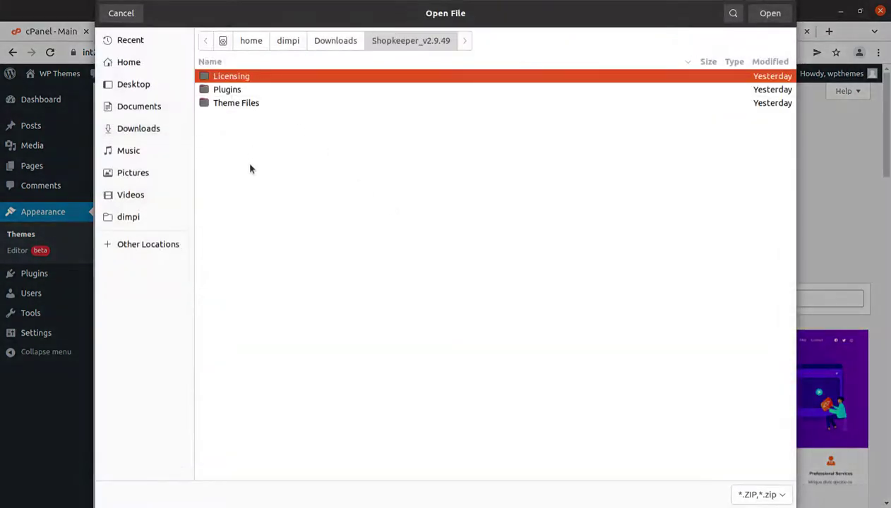
double_click(251, 104)
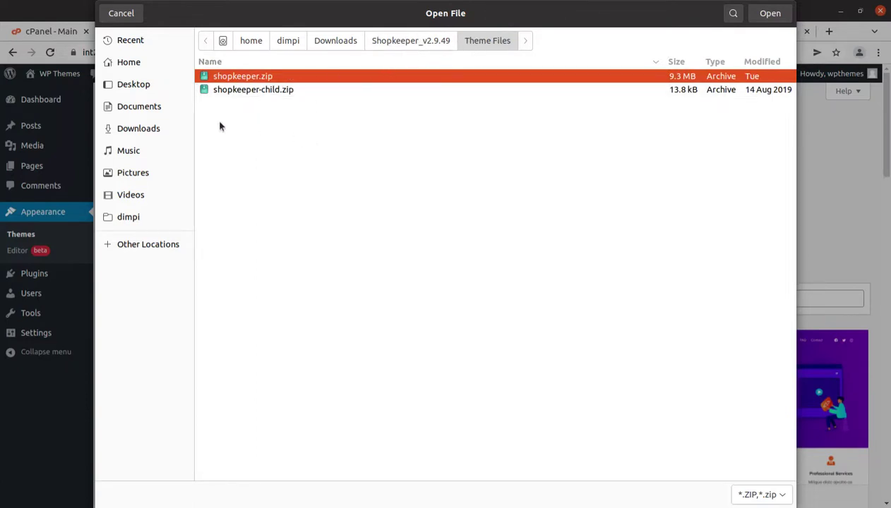
left_click(127, 16)
Step: Switch to the cPanel File Manager, open the themes folder in wp-content, and highlight wp-content/themes in its path
left_click(143, 32)
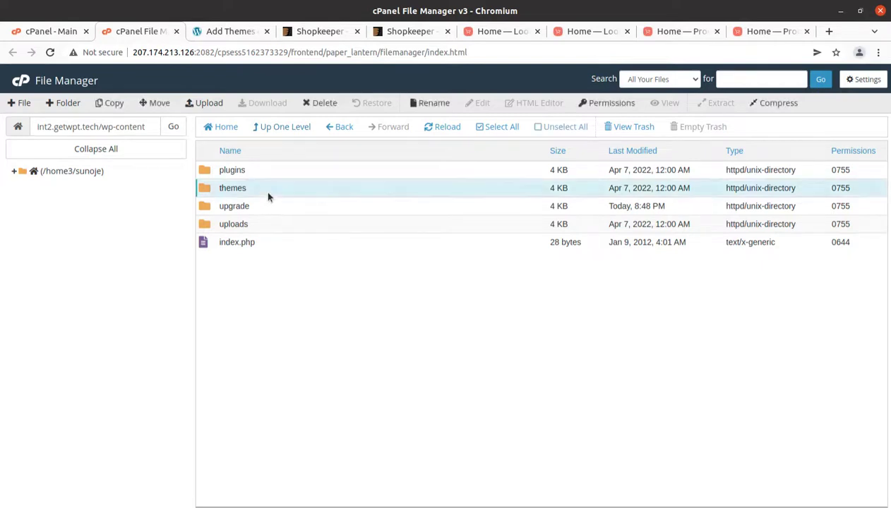
double_click(265, 189)
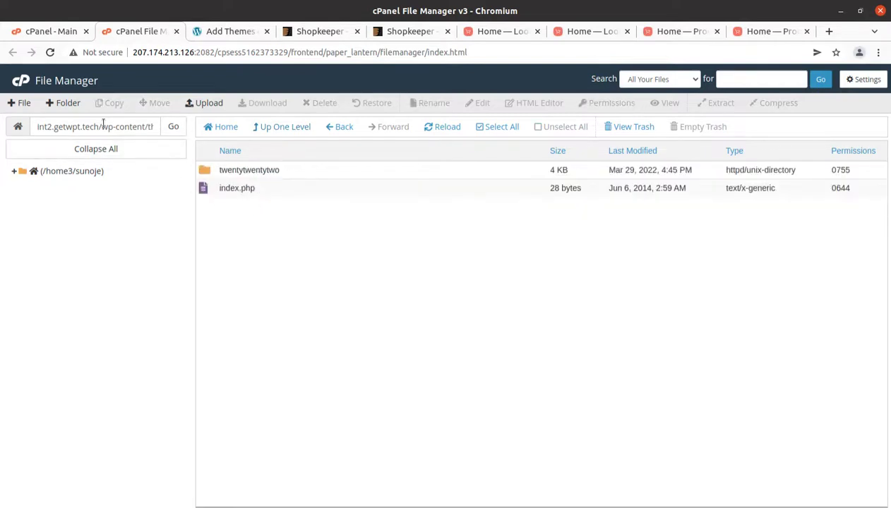
left_click_drag(99, 127, 158, 128)
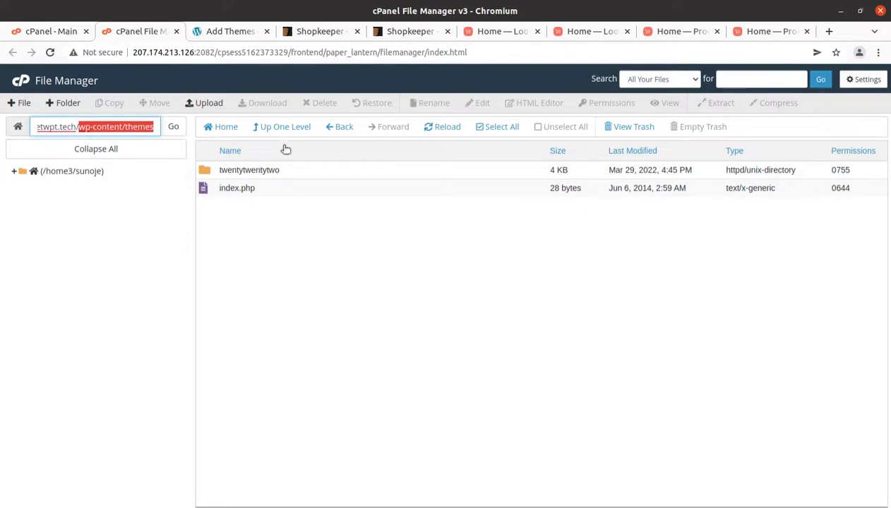
Step: Upload shopkeeper.zip from the Theme Files folder of Shopkeeper_v2.9.49 to wp-content/themes, check the upload progress, and return to the folder
left_click(204, 104)
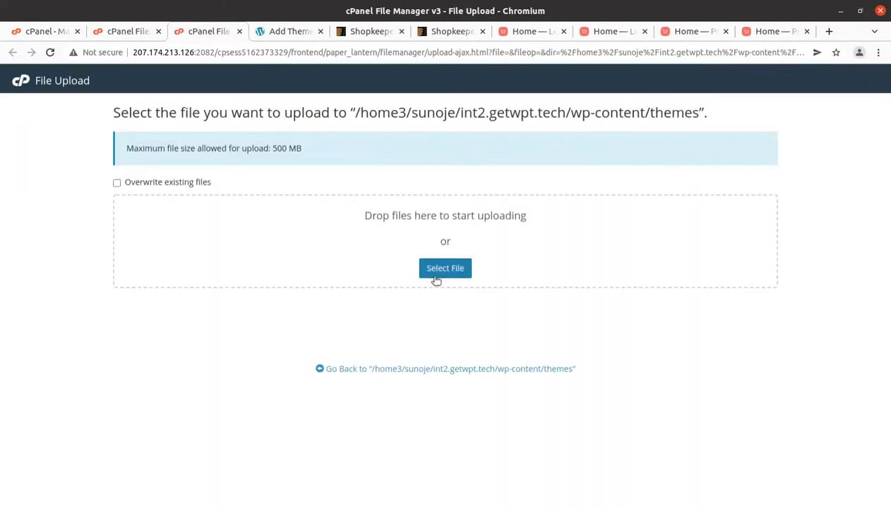
left_click(430, 275)
left_click(256, 78)
double_click(255, 78)
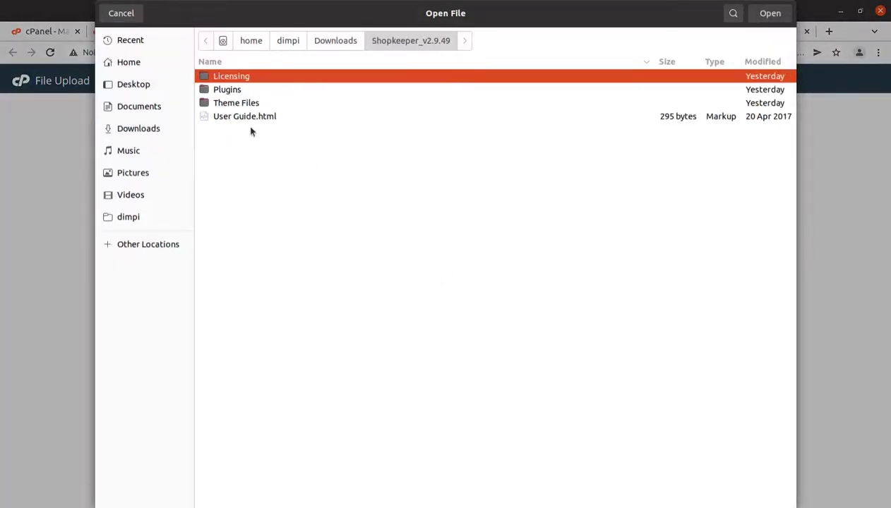
double_click(251, 105)
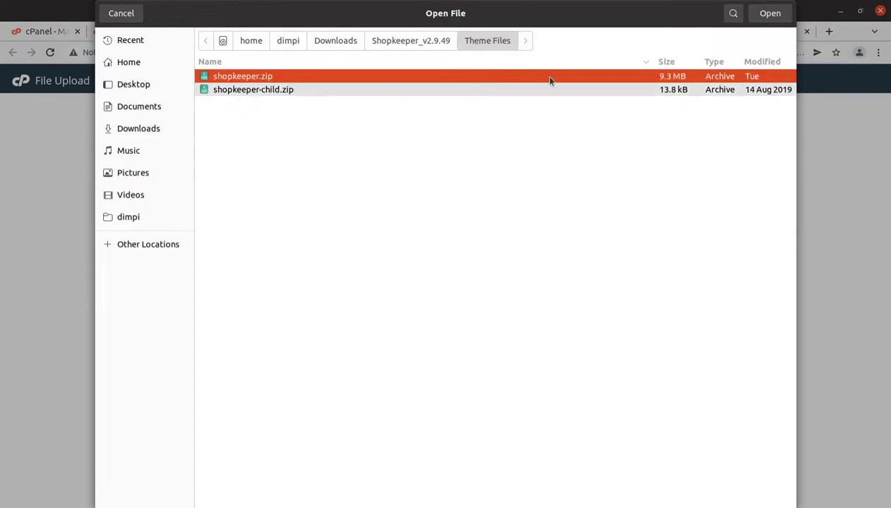
left_click(770, 14)
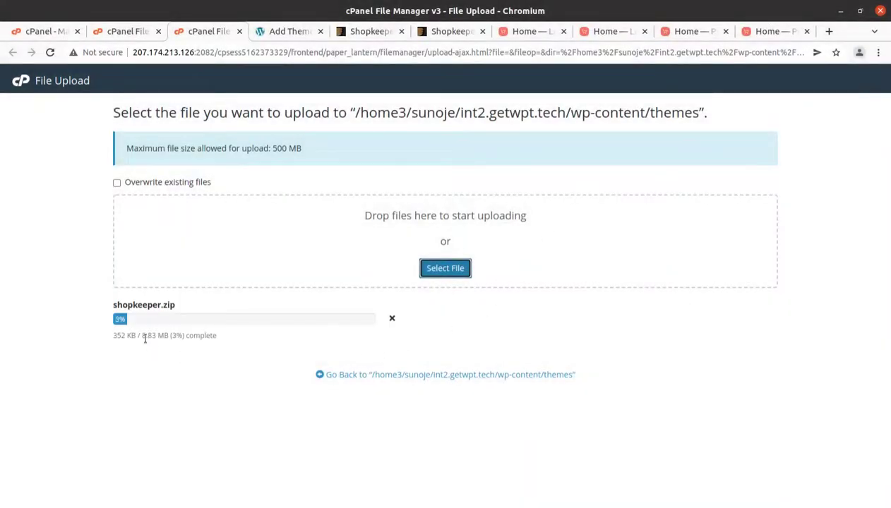
triple_click(158, 339)
triple_click(160, 339)
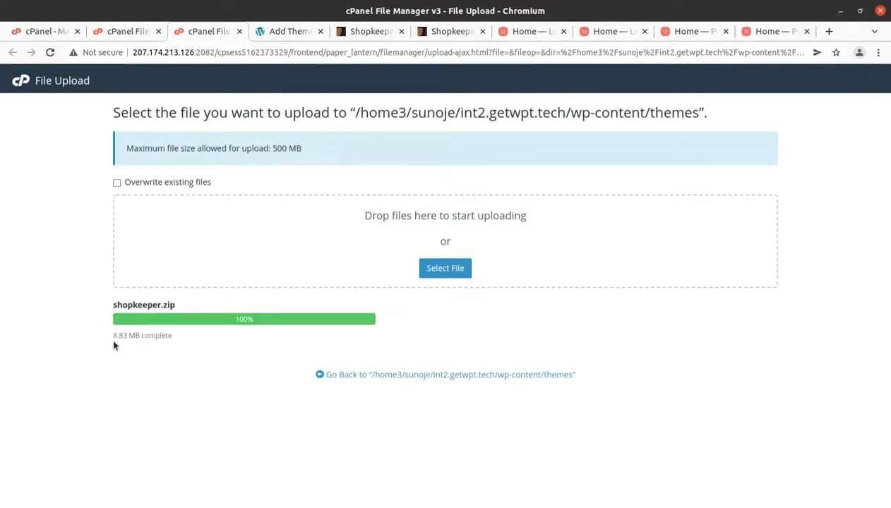
left_click_drag(261, 322, 228, 320)
left_click(343, 374)
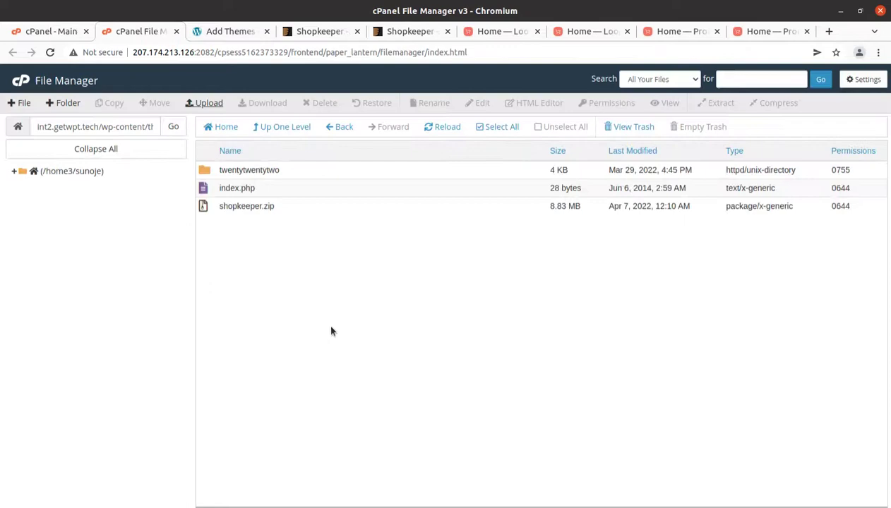
Step: Extract shopkeeper.zip in the wp-content/themes folder, dismiss the extraction results, and reload the file listing
left_click(295, 205)
right_click(295, 205)
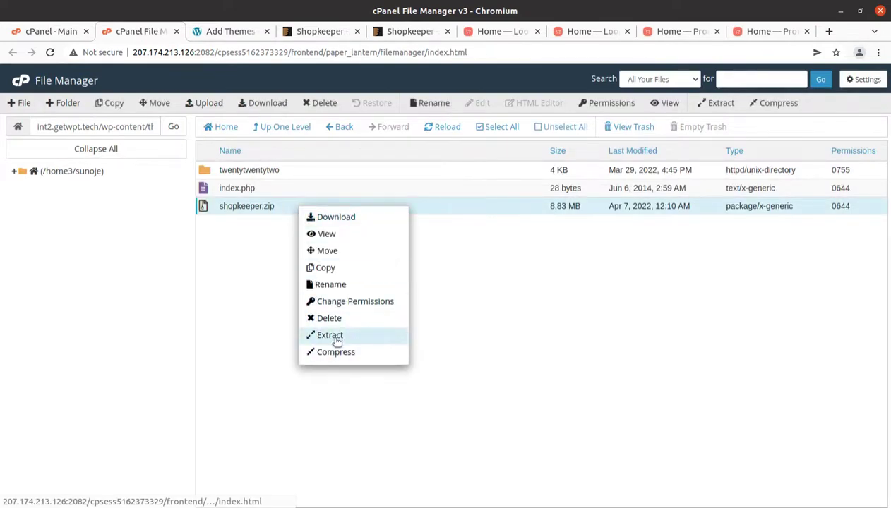
left_click(333, 338)
left_click(536, 346)
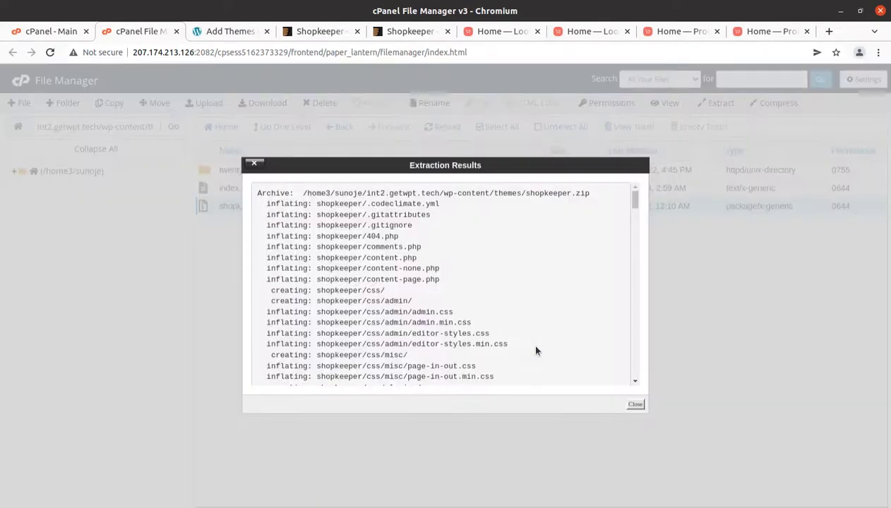
left_click(635, 404)
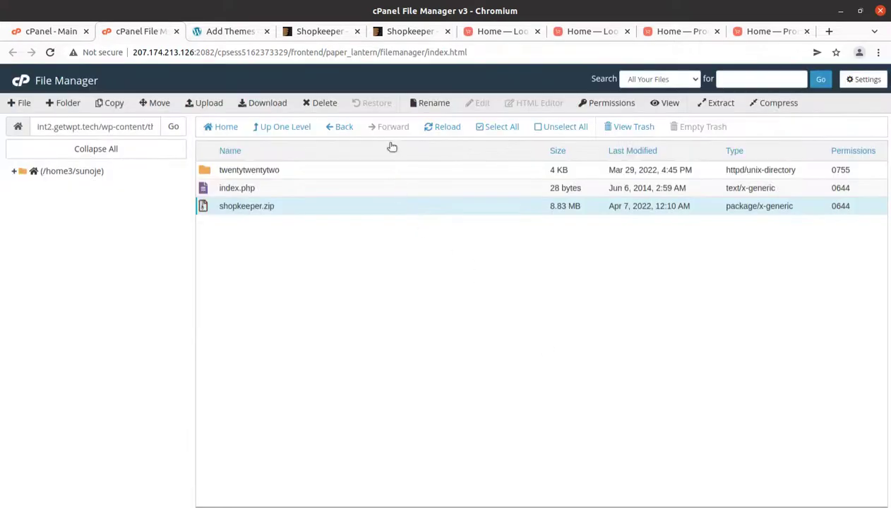
left_click(432, 130)
Step: Examine the files inside the extracted shopkeeper folder and return to the themes folder
double_click(281, 170)
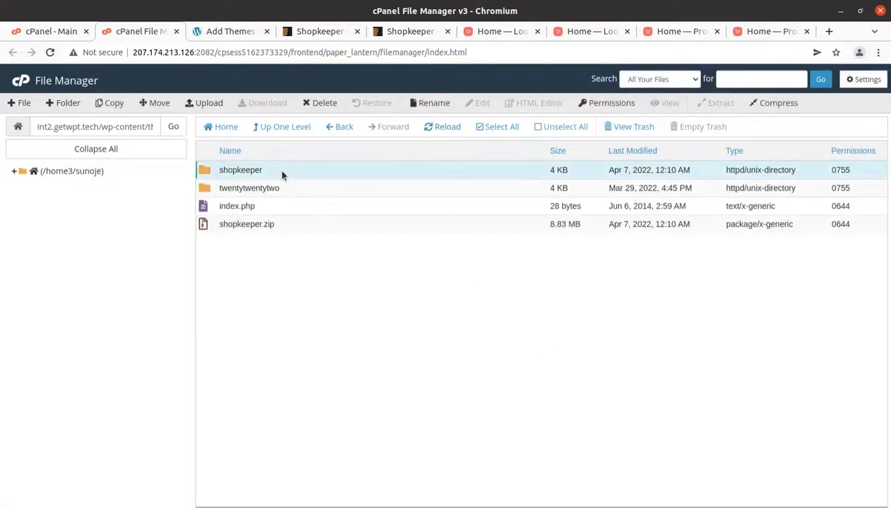
scroll(308, 274, "down", 3)
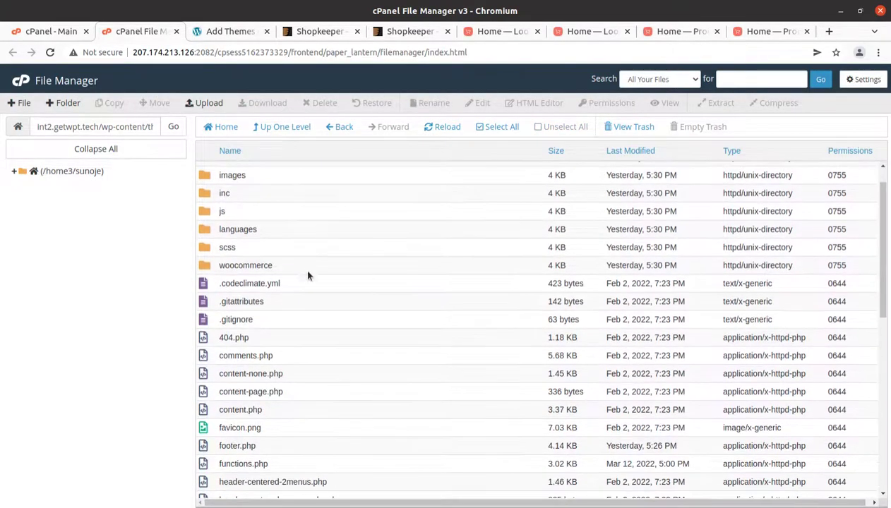
scroll(308, 274, "down", 6)
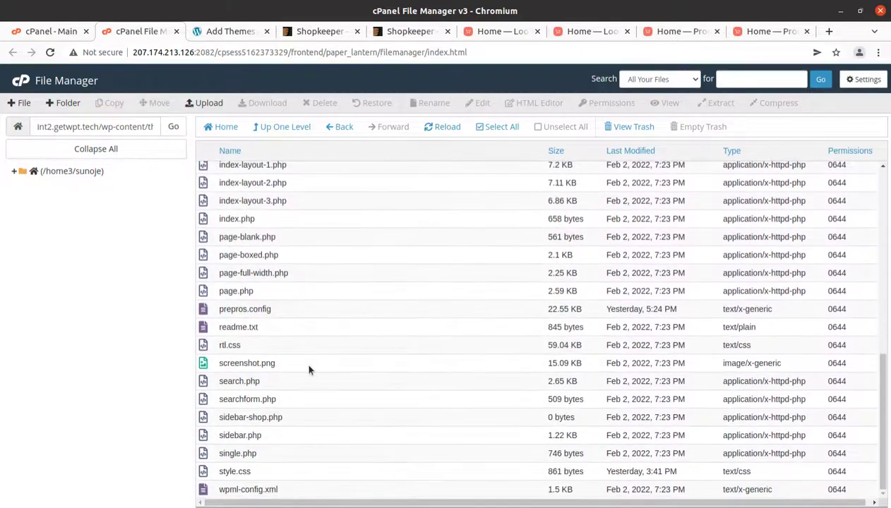
scroll(308, 367, "up", 3)
scroll(308, 367, "up", 5)
left_click(281, 127)
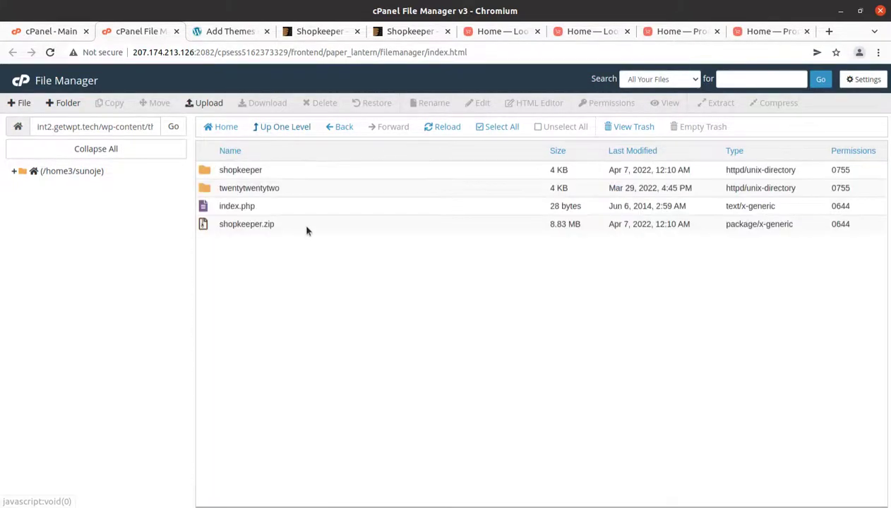
Step: Permanently delete shopkeeper.zip from the themes folder, skipping the trash
left_click(302, 224)
left_click(321, 103)
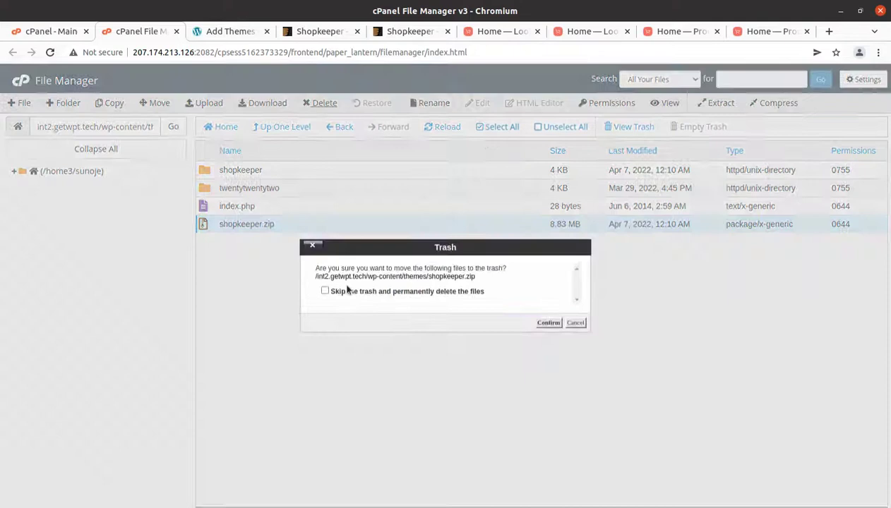
left_click(326, 291)
left_click(545, 324)
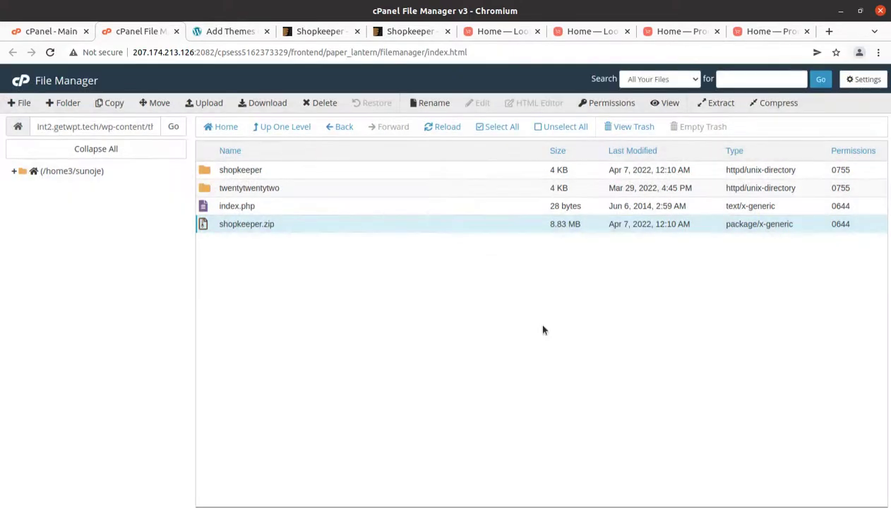
Step: Switch to the WordPress admin, open the Shopkeeper theme's details among the installed themes, and highlight its version and author
left_click(230, 31)
left_click(24, 236)
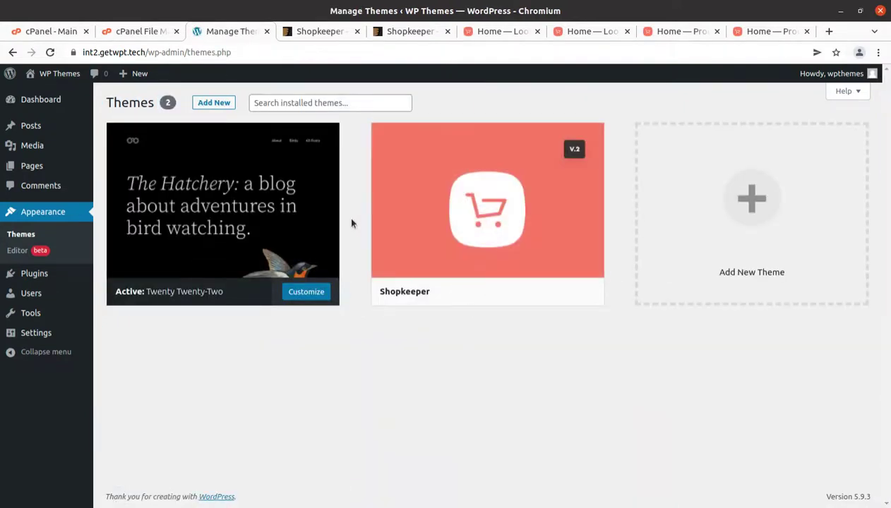
left_click(500, 205)
left_click_drag(534, 165, 696, 170)
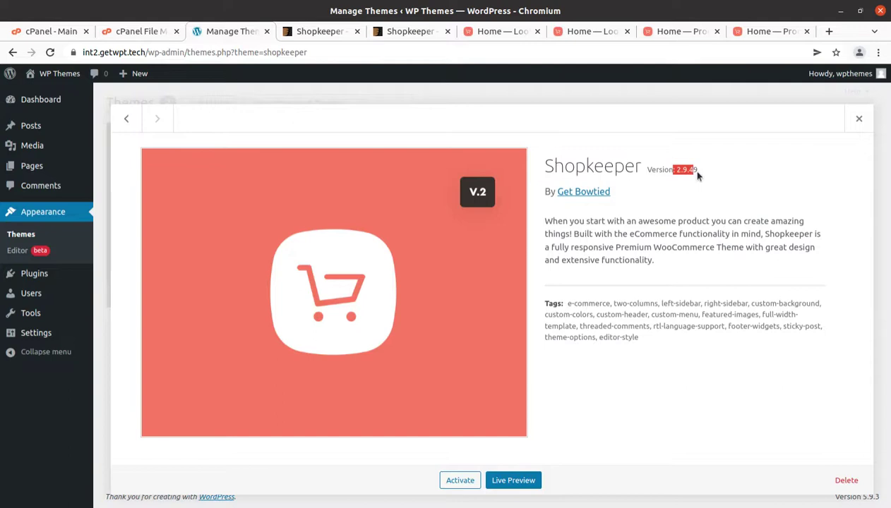
left_click(663, 201)
left_click_drag(619, 198, 561, 197)
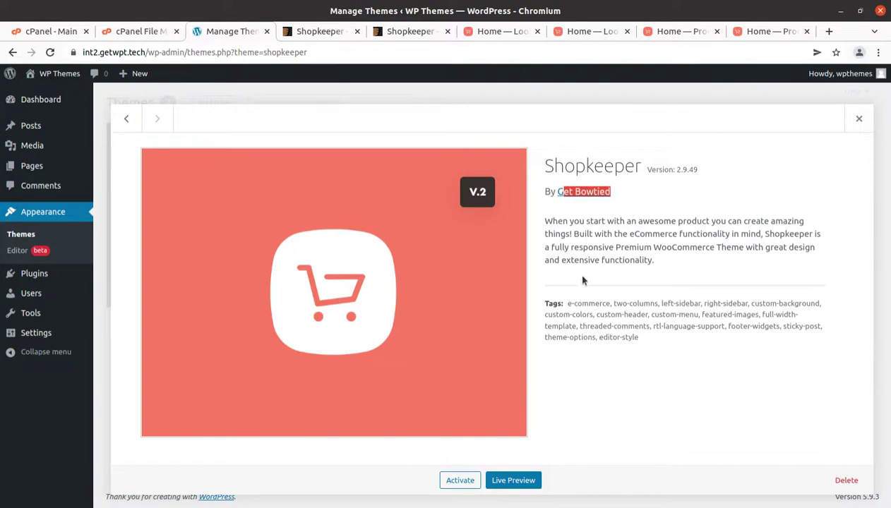
left_click_drag(699, 170, 649, 167)
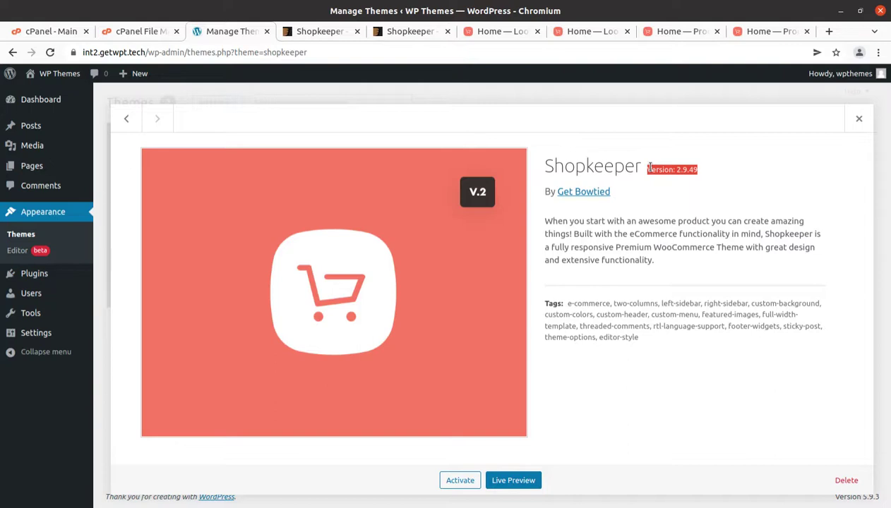
left_click(615, 345)
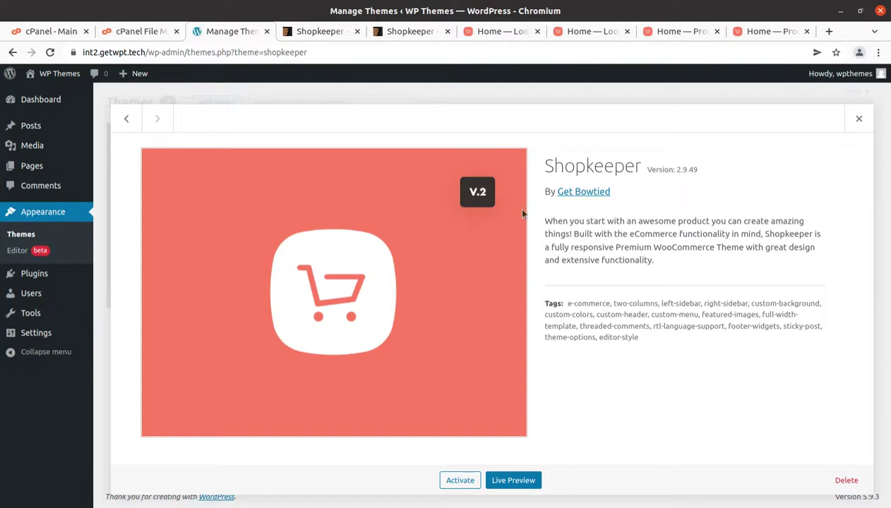
Step: Activate the Shopkeeper theme and get started with its Theme Setup Wizard
left_click(460, 480)
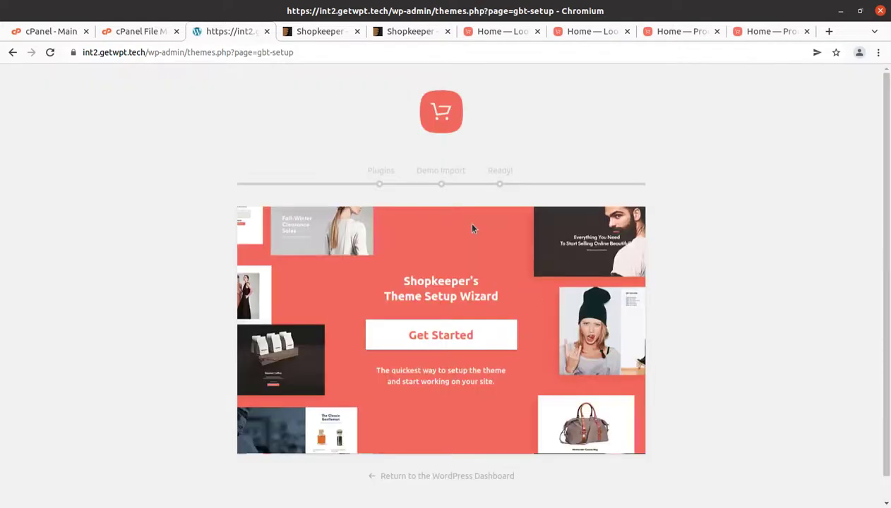
scroll(473, 228, "down", 1)
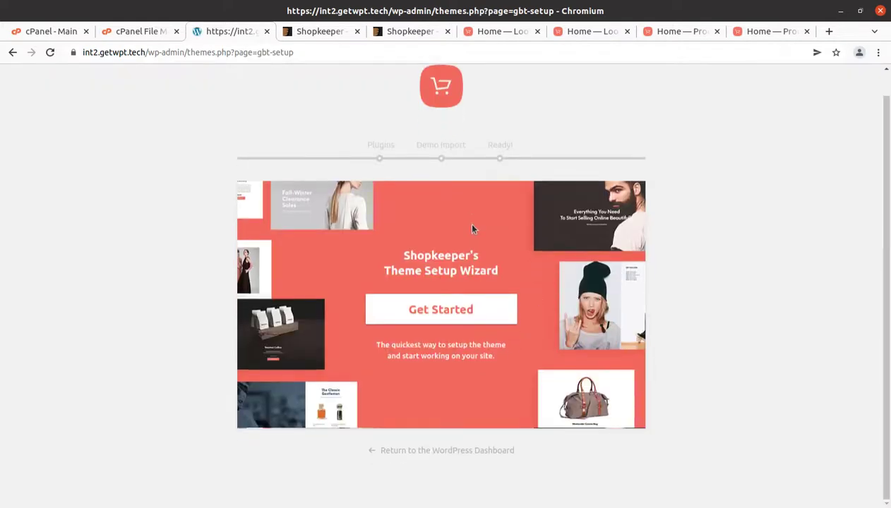
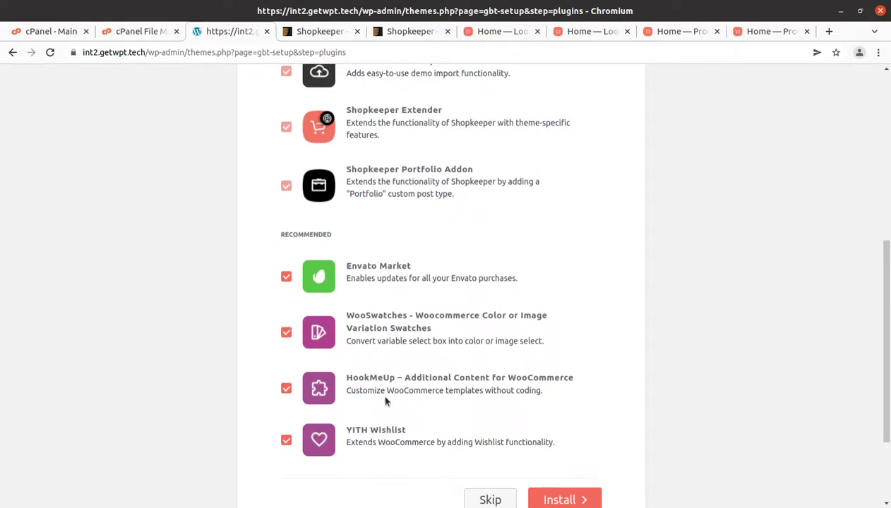
Step: Examine the required and recommended plugins in the setup wizard, highlighting WPBakery Page Builder, One Click Demo Import, Shopkeeper Extender and Shopkeeper Portfolio Addon
scroll(385, 402, "up", 5)
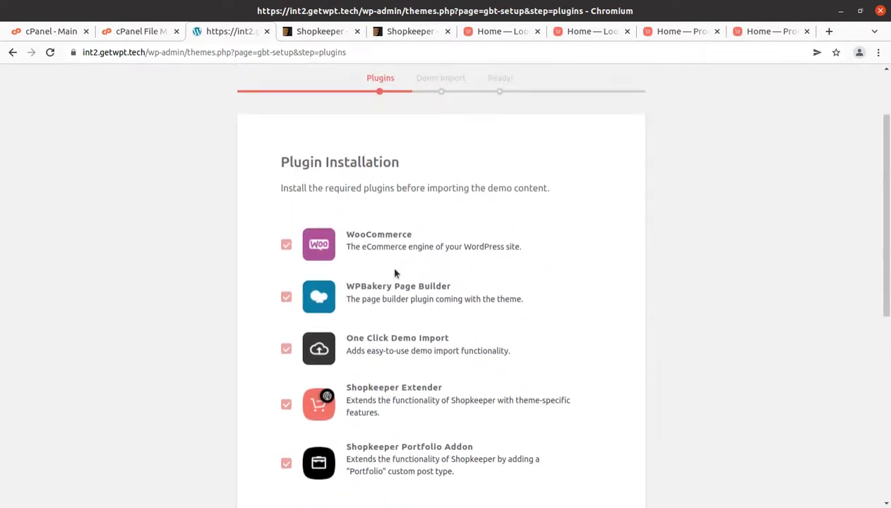
scroll(392, 276, "down", 2)
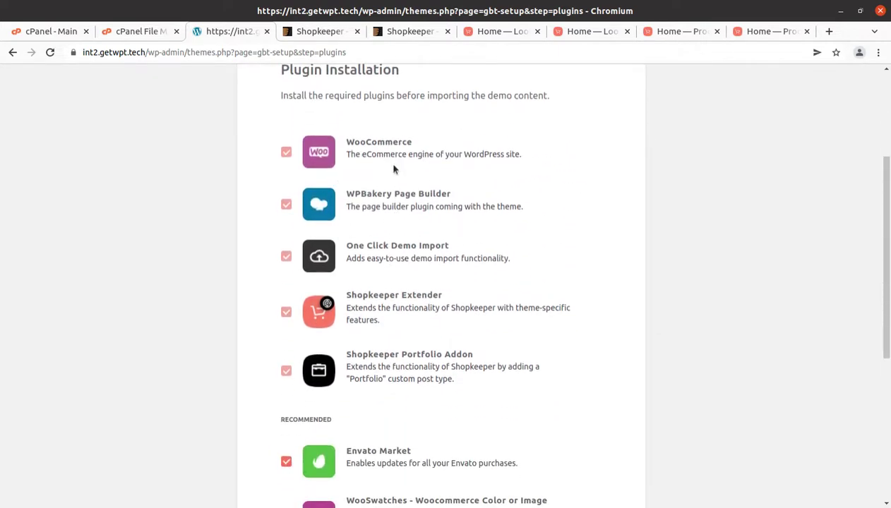
left_click_drag(474, 195, 344, 195)
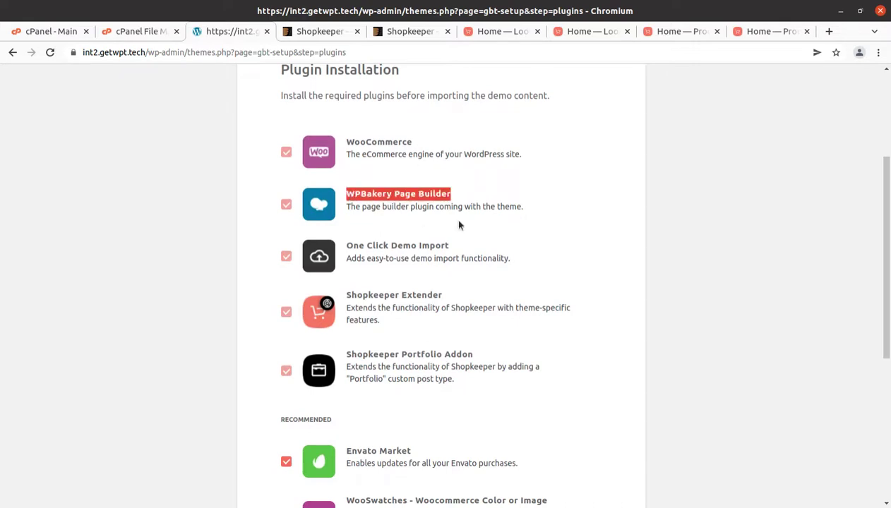
left_click_drag(485, 247, 344, 245)
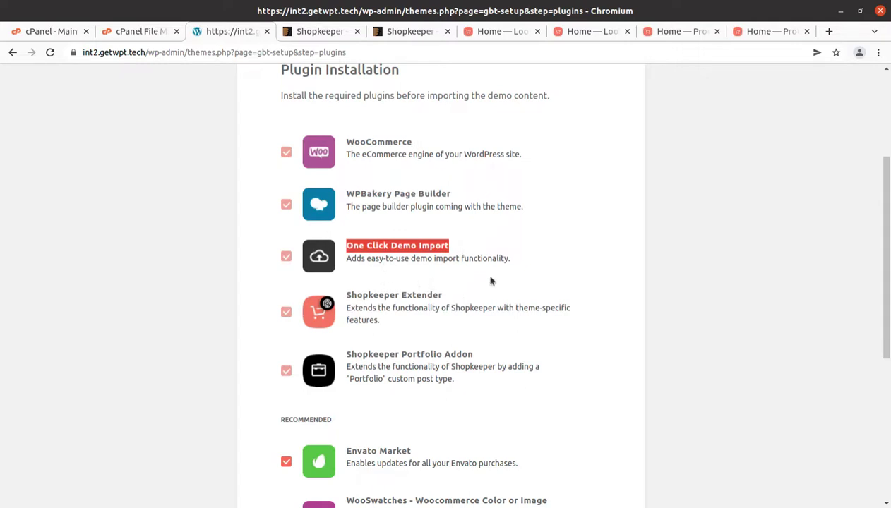
scroll(480, 279, "down", 2)
left_click_drag(442, 235, 347, 235)
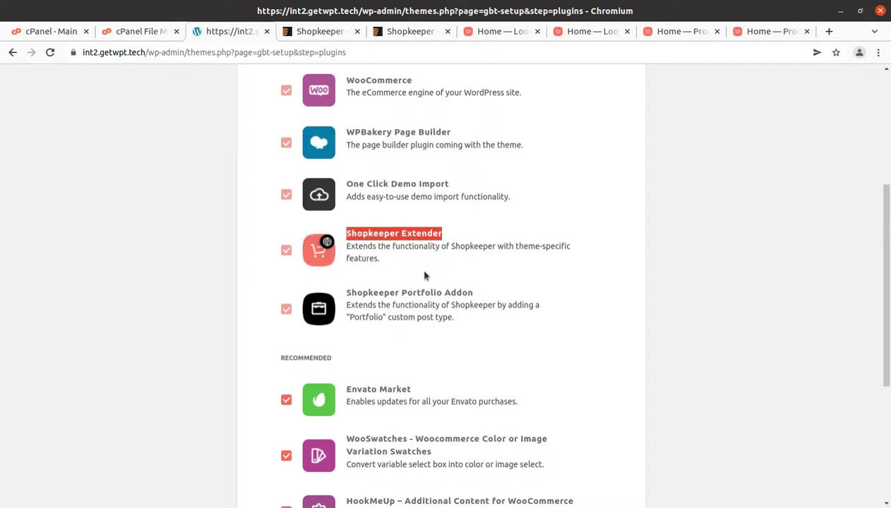
scroll(443, 283, "down", 3)
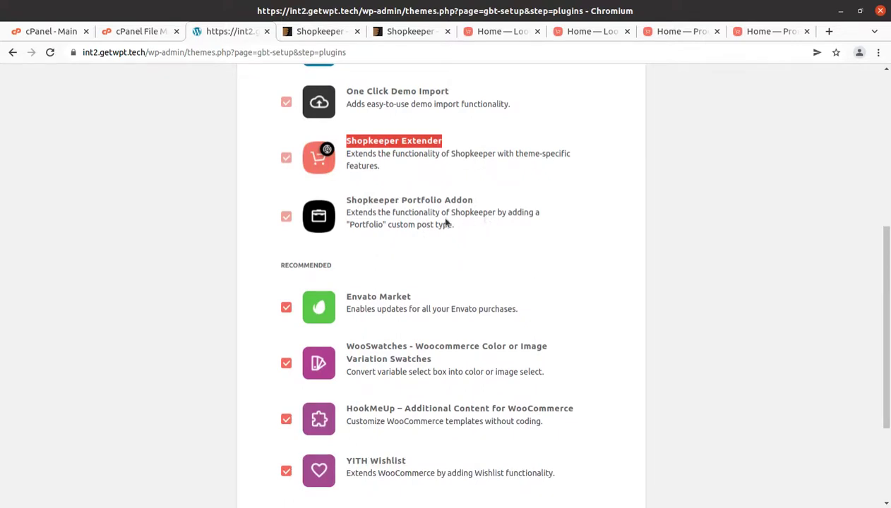
left_click_drag(340, 200, 476, 200)
left_click(404, 269)
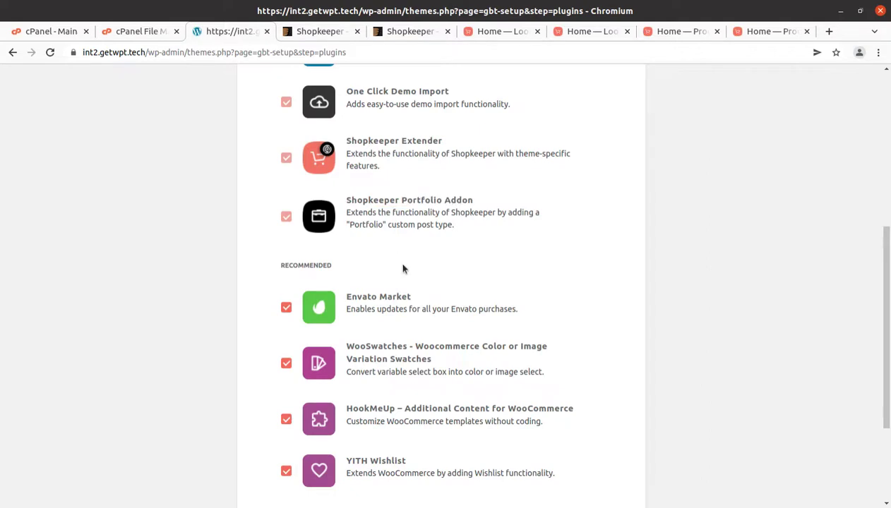
scroll(402, 268, "down", 3)
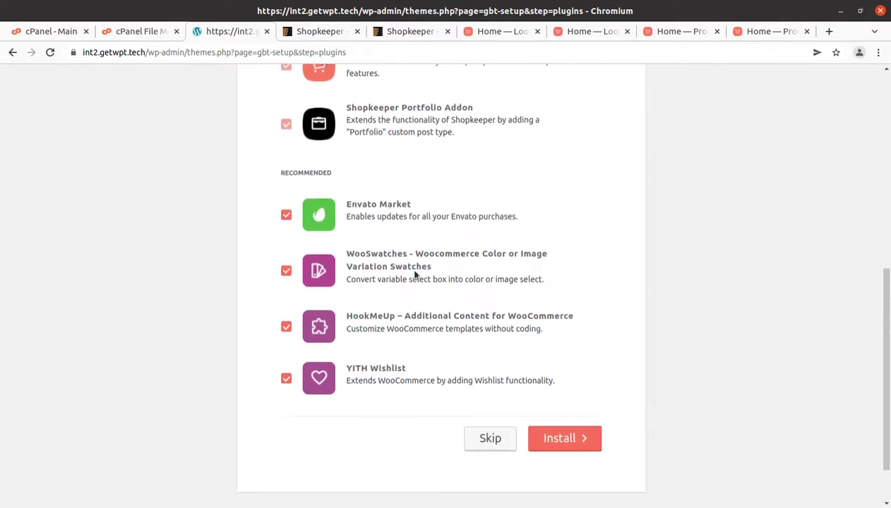
scroll(407, 446, "up", 8)
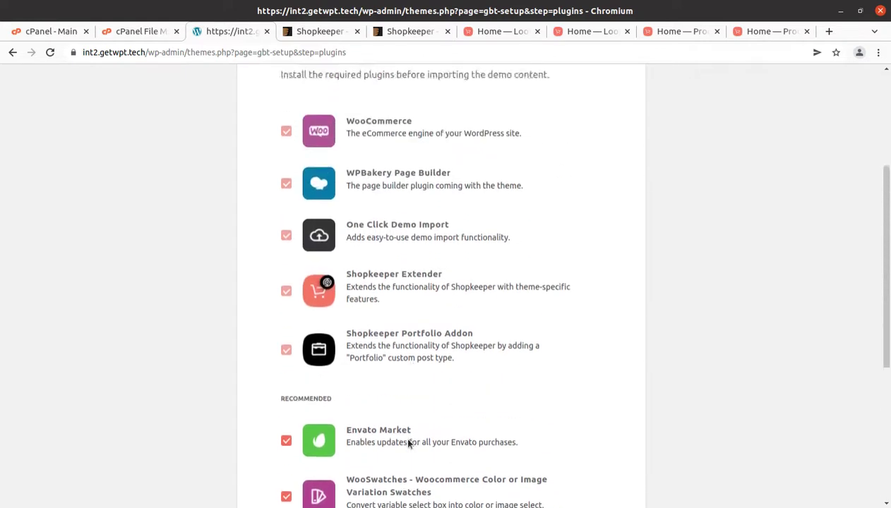
Step: Install all the required and recommended plugins with every recommended one kept selected, and follow the installation progress
scroll(408, 446, "down", 8)
scroll(435, 442, "down", 1)
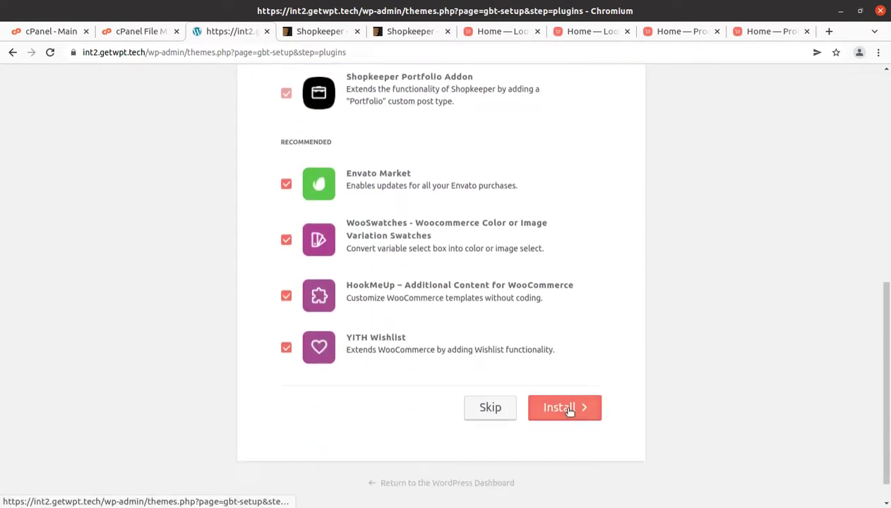
left_click(565, 408)
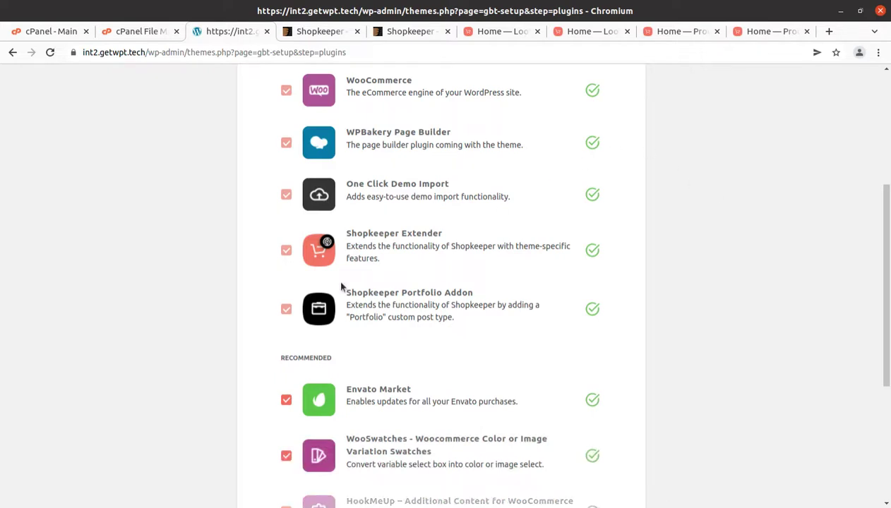
scroll(341, 286, "down", 3)
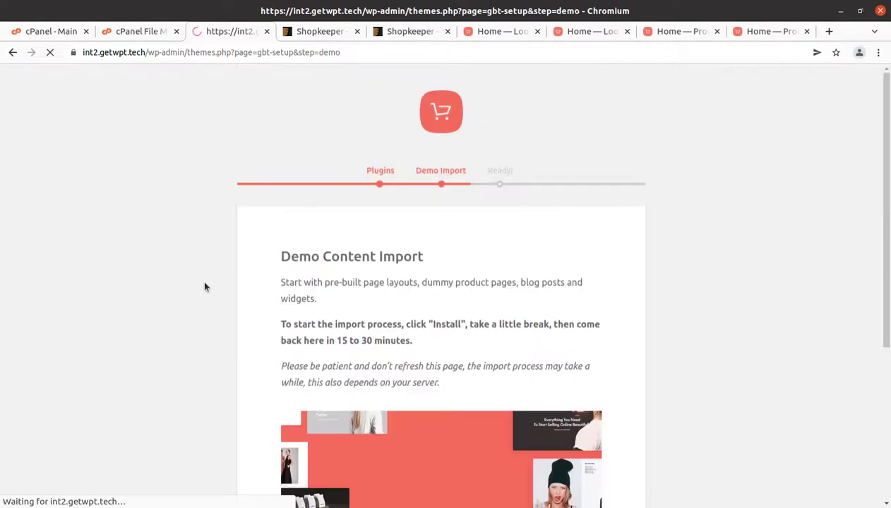
Step: Review the Demo Content Import instructions in the setup wizard and start installing the demo content
scroll(233, 291, "down", 3)
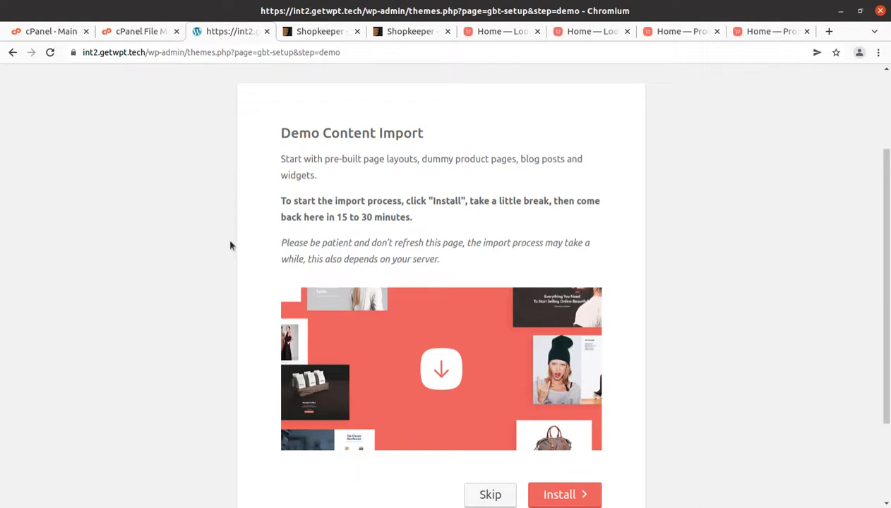
scroll(234, 251, "down", 3)
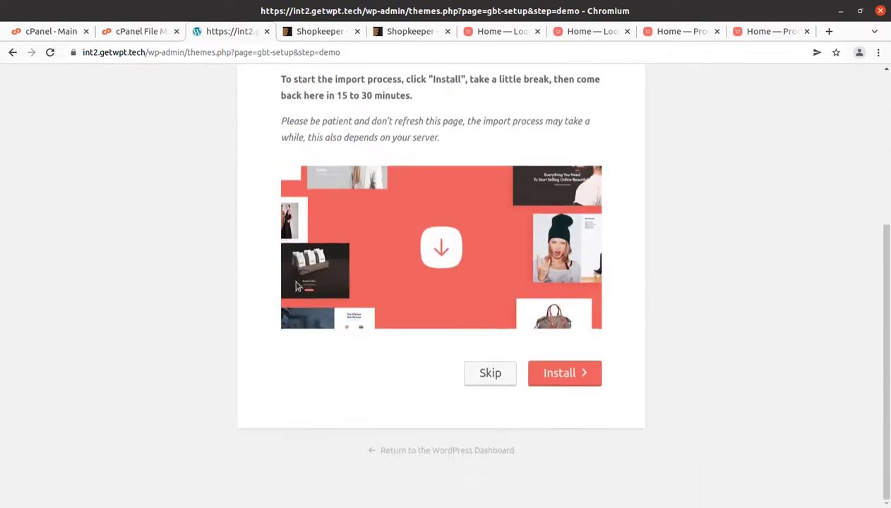
scroll(294, 299, "up", 2)
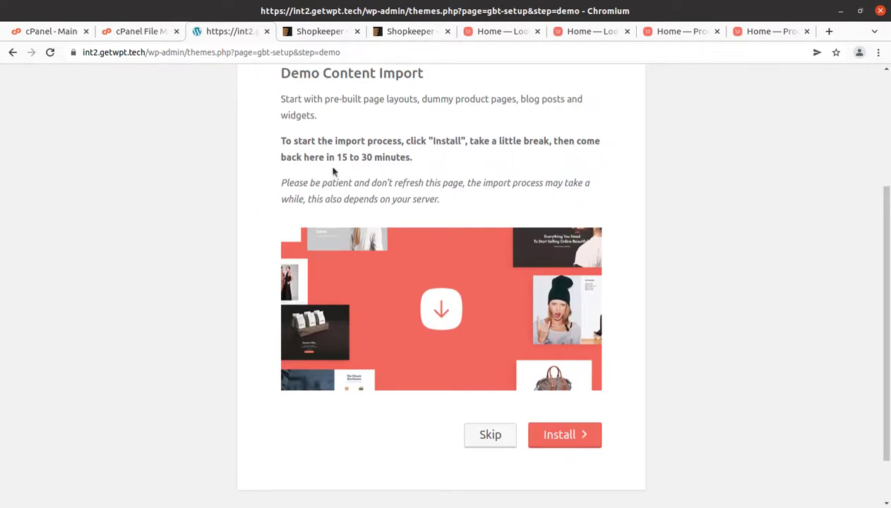
scroll(421, 169, "down", 2)
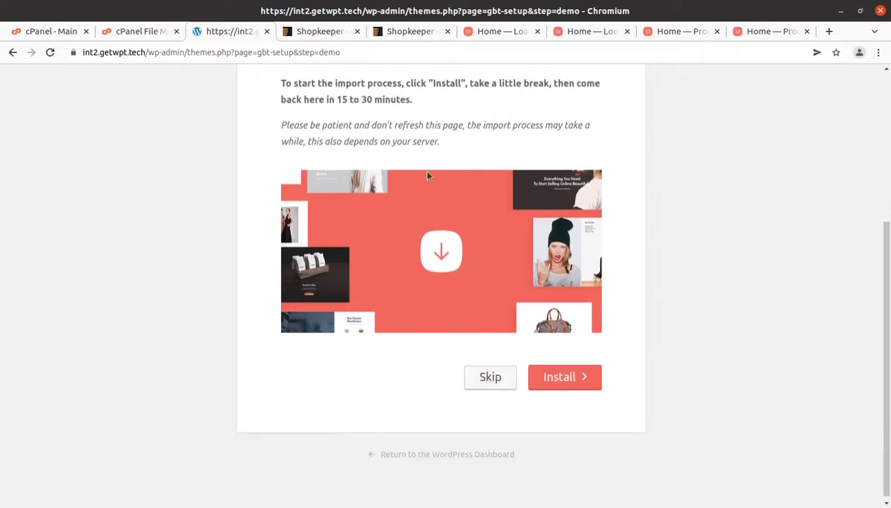
scroll(421, 170, "up", 2)
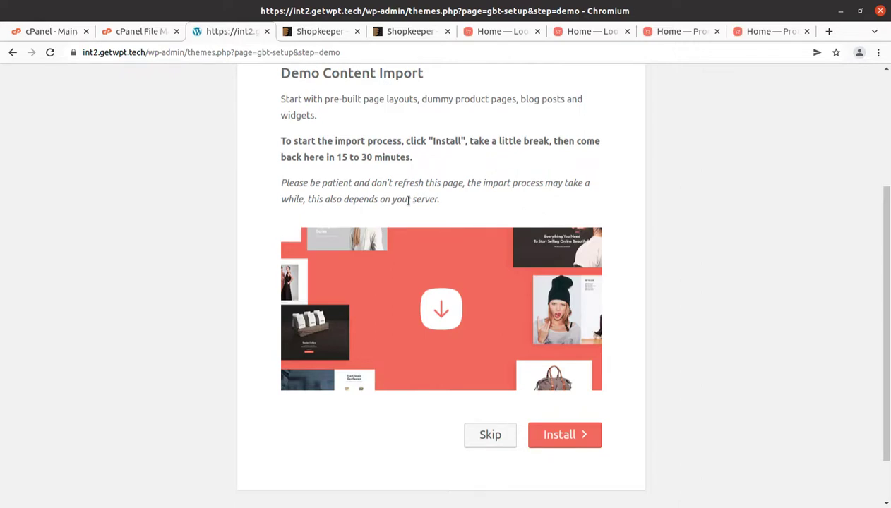
scroll(411, 206, "down", 1)
scroll(411, 205, "down", 1)
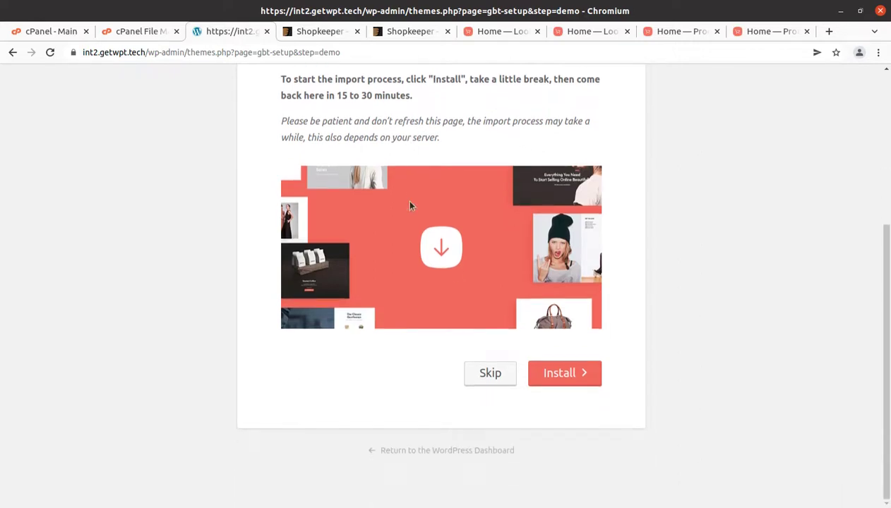
scroll(410, 206, "up", 3)
scroll(410, 205, "down", 3)
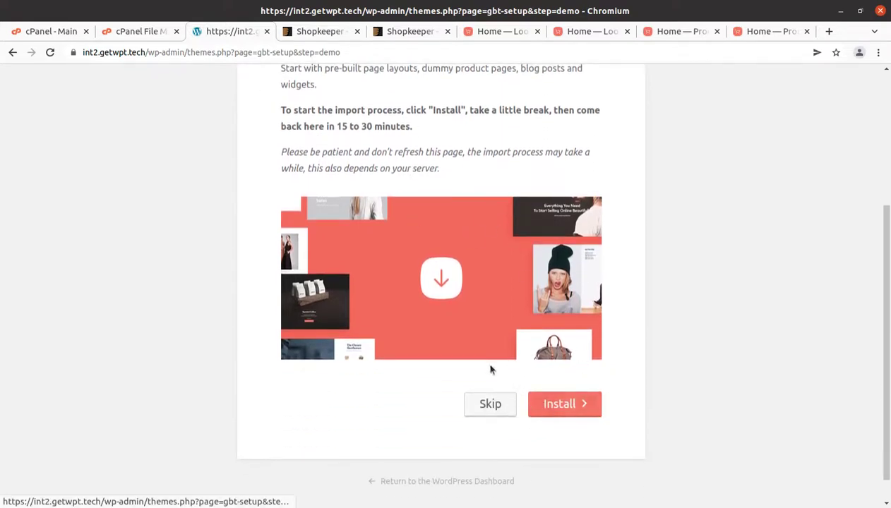
left_click(566, 405)
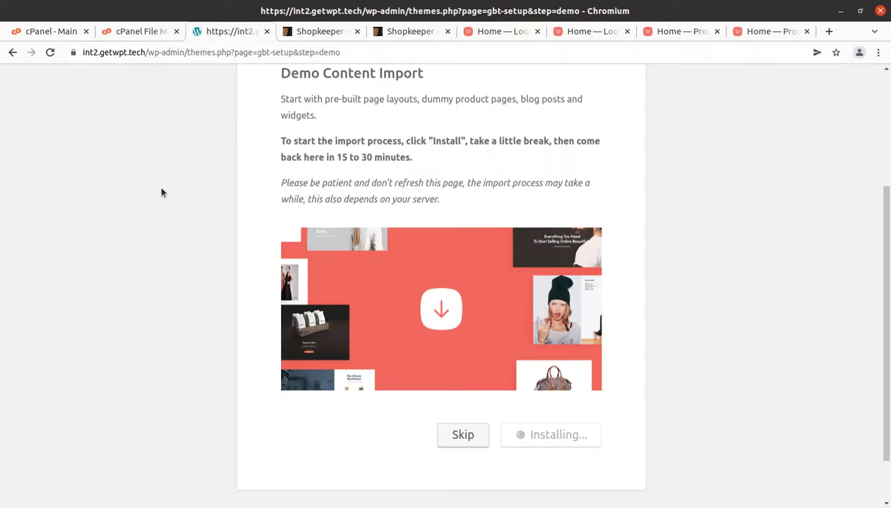
Step: Copy the site's wp-admin address, open it in a new browser tab, and view the Media Library
left_click_drag(184, 54, 63, 54)
key("ctrl+c")
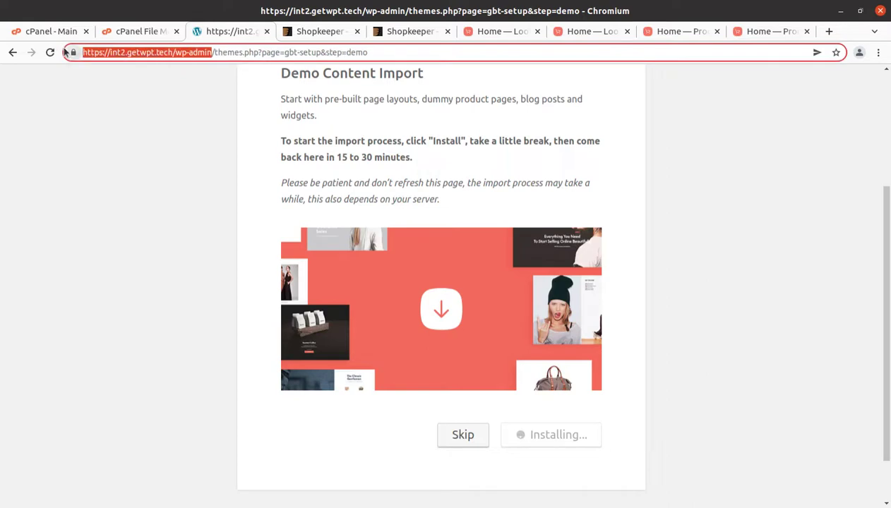
left_click(829, 31)
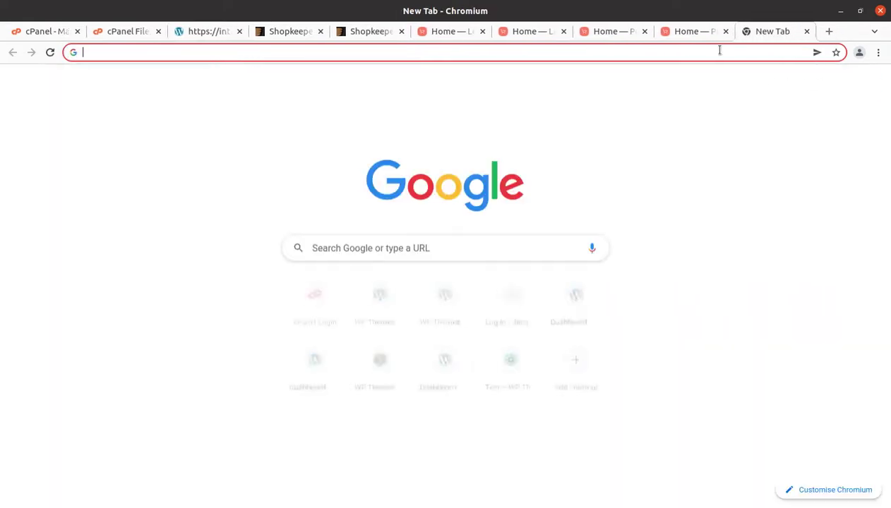
key("ctrl+v")
key("Return")
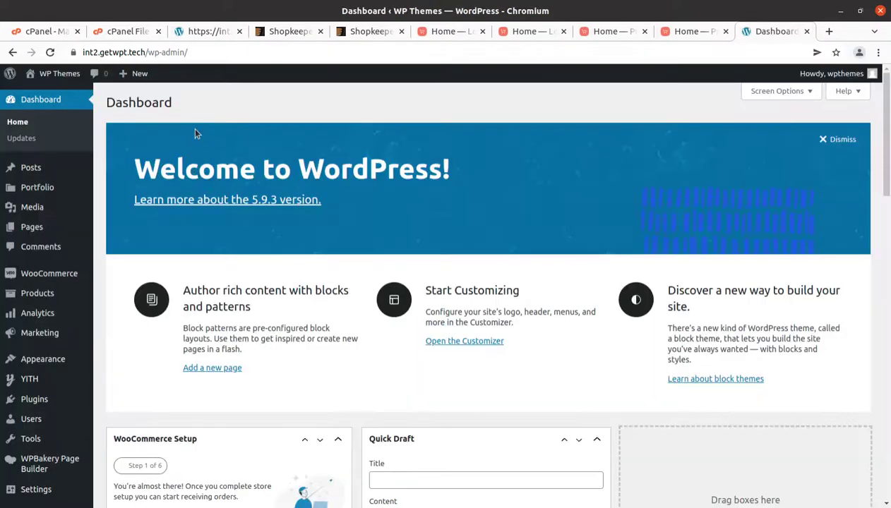
mouse_move(44, 209)
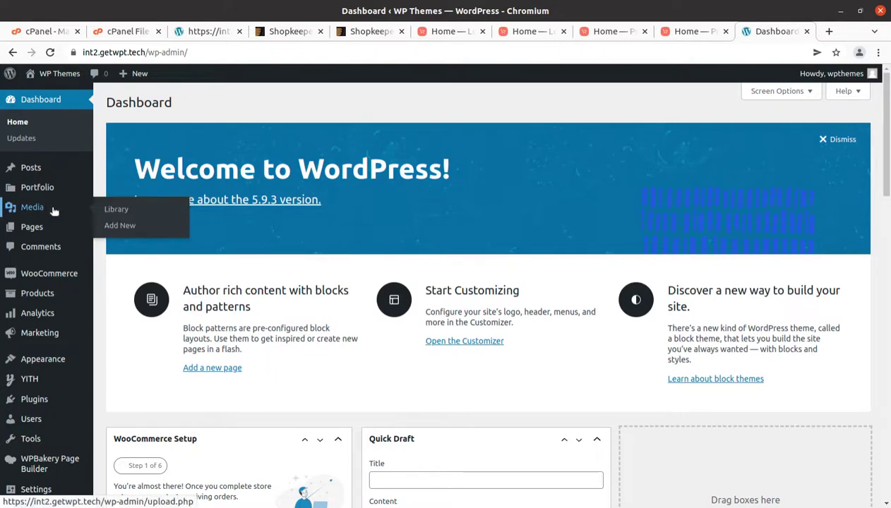
left_click(104, 213)
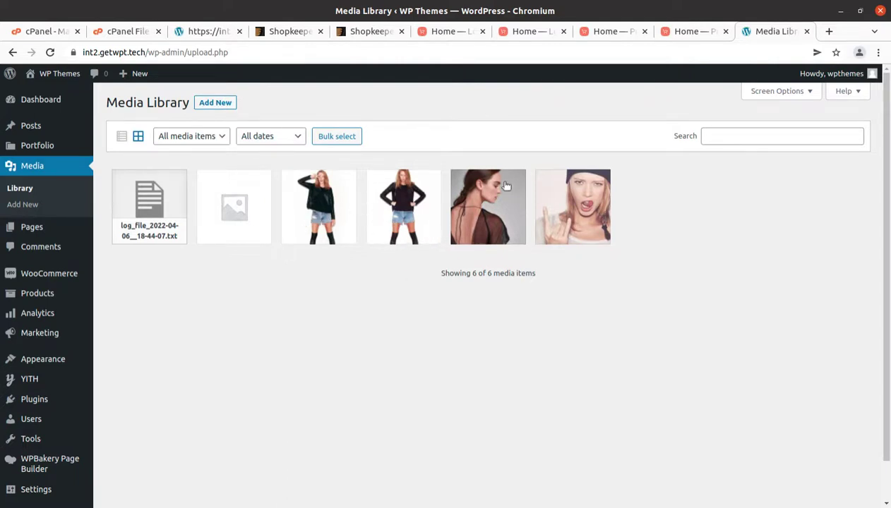
Step: Reload the Media Library to check the imported media, and check the demo import's progress in the setup wizard
left_click(50, 53)
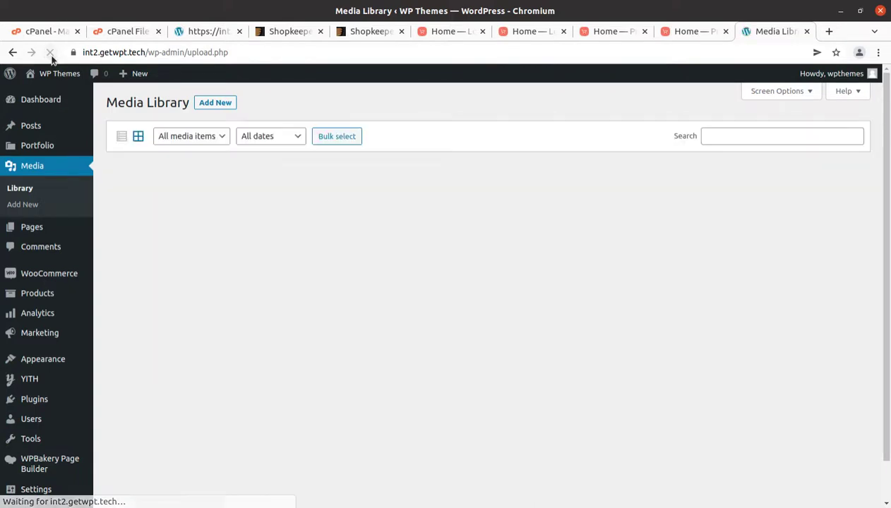
left_click(212, 30)
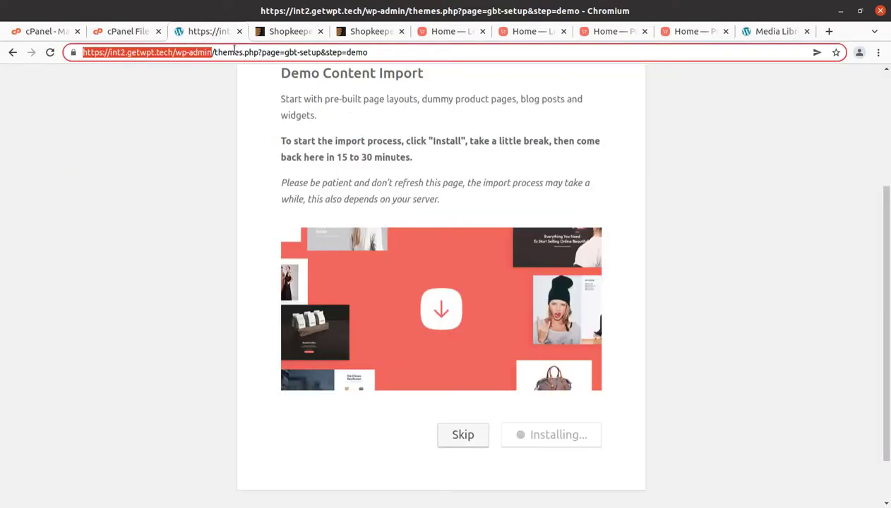
left_click(770, 31)
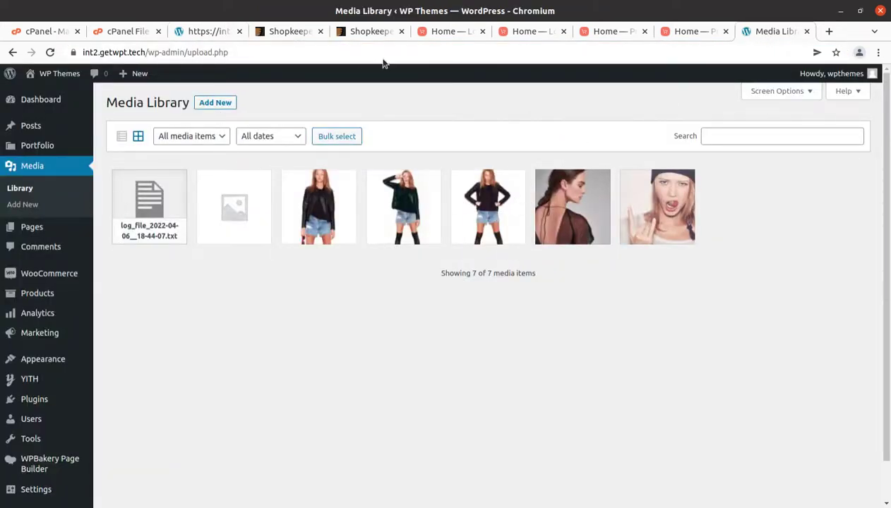
left_click(218, 38)
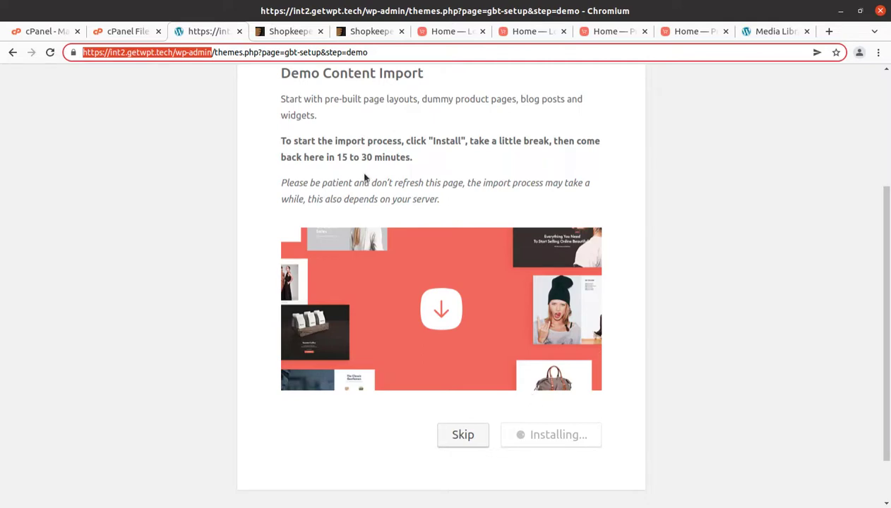
Step: Examine the theme's Lookbook: Best Selling demo homepage from its header through the product sections to the footer
left_click(462, 32)
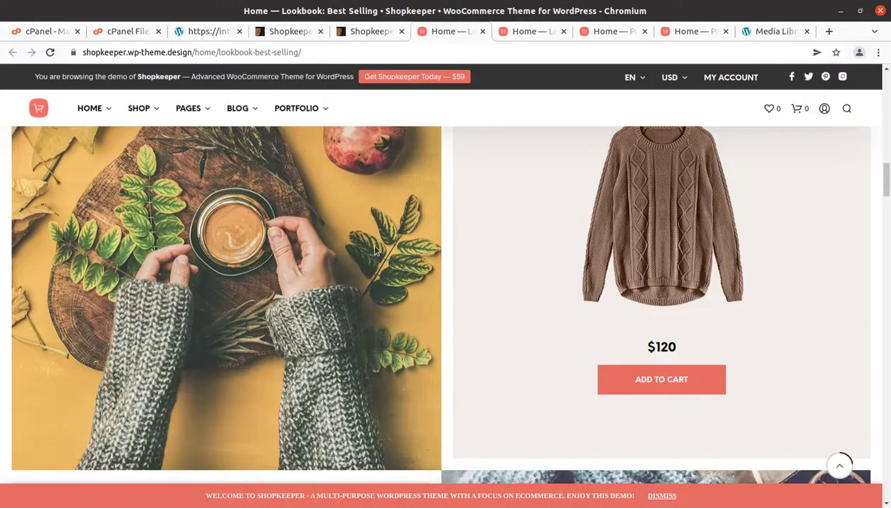
scroll(377, 248, "up", 20)
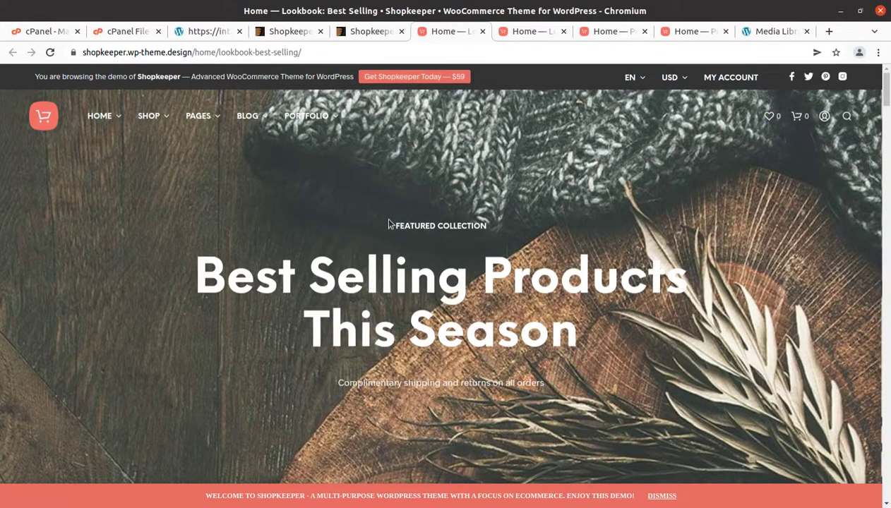
scroll(335, 260, "down", 6)
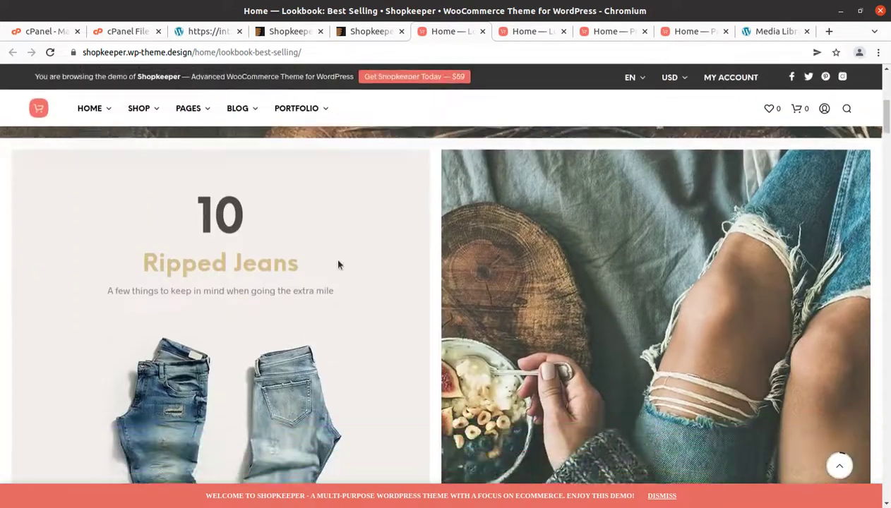
scroll(338, 264, "down", 10)
scroll(338, 265, "down", 8)
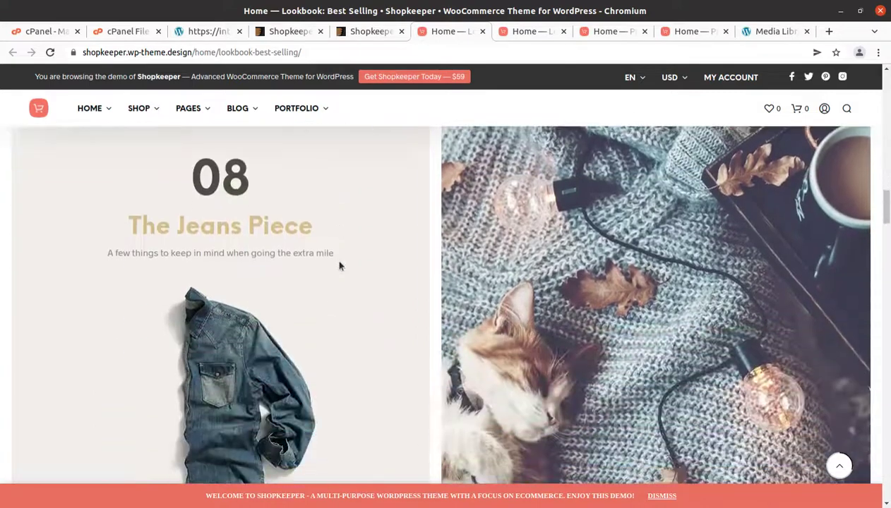
scroll(840, 465, "down", 5)
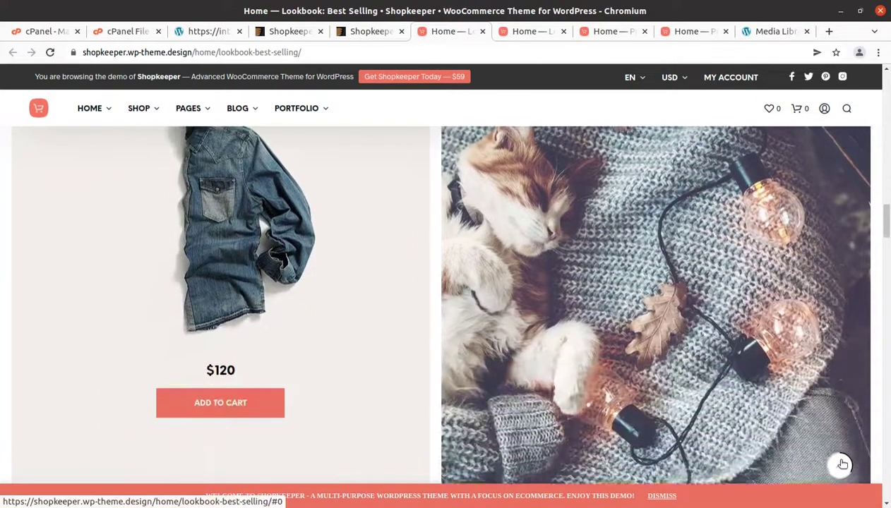
scroll(842, 464, "down", 5)
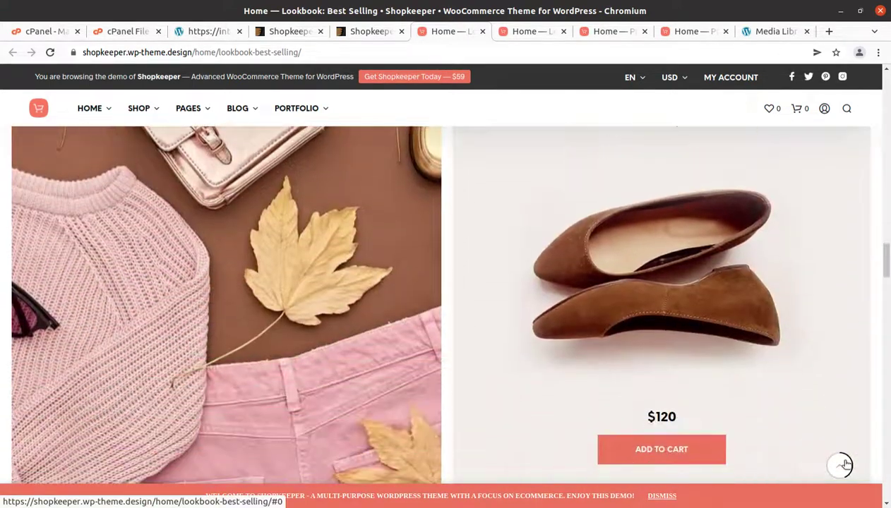
scroll(828, 434, "down", 5)
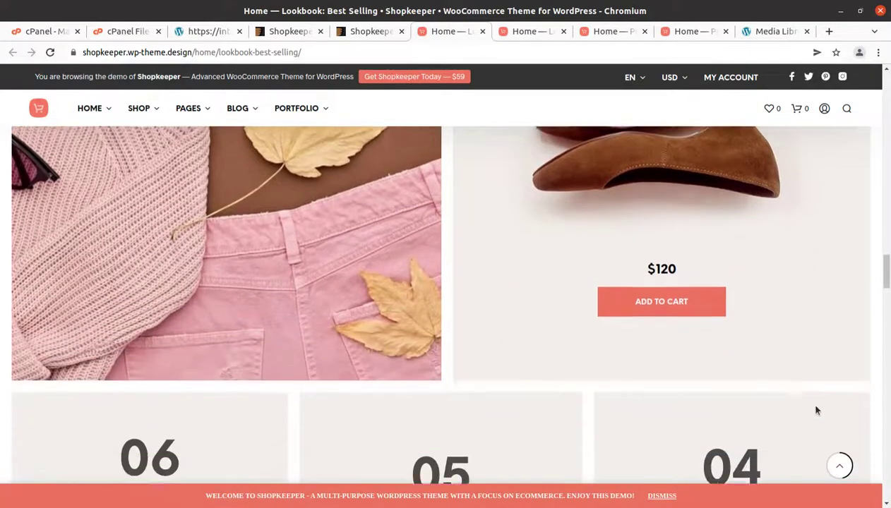
scroll(400, 301, "down", 12)
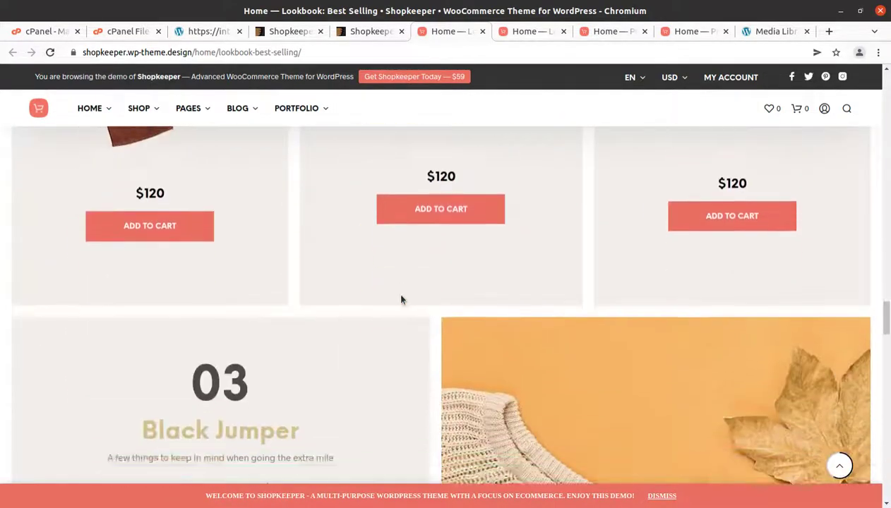
scroll(400, 300, "down", 12)
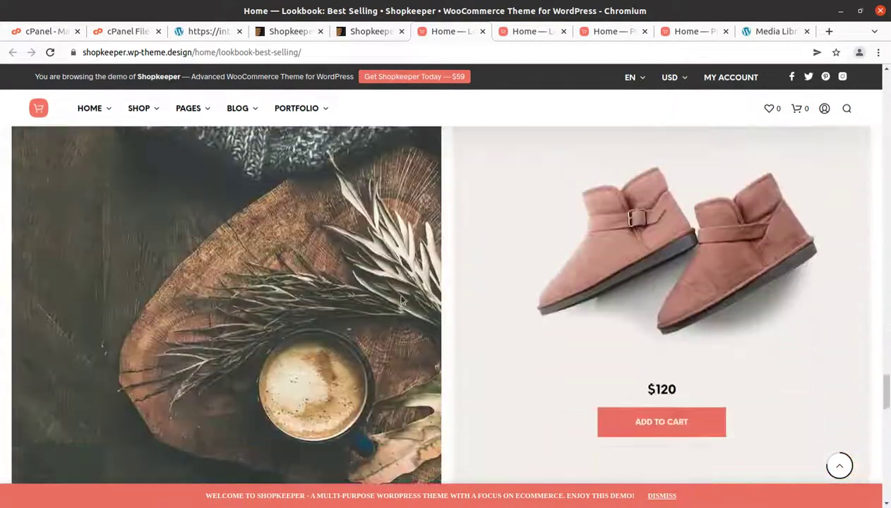
scroll(463, 299, "down", 12)
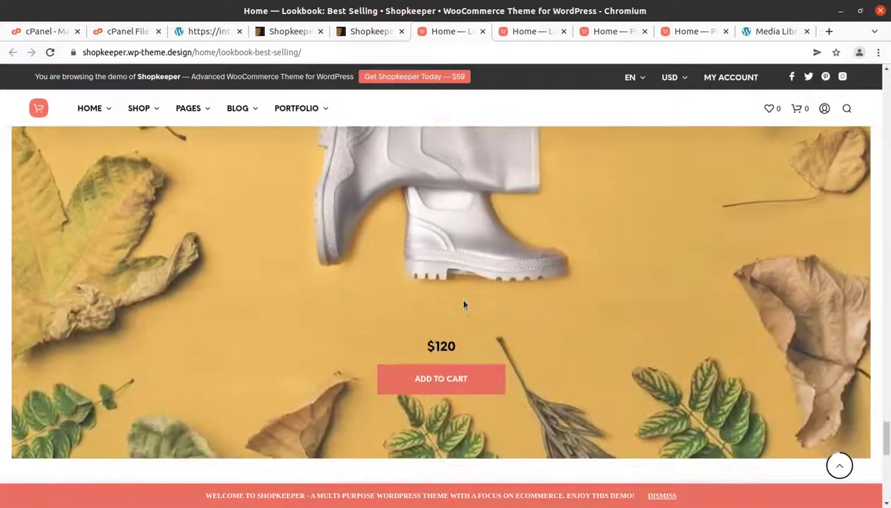
scroll(464, 305, "down", 2)
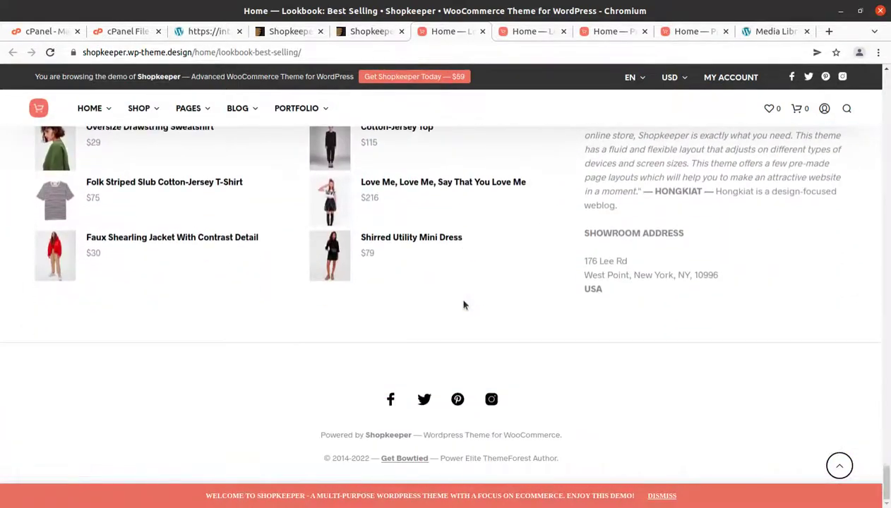
scroll(476, 245, "up", 4)
Step: Look through the Lookbook: Men demo homepage, from the barber product sections down to the footer
left_click(523, 31)
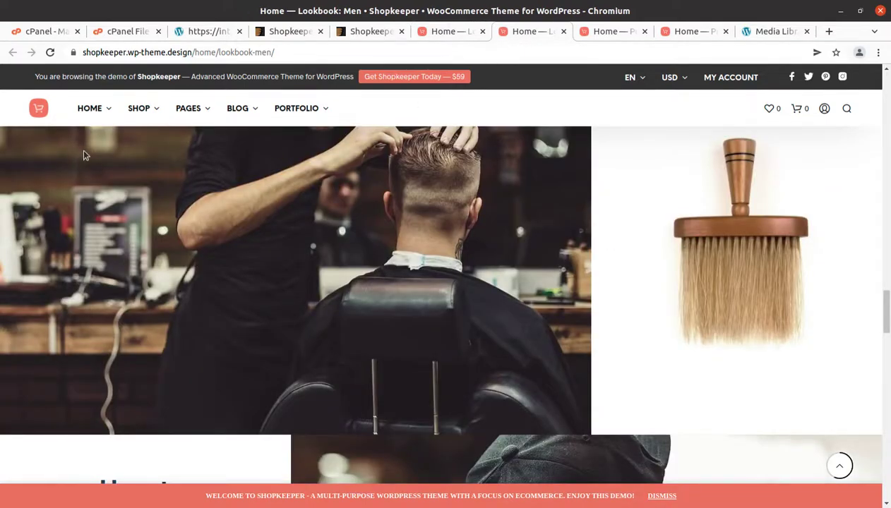
scroll(717, 184, "down", 3)
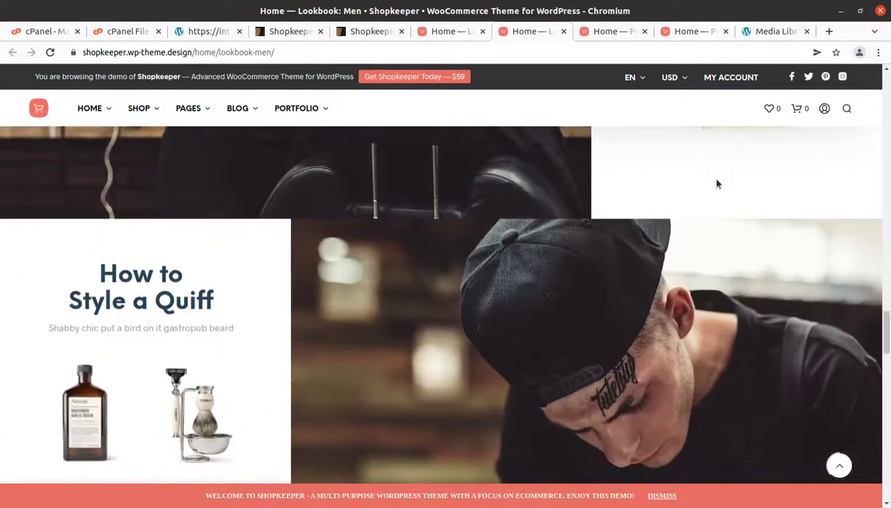
scroll(716, 184, "down", 5)
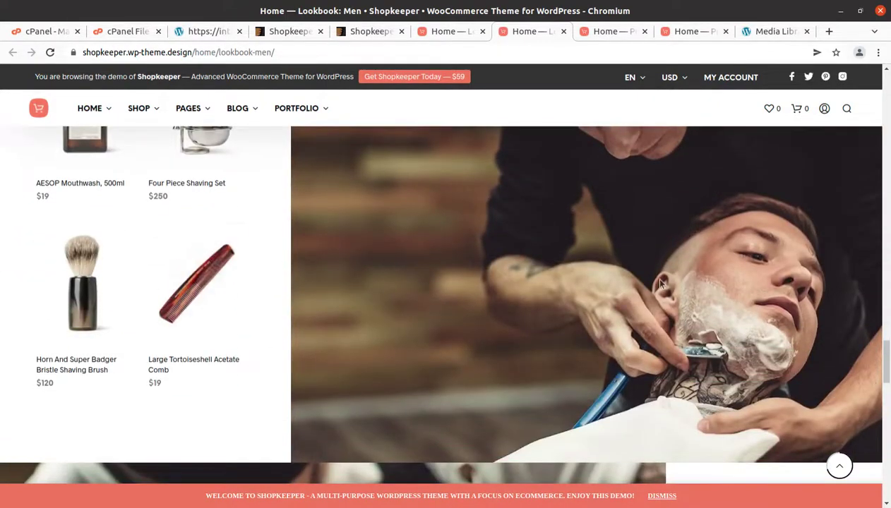
scroll(658, 282, "down", 10)
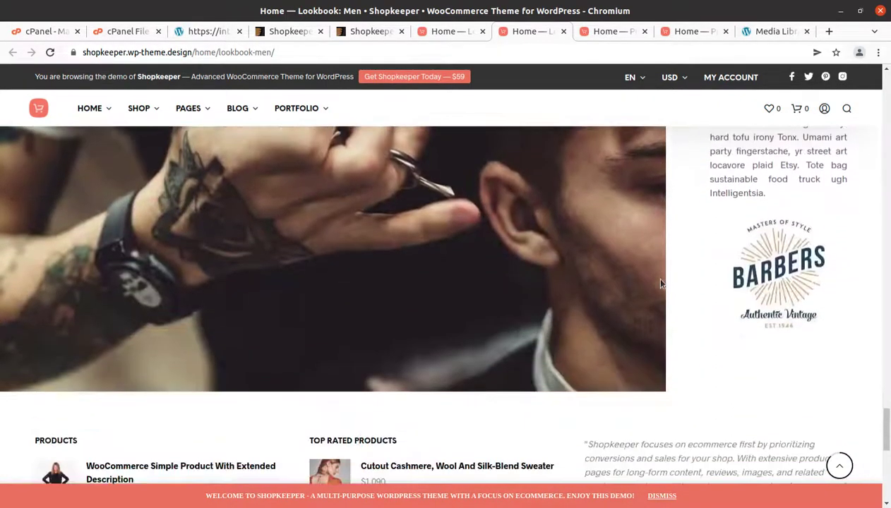
scroll(660, 282, "down", 7)
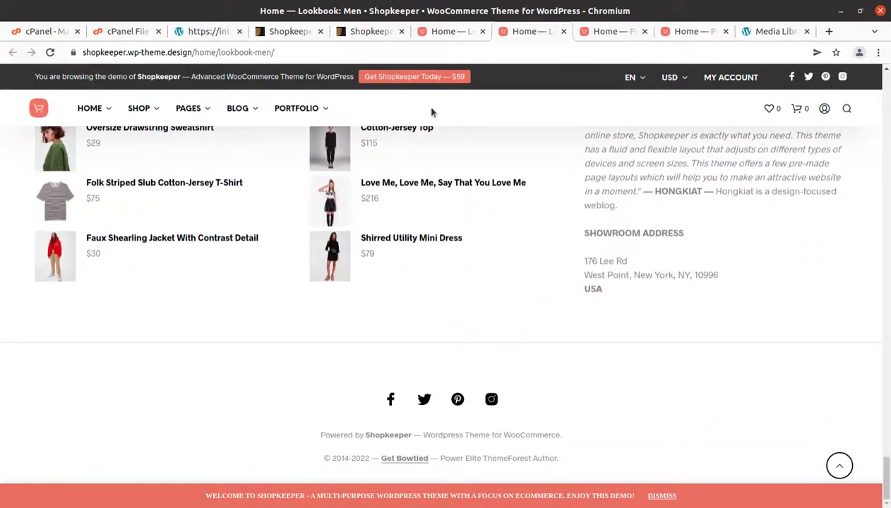
Step: Review the Product Landing 1 demo homepage from its coffee header through the product image and text sections
left_click(604, 32)
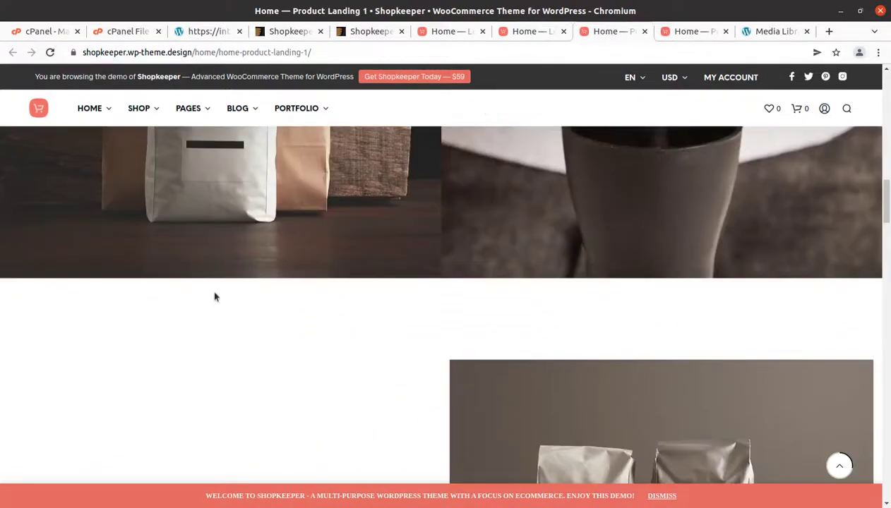
scroll(215, 299, "up", 10)
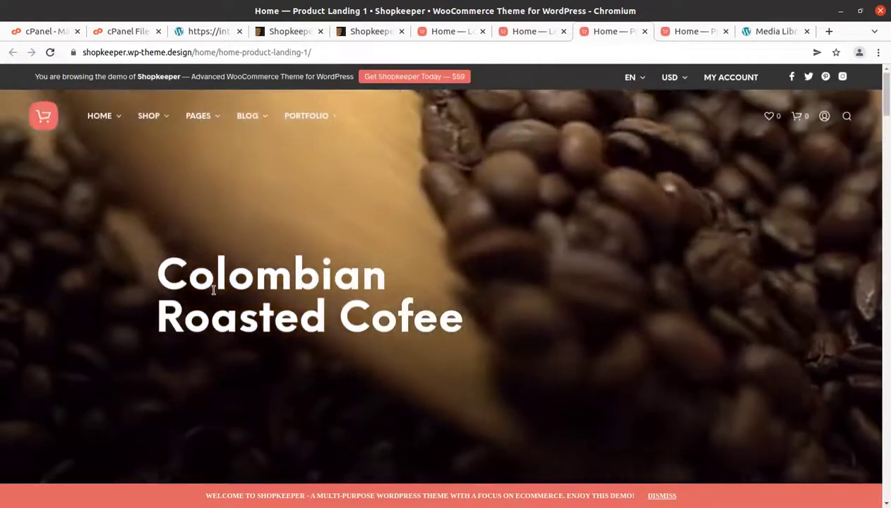
scroll(499, 256, "down", 1)
scroll(498, 256, "down", 10)
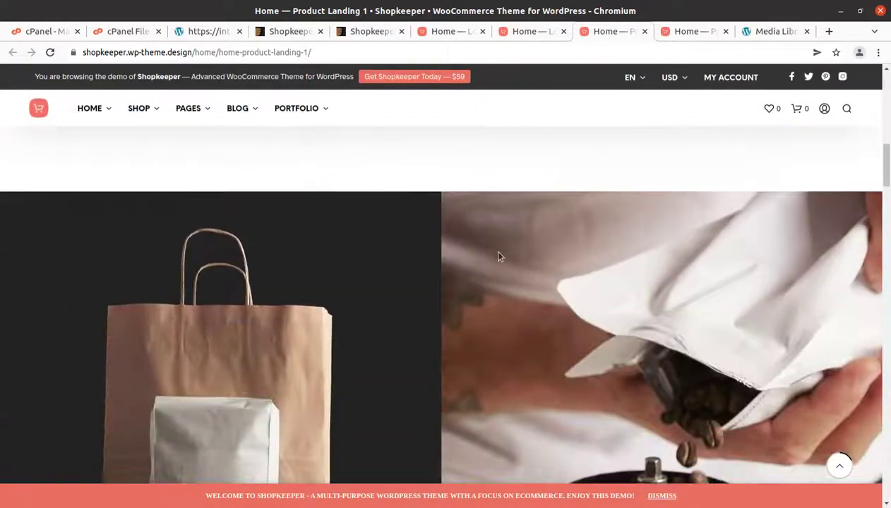
scroll(498, 256, "down", 5)
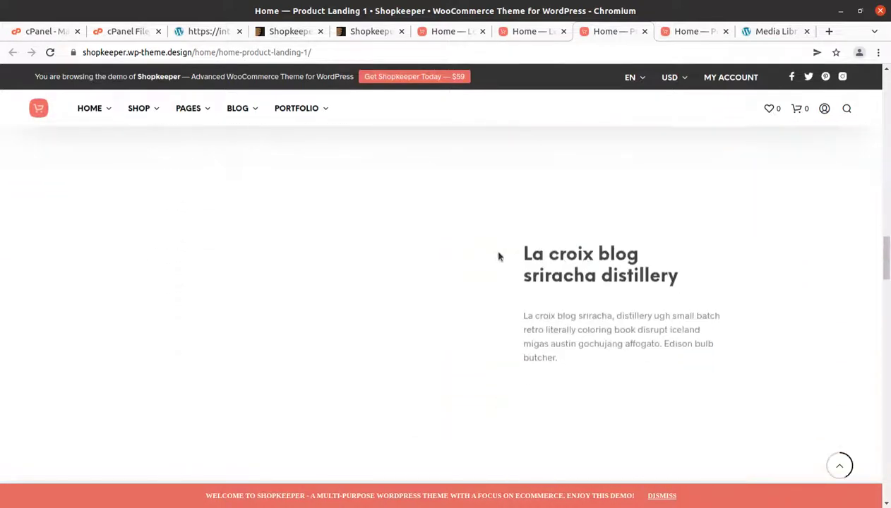
scroll(497, 254, "down", 1)
Step: View the headphone images and product sections of the Product Landing 2 demo homepage
left_click(685, 36)
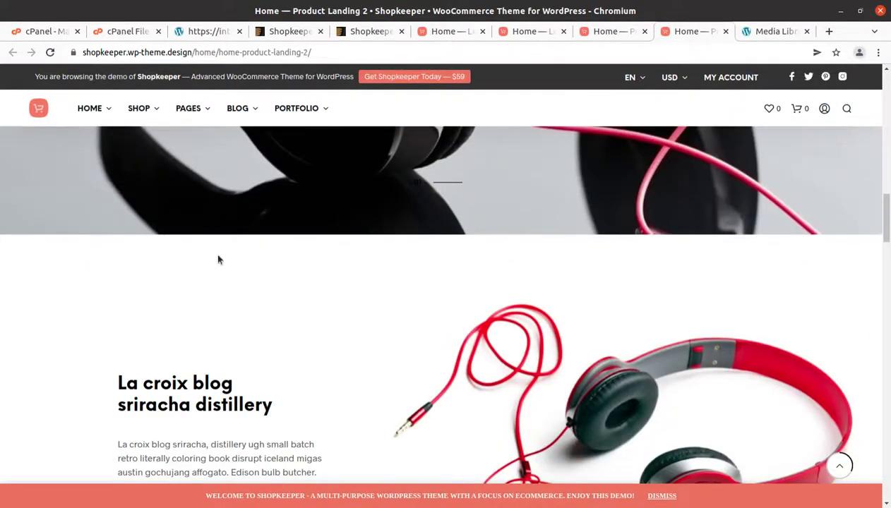
scroll(249, 279, "up", 3)
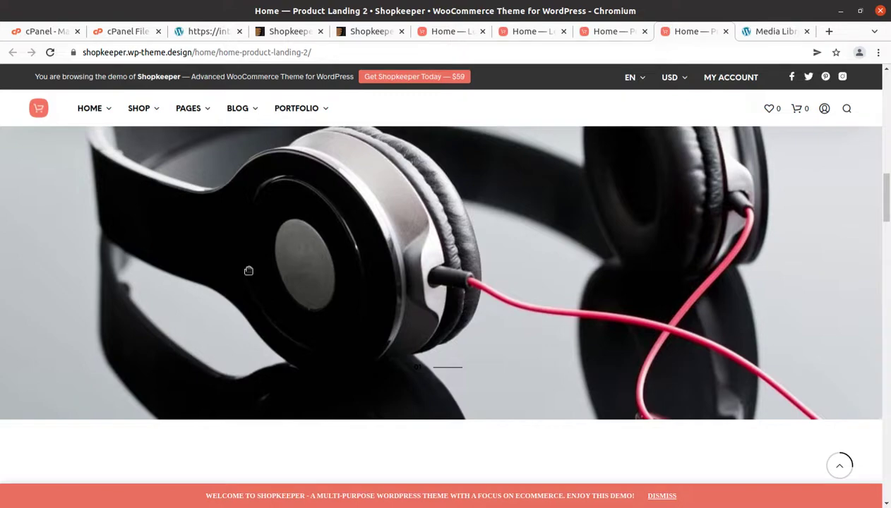
scroll(247, 274, "down", 10)
scroll(240, 277, "down", 3)
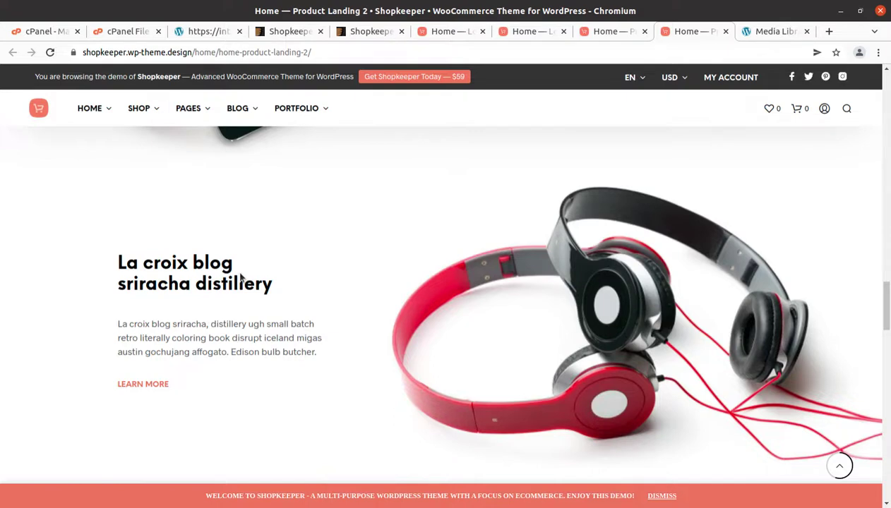
Step: Open the demo site's Landing Page examples 5 through 10, each in its own new browser tab
mouse_move(88, 109)
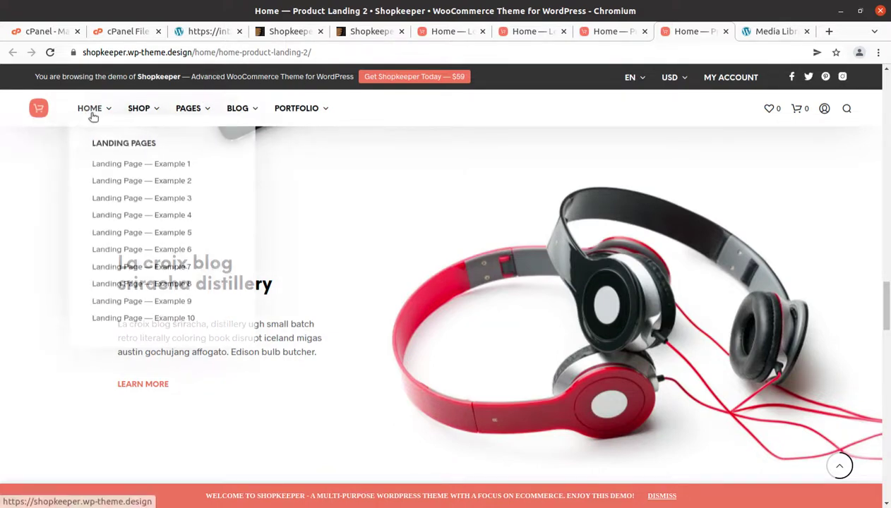
middle_click(154, 233)
middle_click(150, 251)
middle_click(153, 268)
middle_click(161, 285)
middle_click(160, 301)
middle_click(168, 318)
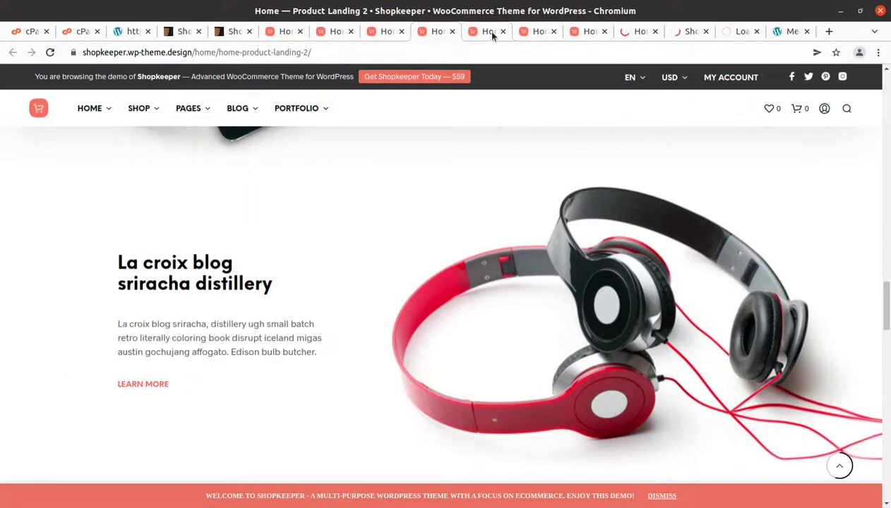
Step: Look through the Classic eCommerce 1 demo homepage, covering its recent products, category banners, bestsellers and blog sections
left_click(485, 31)
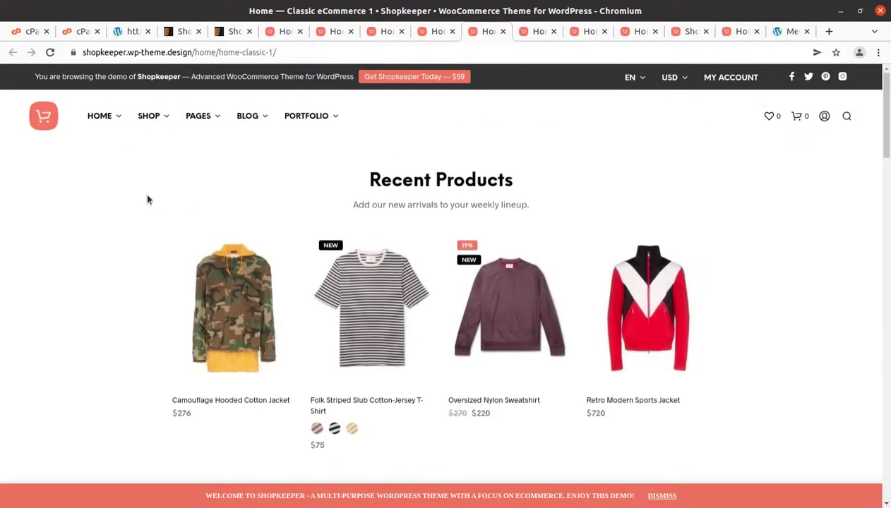
scroll(148, 200, "down", 5)
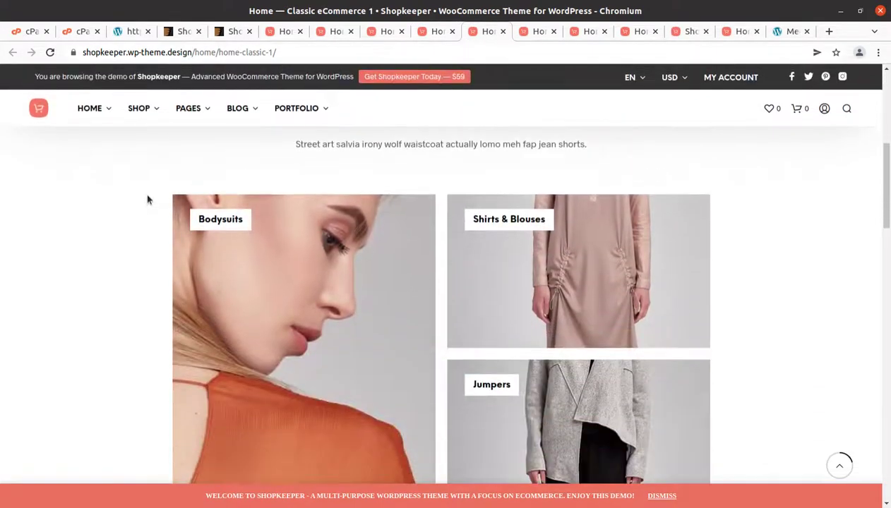
scroll(147, 200, "up", 5)
scroll(147, 200, "down", 10)
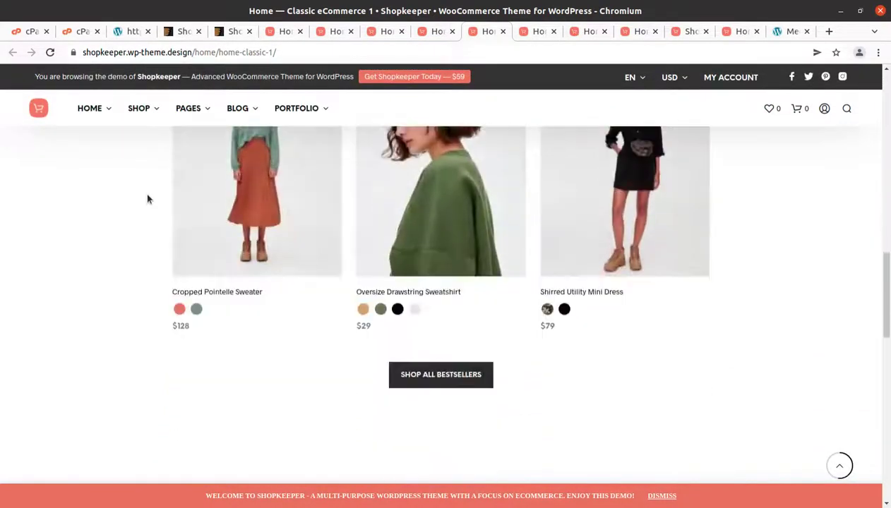
scroll(148, 200, "down", 5)
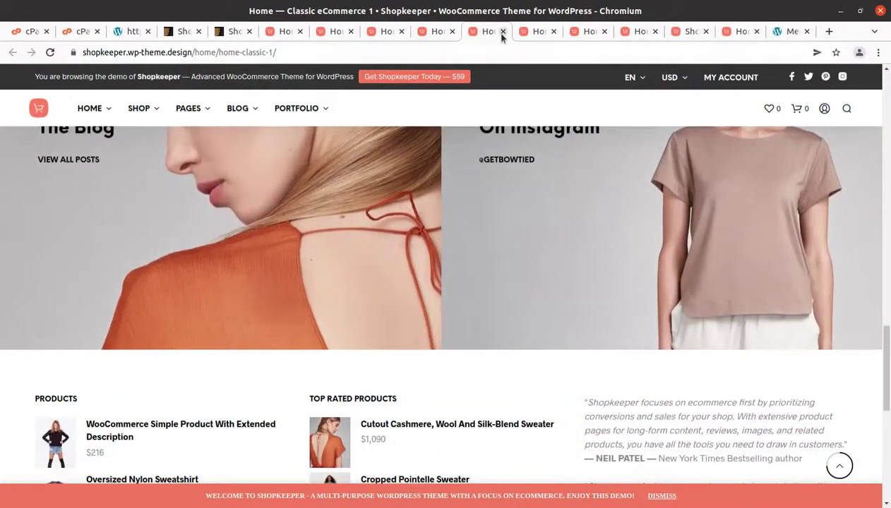
Step: Close the Classic eCommerce 1 demo and look through the Classic eCommerce 2 homepage's hero, category banners, recent arrivals and clearance sections
left_click(503, 32)
scroll(293, 202, "down", 5)
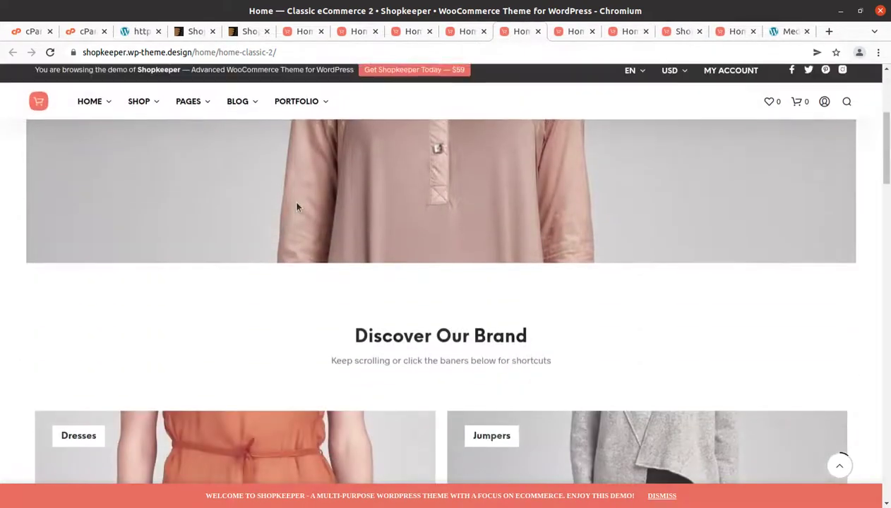
scroll(109, 220, "down", 1)
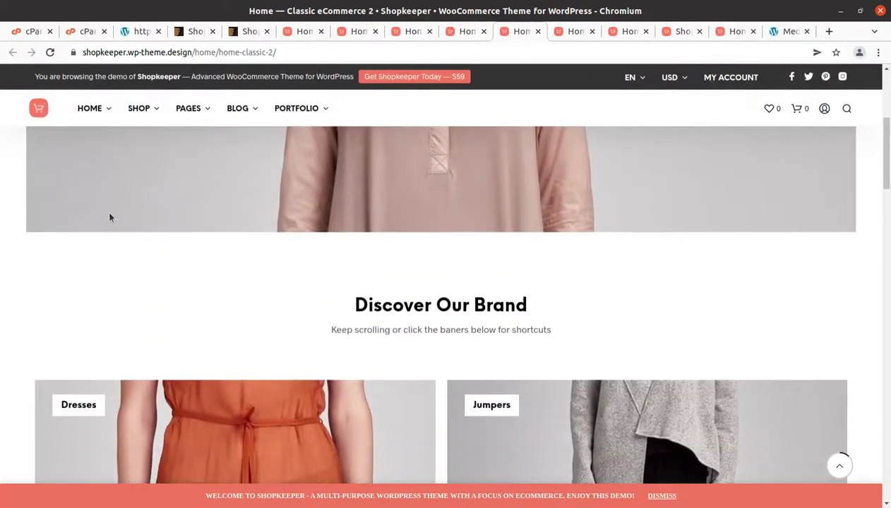
scroll(110, 219, "up", 4)
scroll(109, 217, "down", 10)
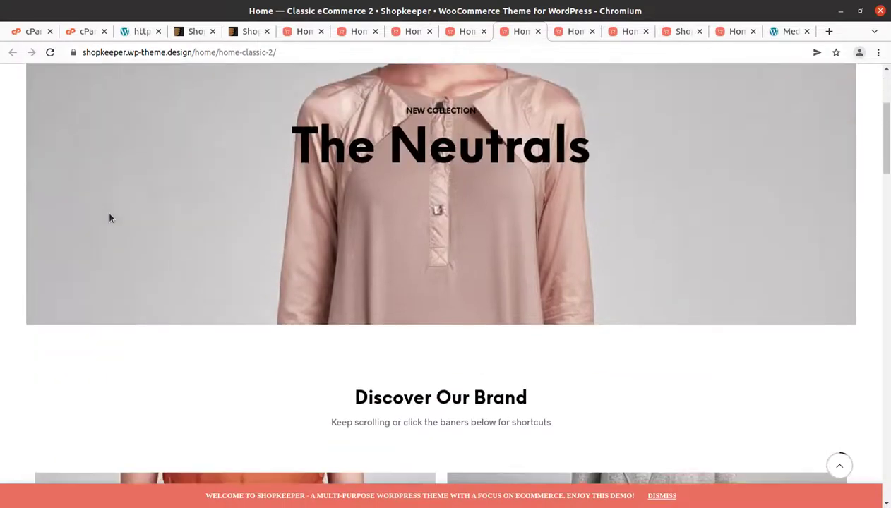
scroll(110, 217, "down", 10)
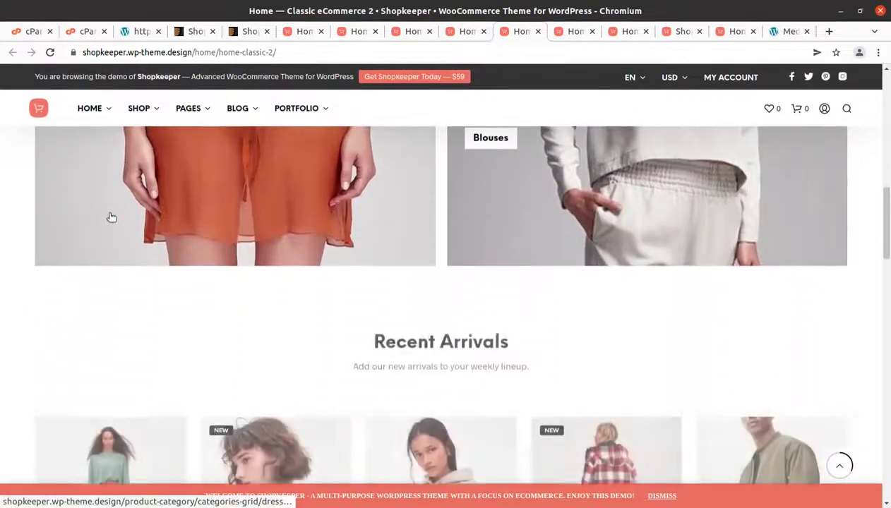
scroll(111, 217, "down", 5)
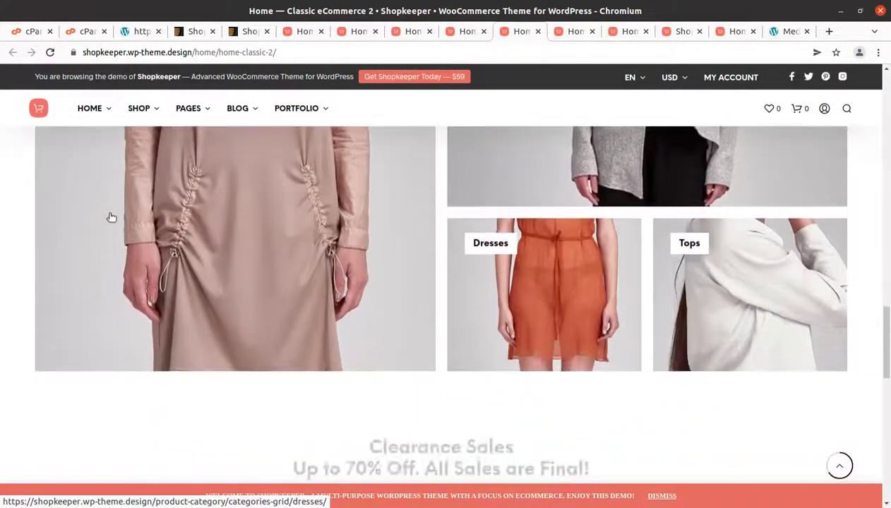
Step: Close the Classic eCommerce 2 demo and review the Lookbook 2 homepage's intro text, outfit photos and description sections
left_click(538, 32)
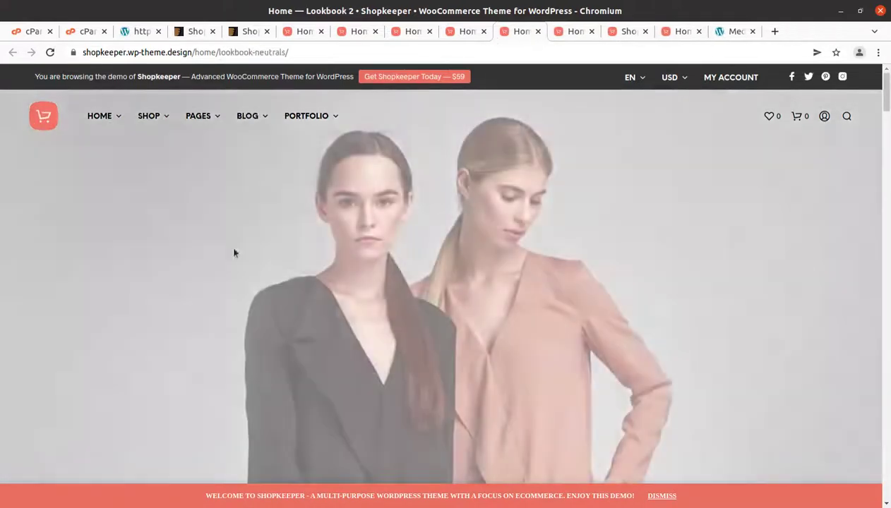
scroll(222, 255, "down", 5)
scroll(221, 257, "down", 10)
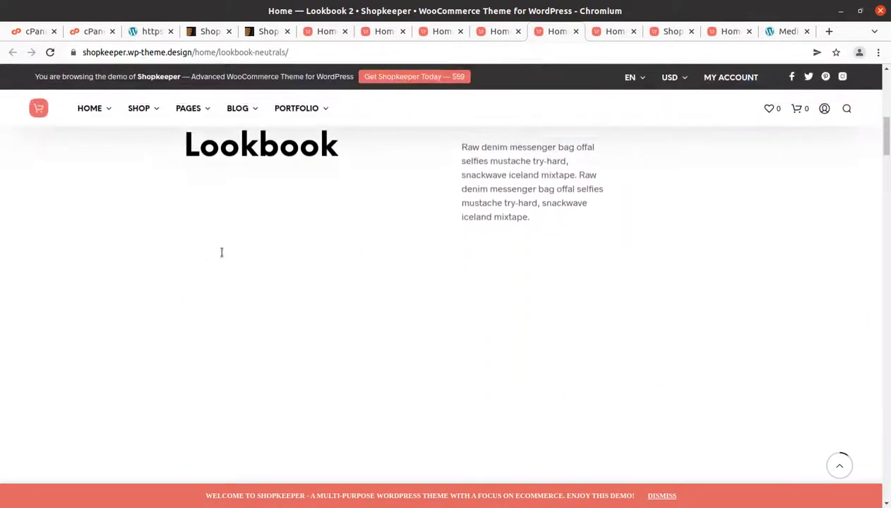
scroll(221, 257, "down", 5)
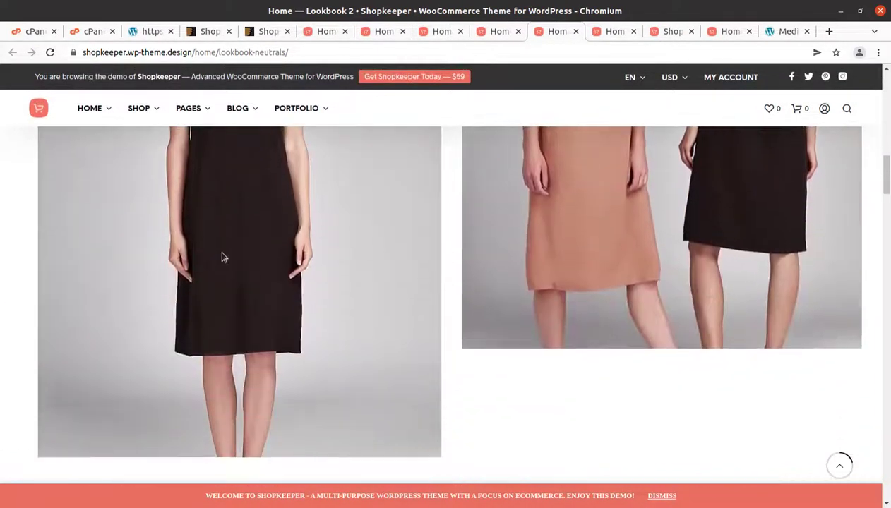
scroll(222, 257, "down", 7)
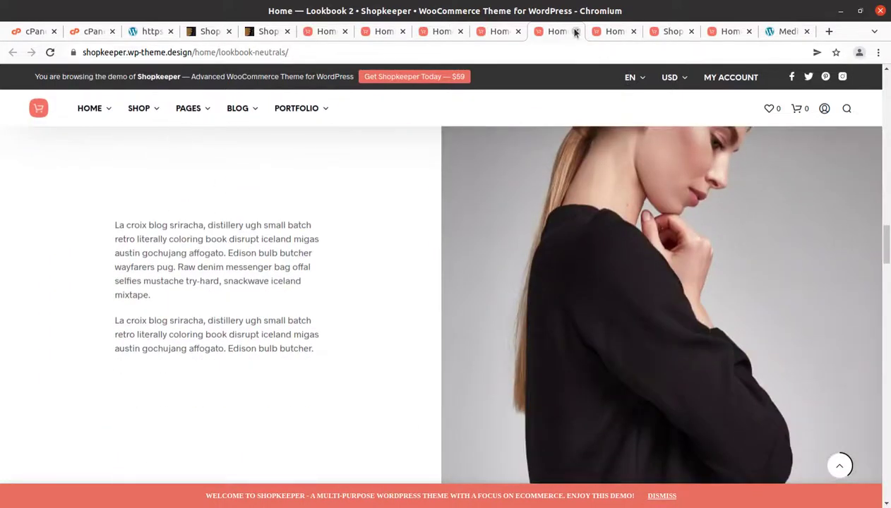
Step: Close the Lookbook 2 demo and look over the Collection: Women homepage down past its video section
left_click(576, 32)
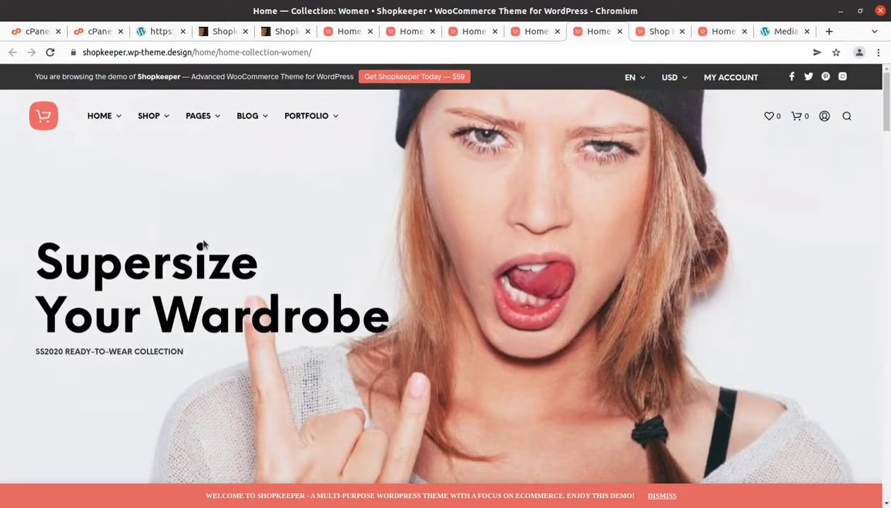
scroll(202, 243, "down", 12)
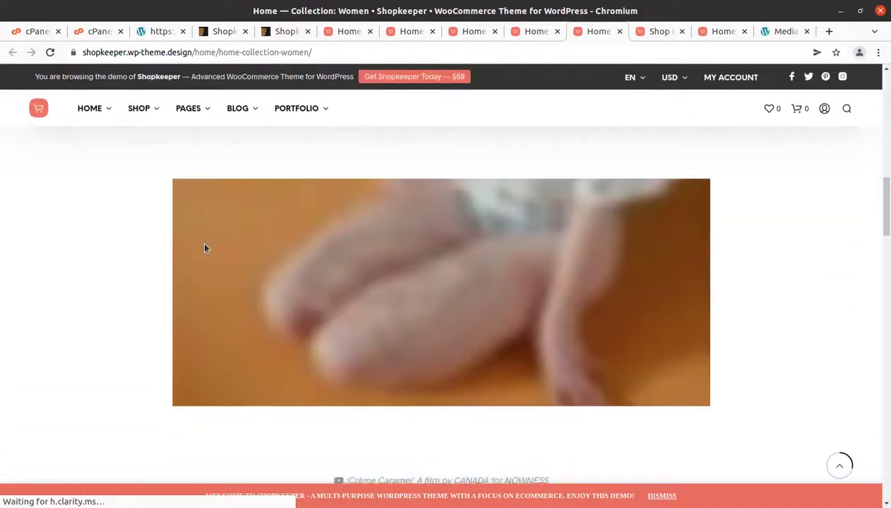
scroll(204, 249, "down", 2)
Step: Close the Collection: Women demo and review the Shop By Category homepage from its summer header and category grid to the footer widgets
left_click(619, 31)
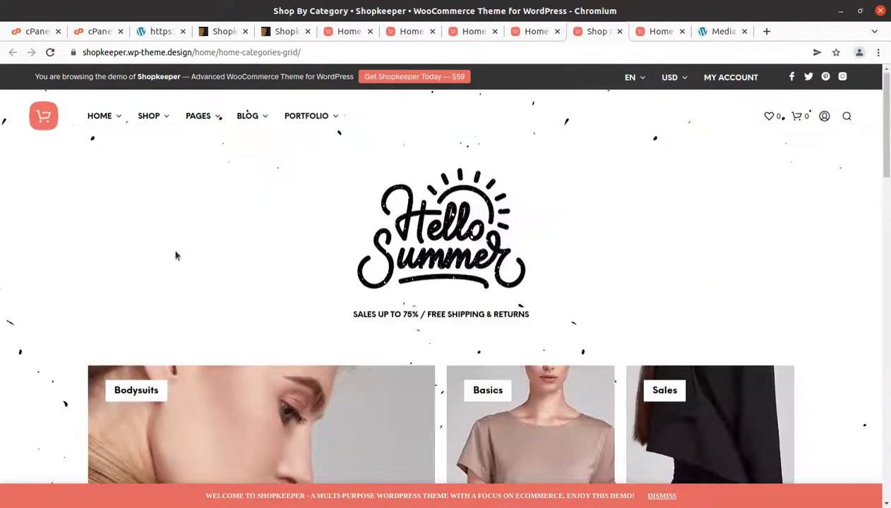
scroll(180, 249, "down", 2)
scroll(179, 248, "up", 2)
scroll(180, 247, "down", 3)
scroll(183, 256, "down", 10)
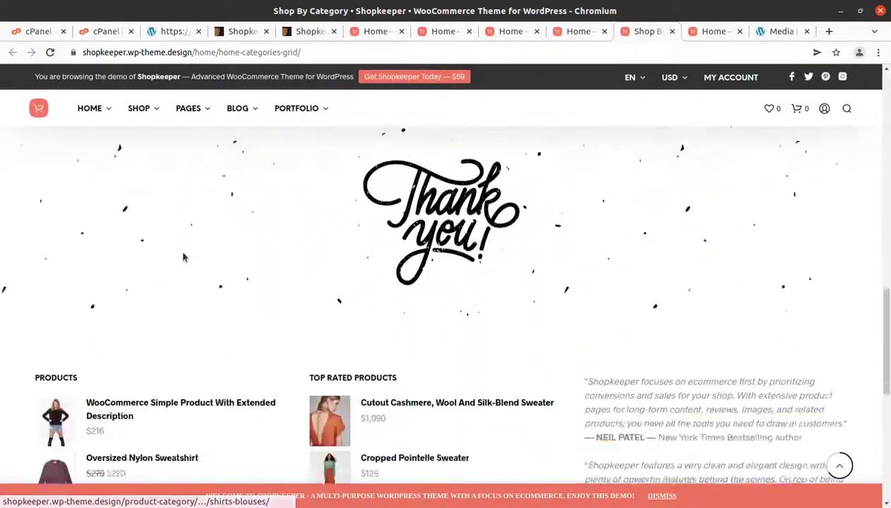
scroll(188, 253, "down", 4)
Step: Close the Shop By Category demo and examine the Collections / Parallax homepage's banners and the demo's list of landing pages
left_click(670, 33)
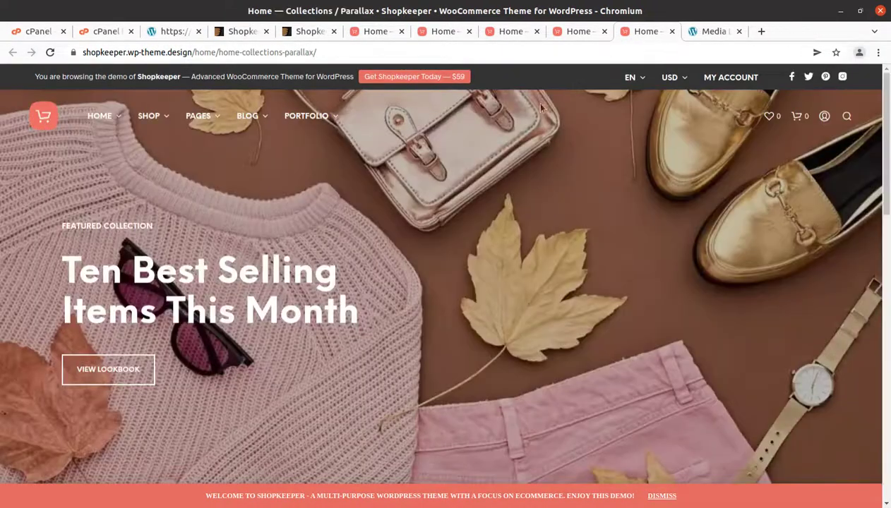
scroll(255, 308, "down", 3)
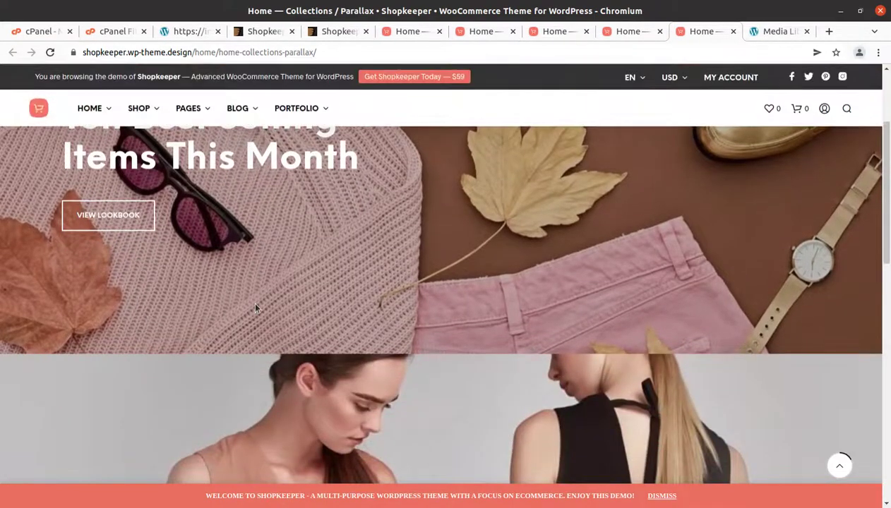
scroll(255, 308, "down", 5)
scroll(255, 308, "down", 5)
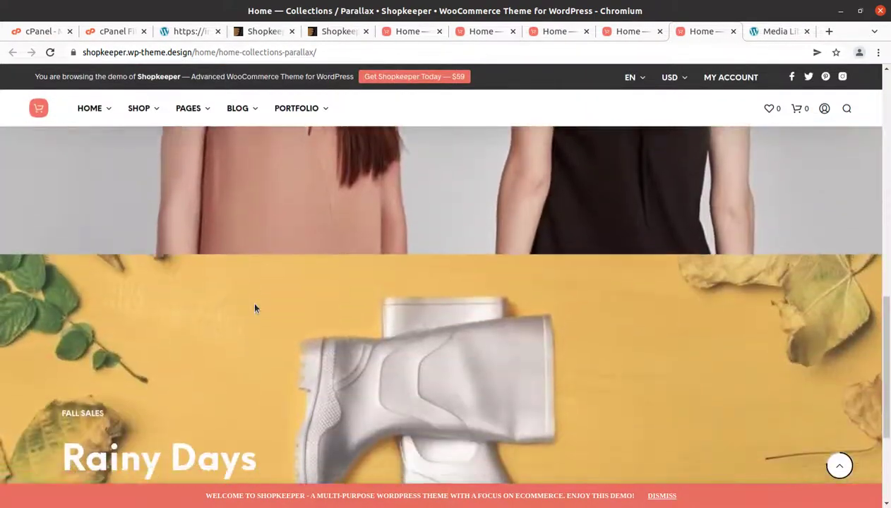
scroll(465, 233, "up", 10)
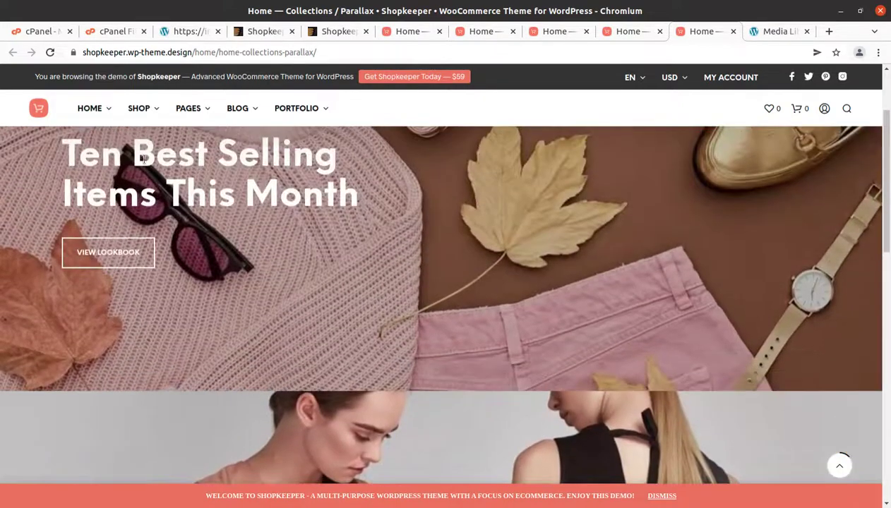
mouse_move(91, 110)
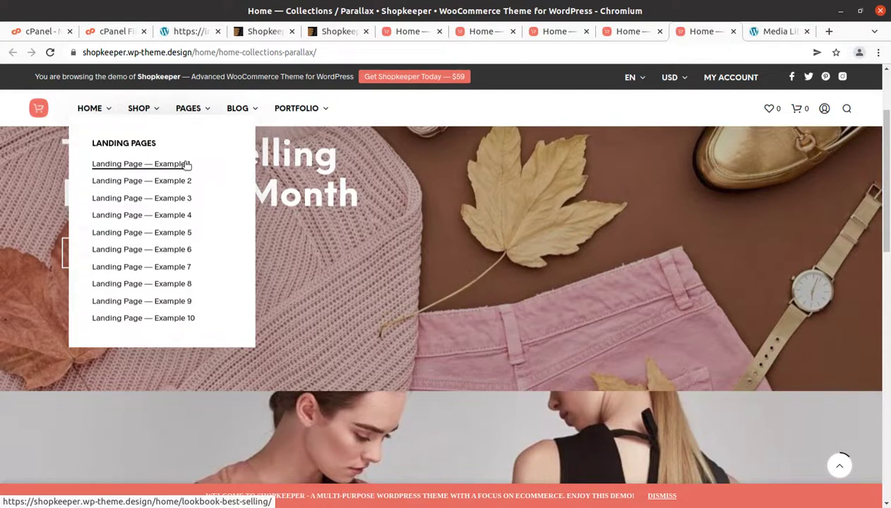
Step: Check the progress of the Demo Content Import in the theme setup wizard
left_click(197, 36)
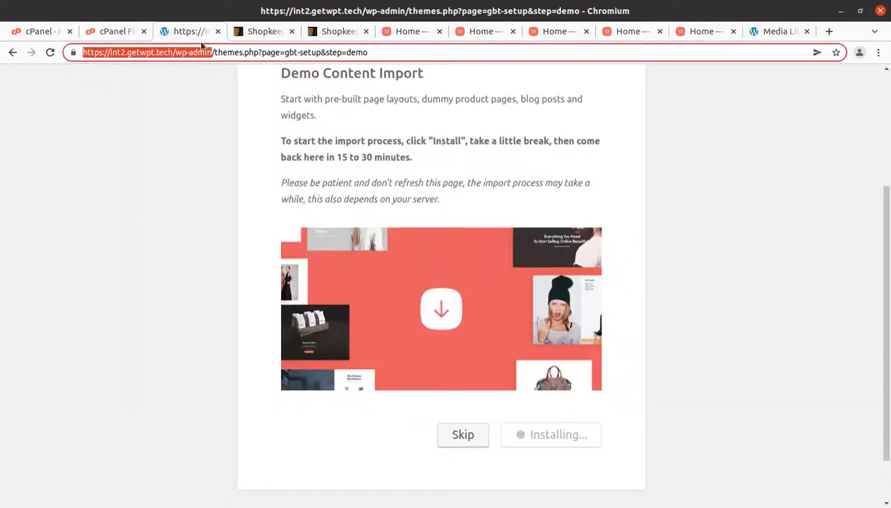
scroll(424, 332, "up", 5)
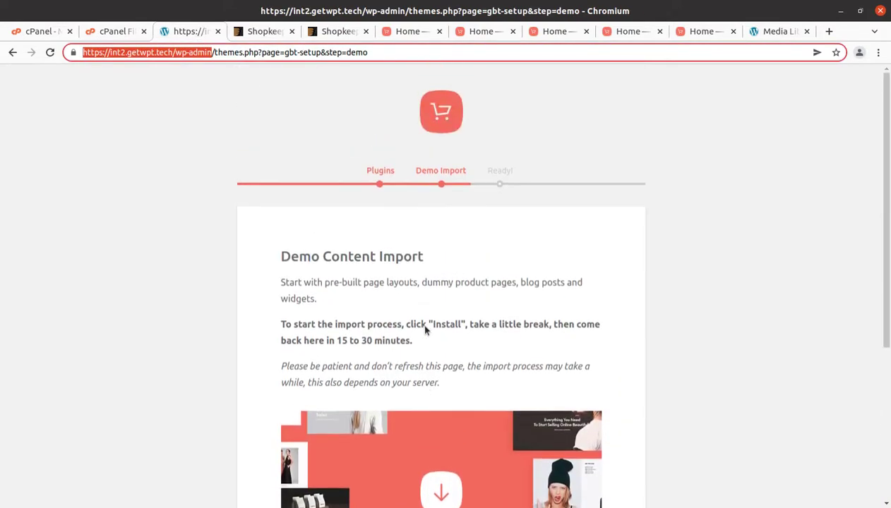
scroll(424, 332, "down", 3)
scroll(424, 331, "down", 3)
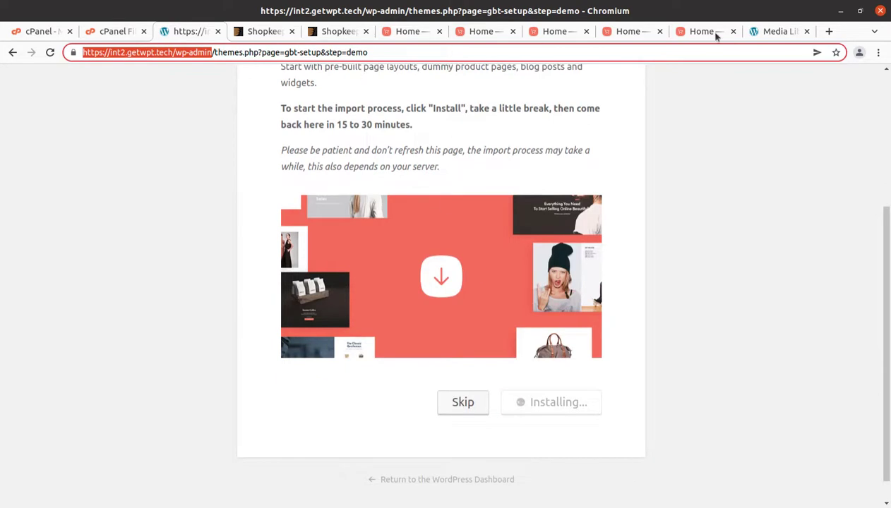
Step: Reload the WordPress Media Library and check the demo images imported so far
left_click(761, 33)
left_click(51, 53)
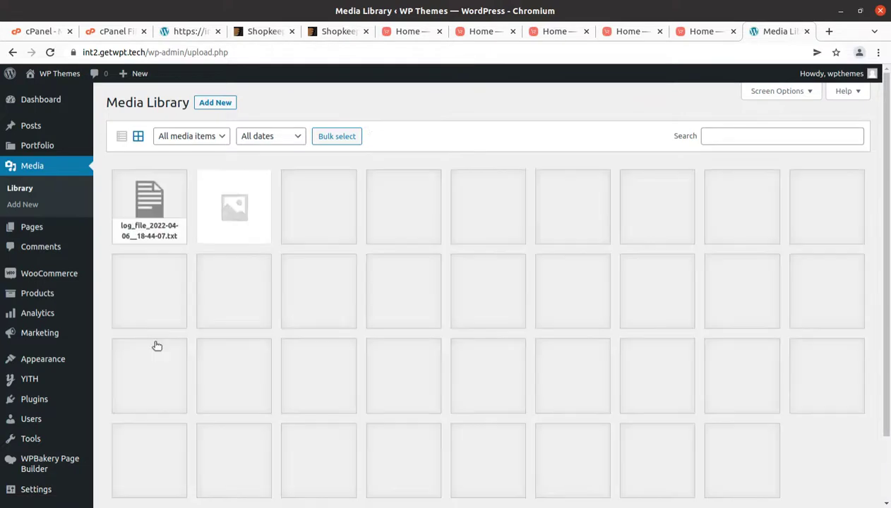
scroll(286, 360, "down", 2)
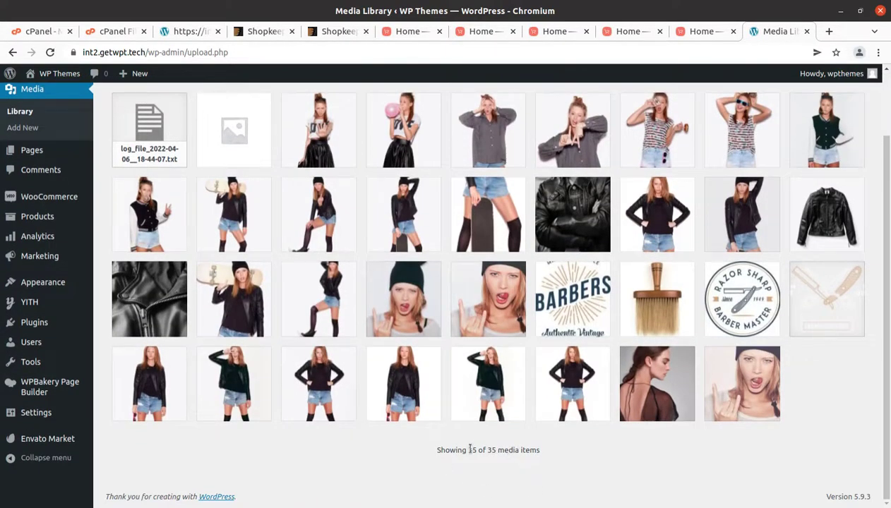
scroll(480, 451, "up", 2)
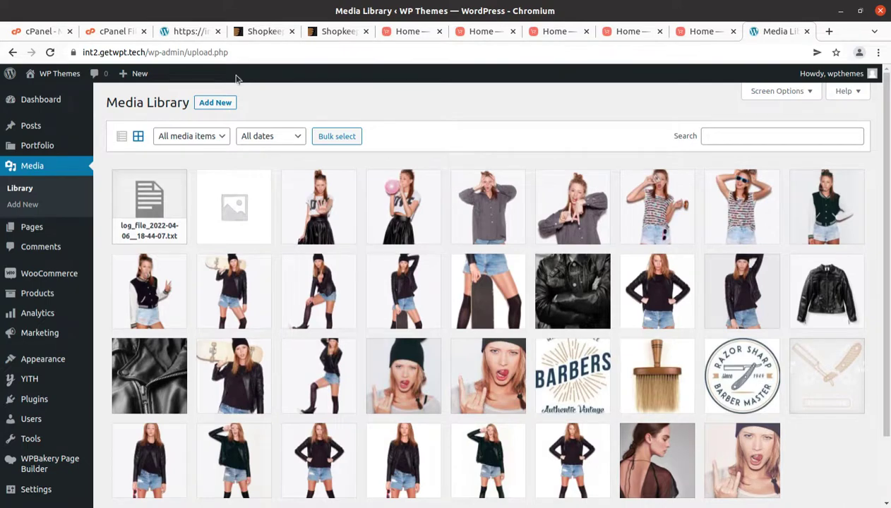
Step: Return to the setup wizard's final page and view the finished site in a new browser tab
left_click(190, 32)
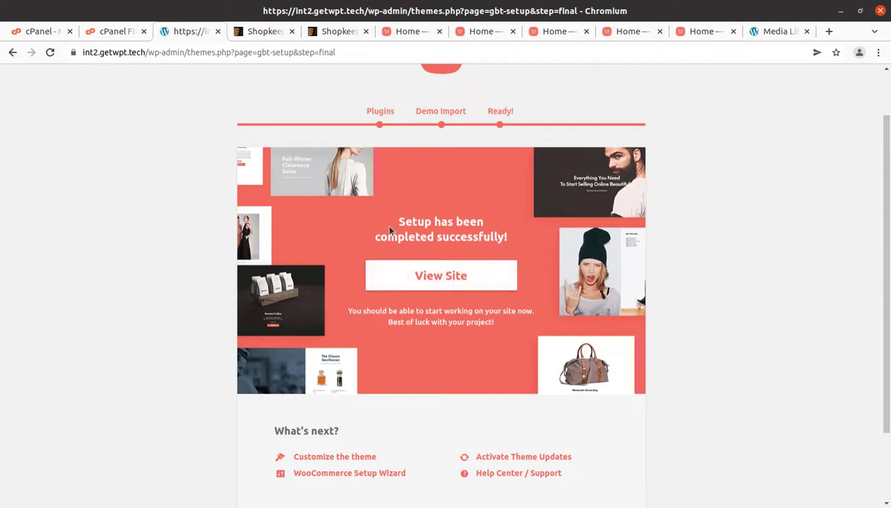
left_click_drag(398, 220, 428, 236)
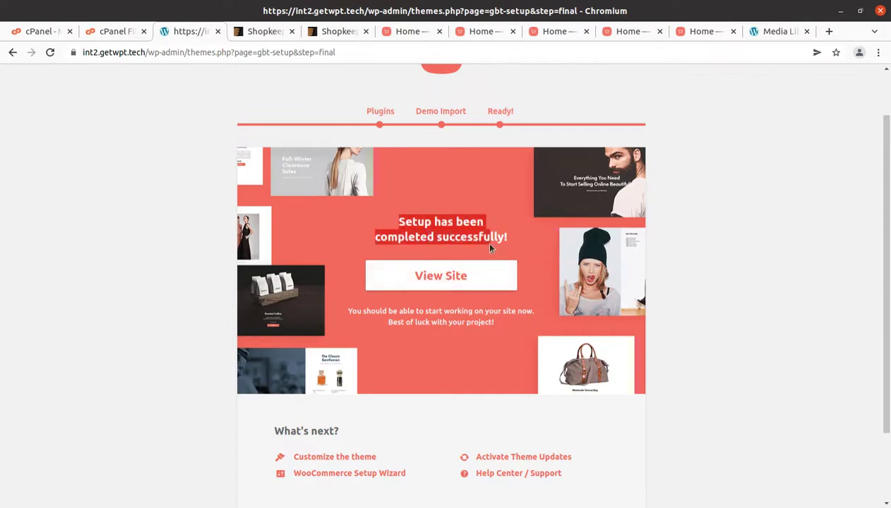
middle_click(439, 281)
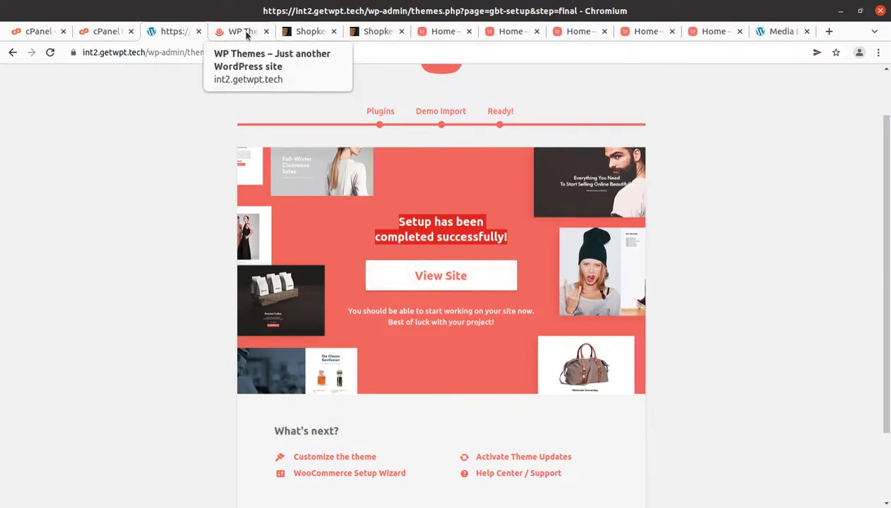
left_click(247, 33)
Step: Open the V1 — Classic eCommerce 1 frontpage layout on the newly installed site
mouse_move(240, 111)
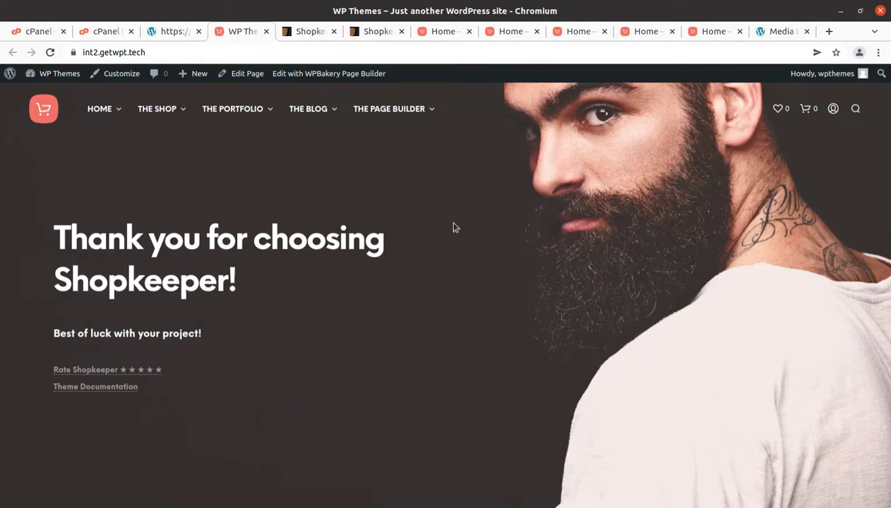
left_click(164, 252)
mouse_move(117, 111)
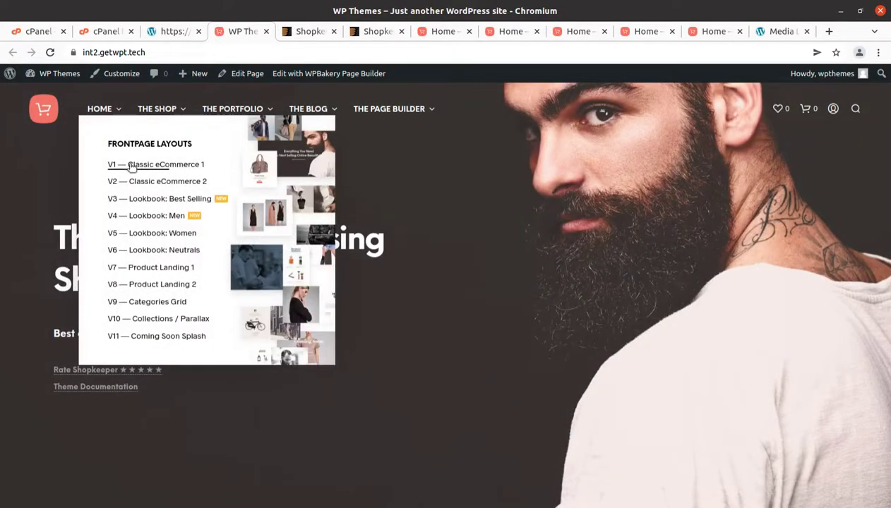
left_click(131, 166)
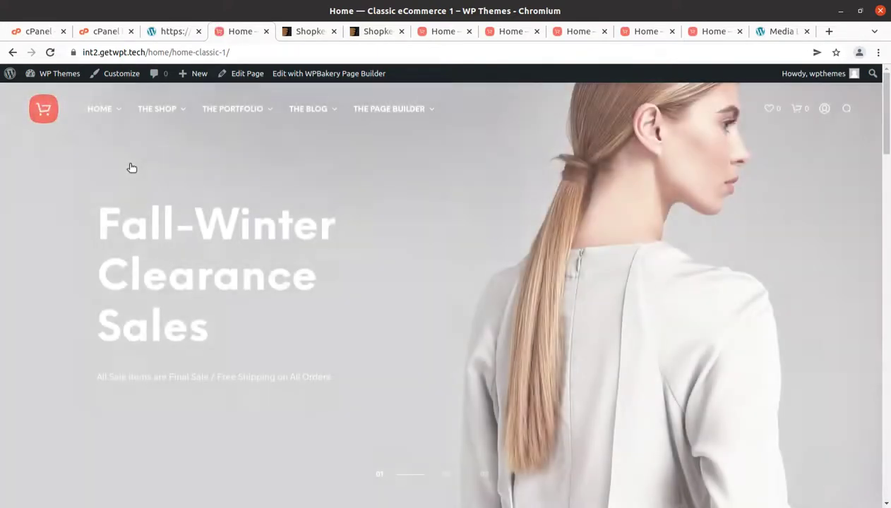
Step: Review the installed Classic eCommerce 1 page from its recent products to the footer, and check the site's list of shop pages
scroll(375, 242, "down", 8)
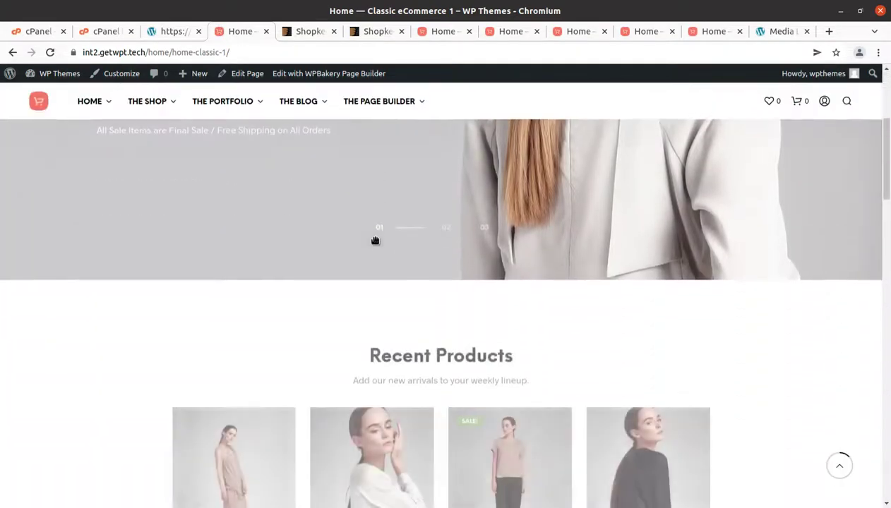
scroll(360, 273, "down", 8)
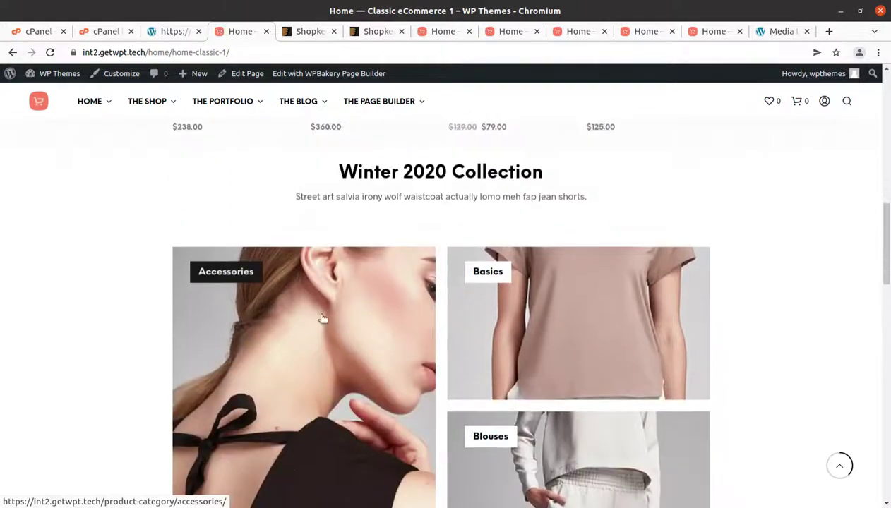
scroll(332, 321, "down", 10)
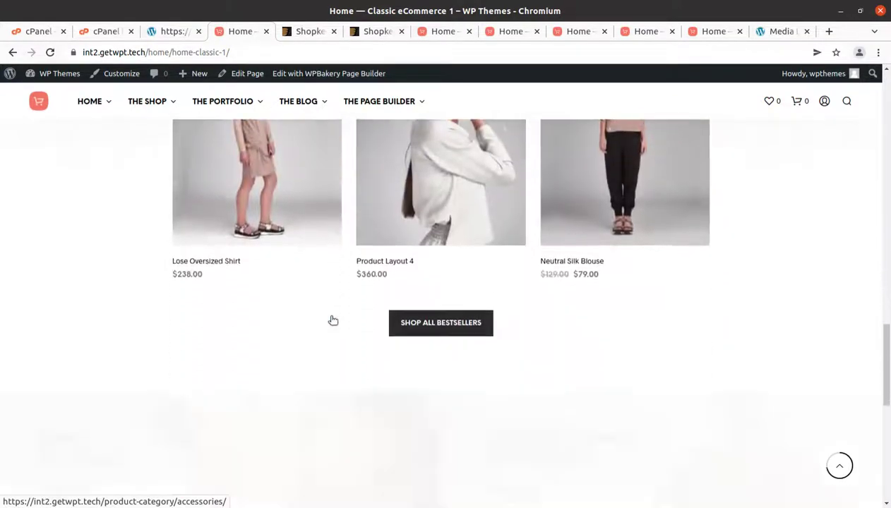
scroll(331, 319, "down", 4)
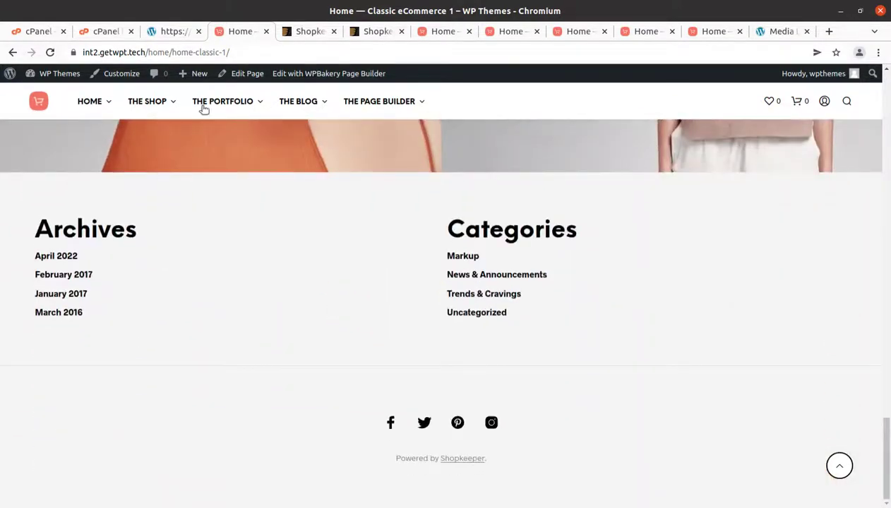
mouse_move(159, 99)
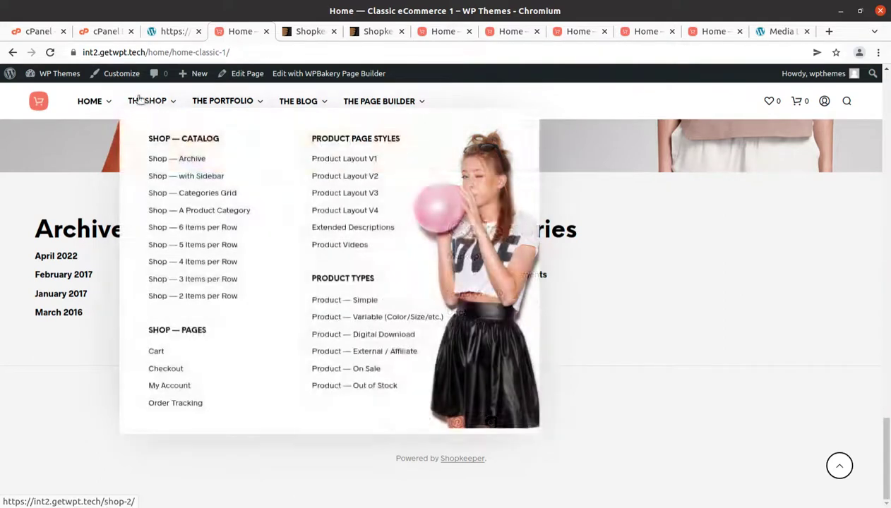
Step: Open the V2 — Classic eCommerce 2 frontpage layout on the installed site and review its category banners
mouse_move(105, 103)
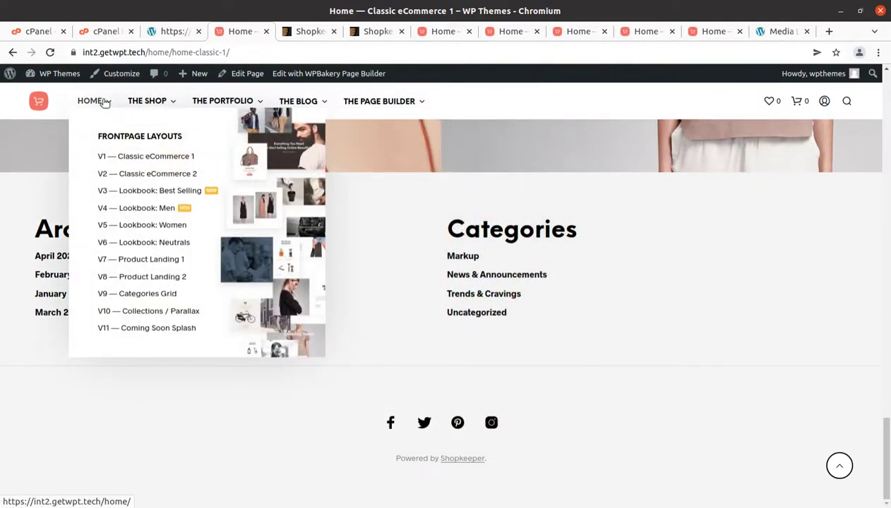
left_click(106, 175)
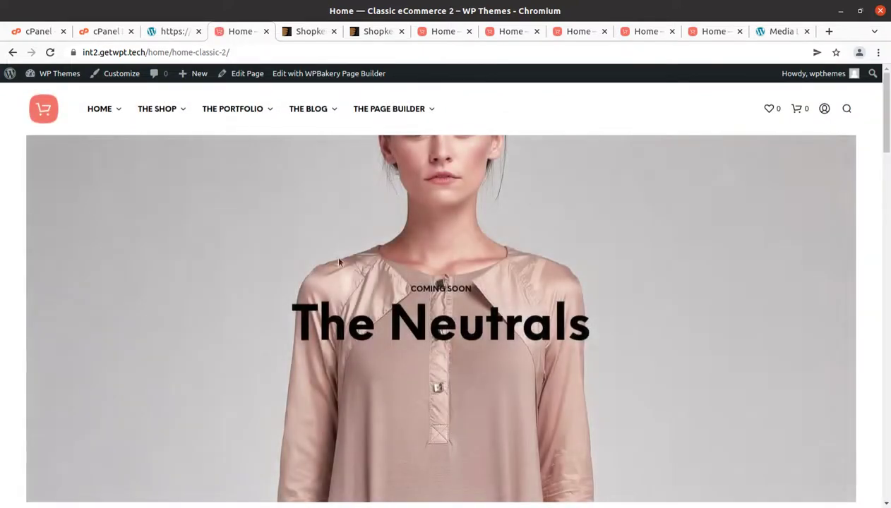
scroll(390, 273, "down", 10)
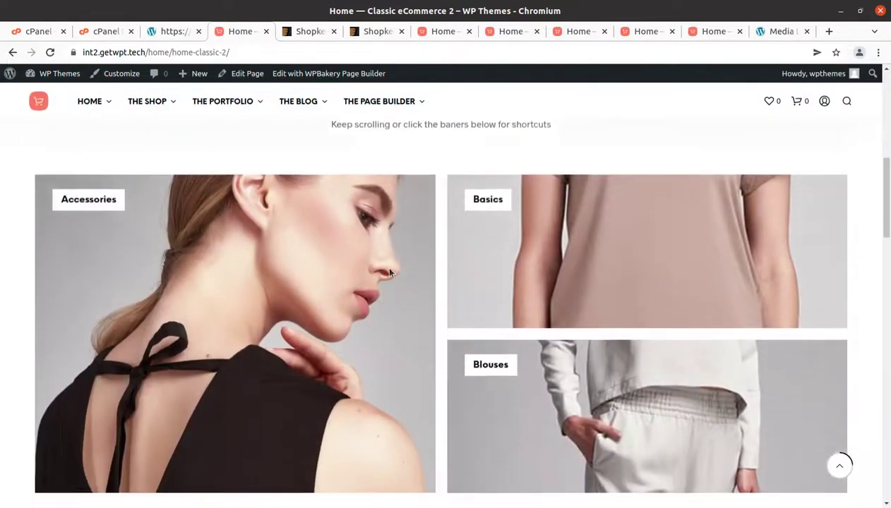
scroll(390, 273, "down", 2)
mouse_move(147, 101)
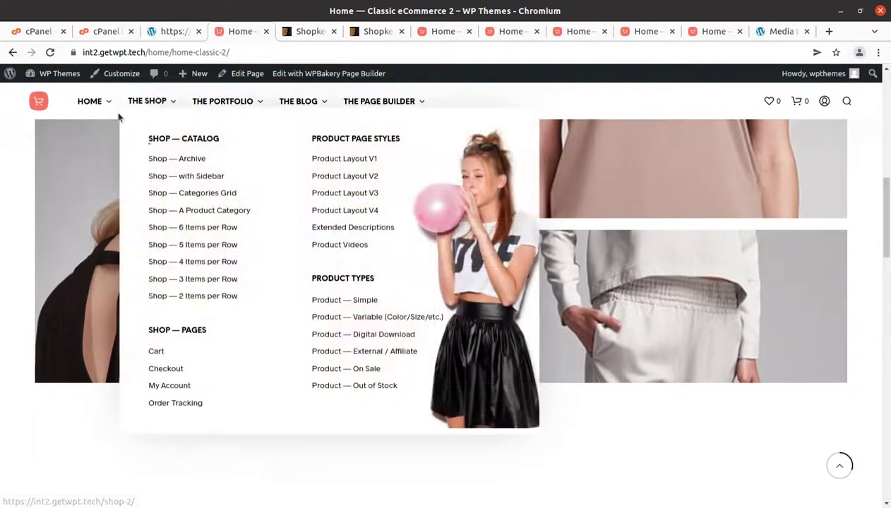
Step: Open the V8 — Product Landing 2 frontpage layout and review its video header and product sections
mouse_move(95, 104)
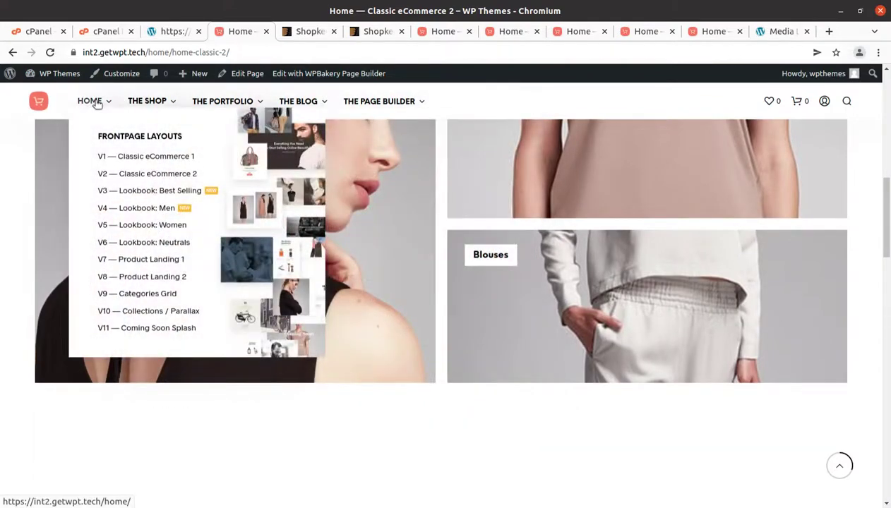
left_click(137, 277)
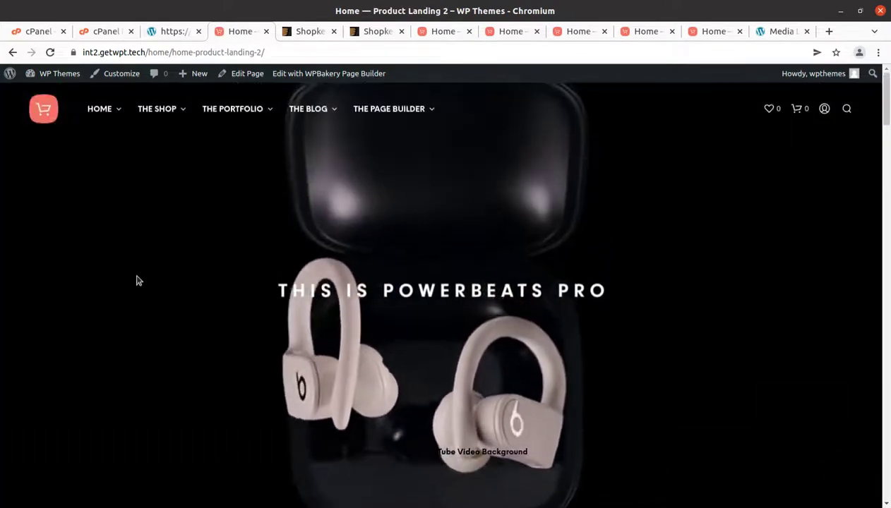
scroll(139, 281, "down", 3)
scroll(138, 281, "down", 10)
scroll(139, 281, "down", 4)
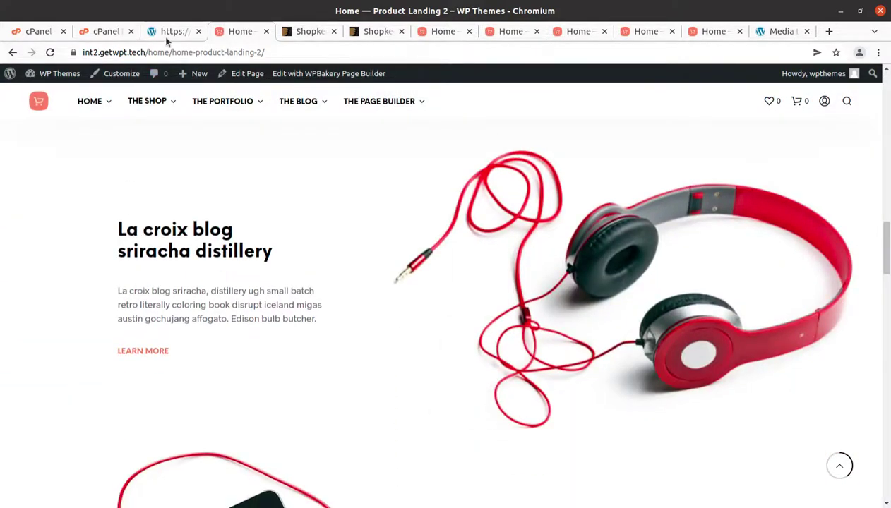
Step: Go back to the setup wizard's final page and return from it to the WordPress Dashboard
left_click(167, 36)
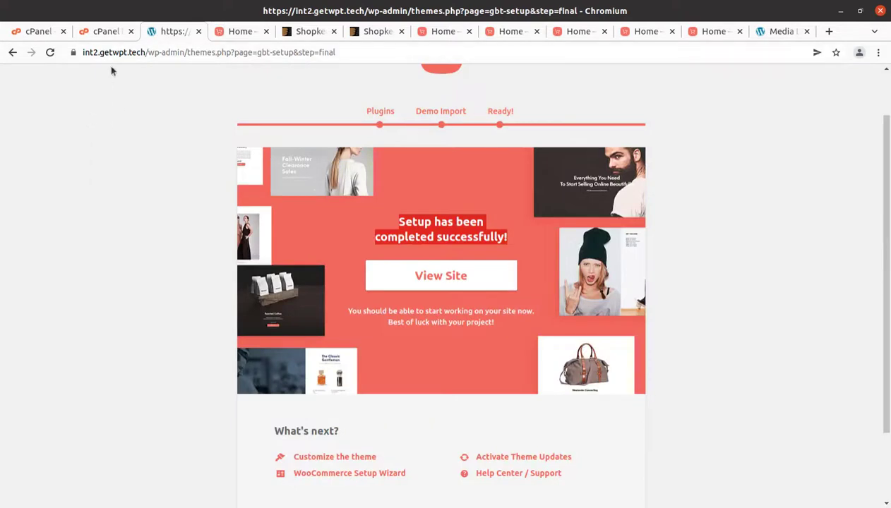
scroll(211, 268, "down", 3)
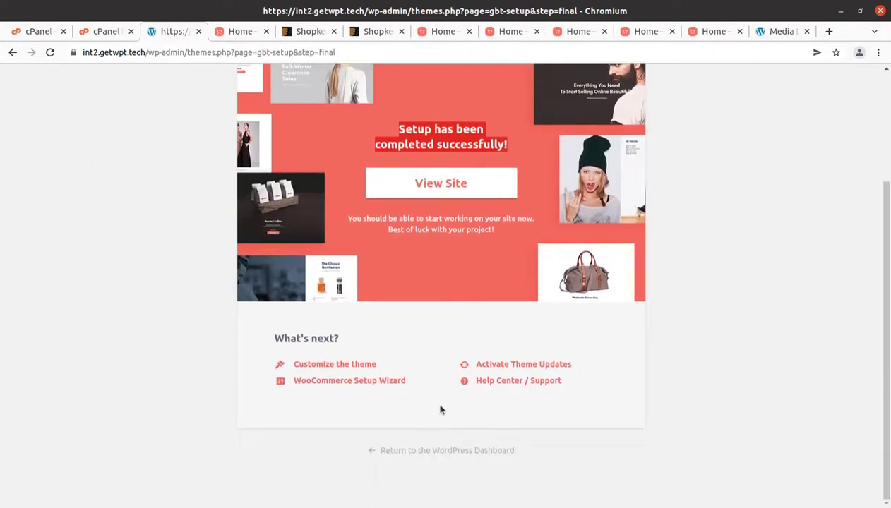
left_click(438, 452)
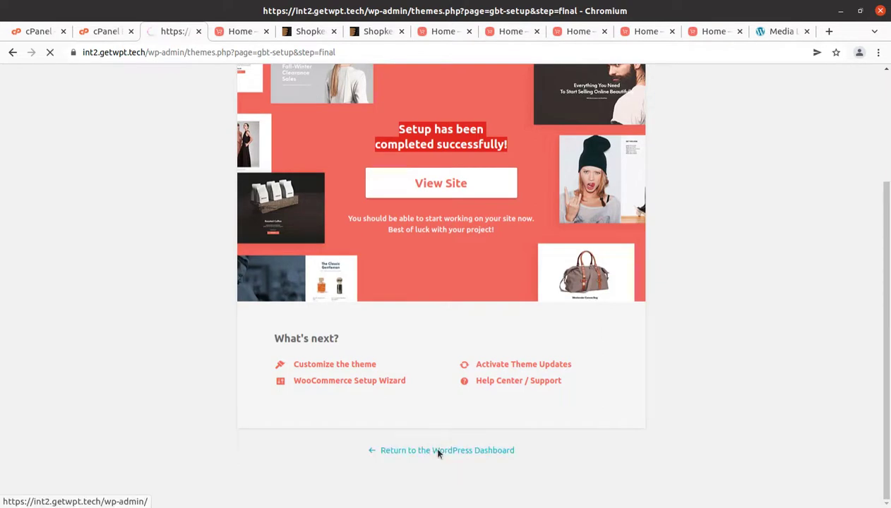
Step: Review the installed Product Landing 2 page again, from its video header down through the headphone sections
left_click(251, 31)
scroll(177, 236, "up", 2)
scroll(177, 237, "up", 1)
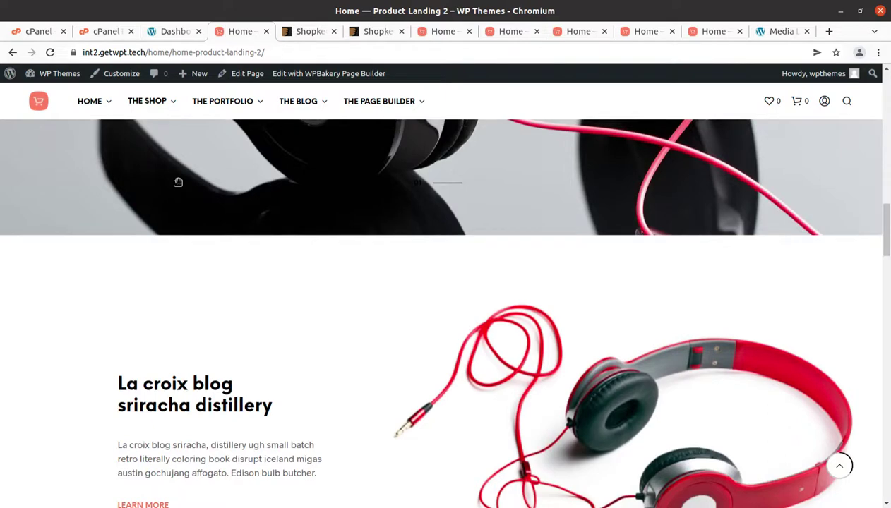
scroll(178, 183, "up", 10)
scroll(178, 184, "up", 5)
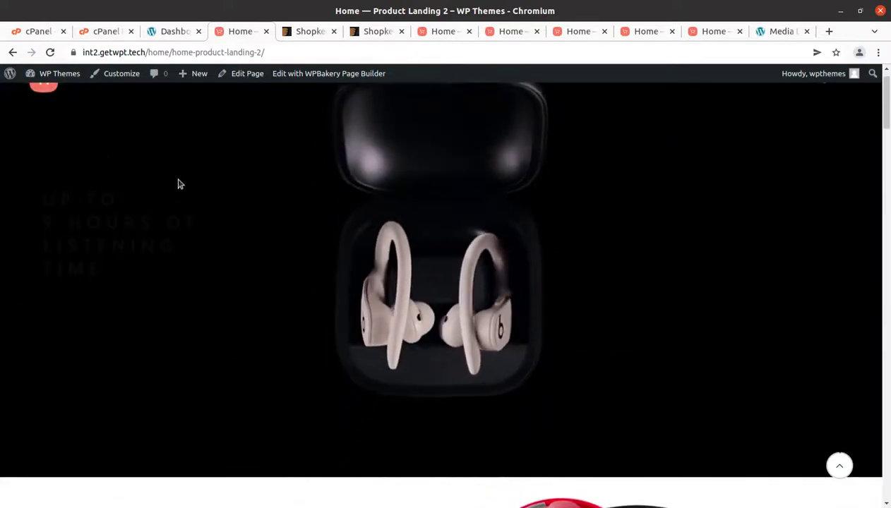
scroll(178, 183, "up", 1)
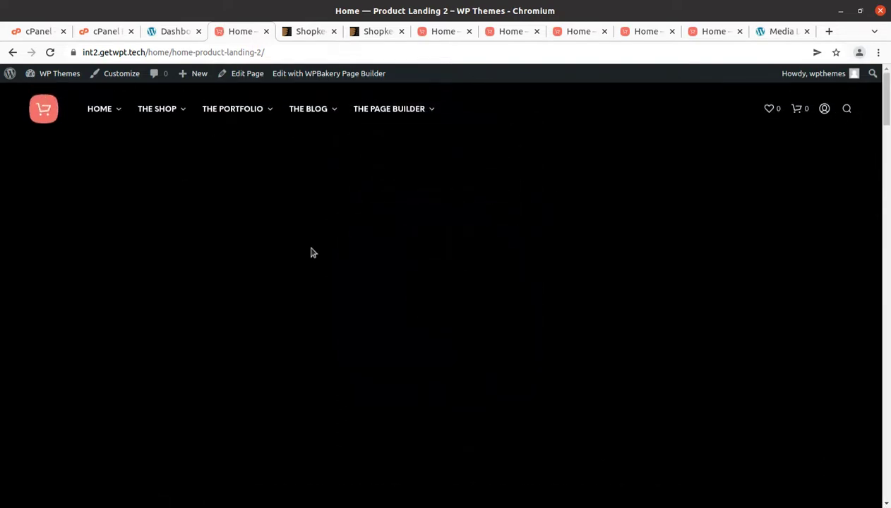
scroll(133, 247, "down", 6)
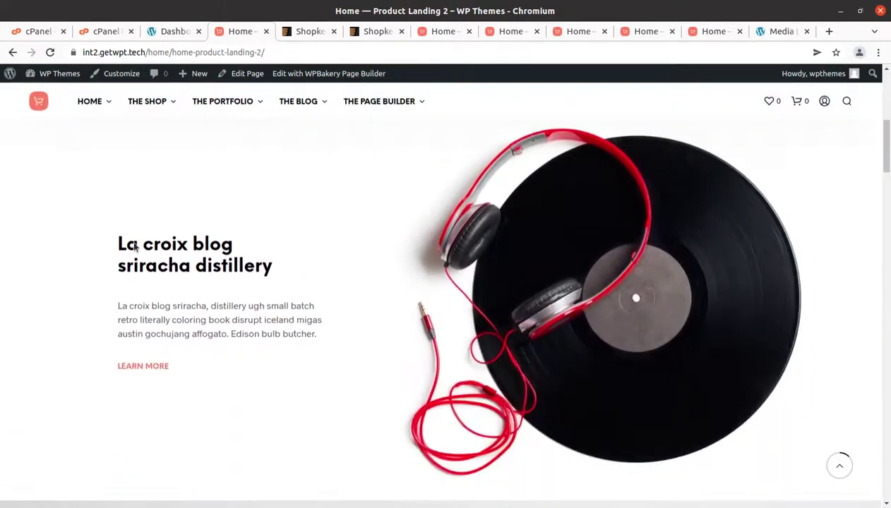
scroll(134, 246, "down", 5)
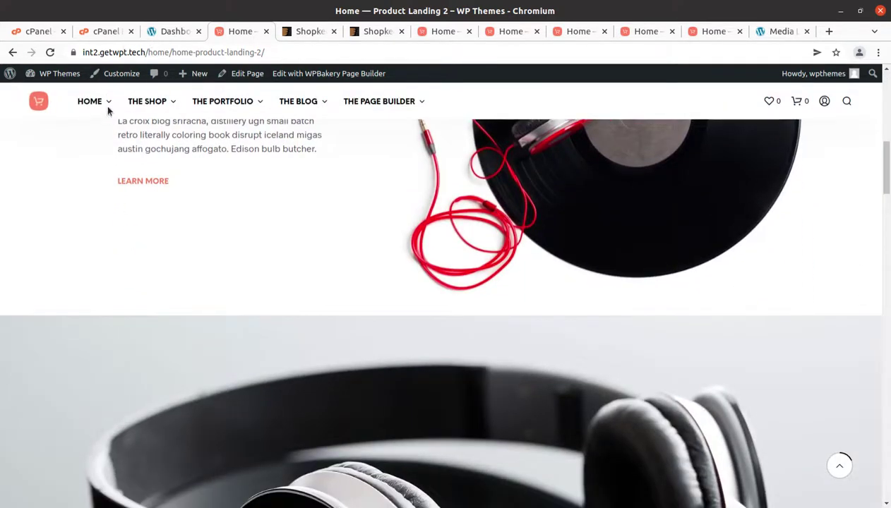
Step: Reload the WordPress Media Library, check how many media items were imported, and close the library
left_click(169, 31)
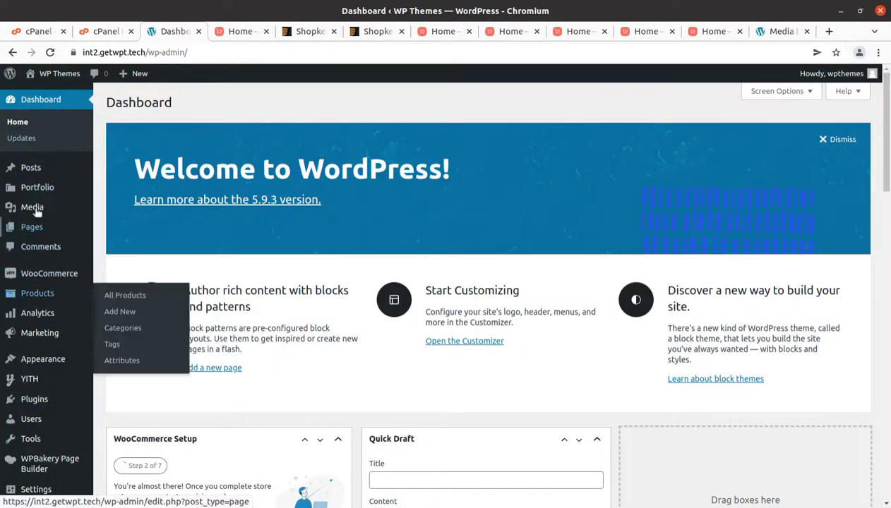
left_click(777, 31)
left_click(49, 52)
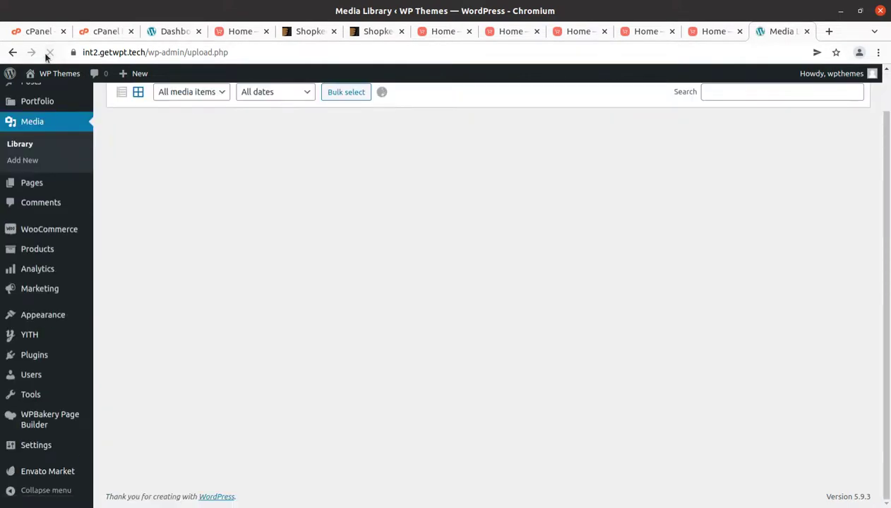
scroll(394, 339, "down", 15)
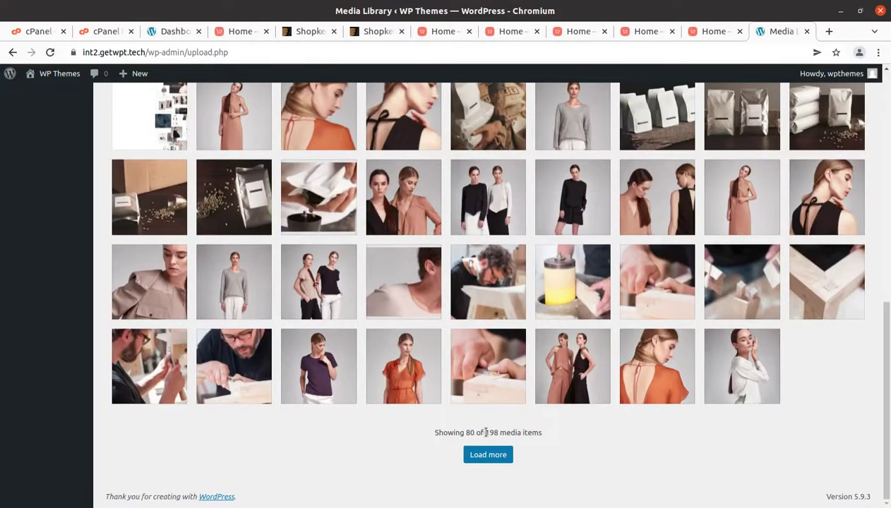
left_click_drag(486, 433, 509, 433)
left_click(809, 31)
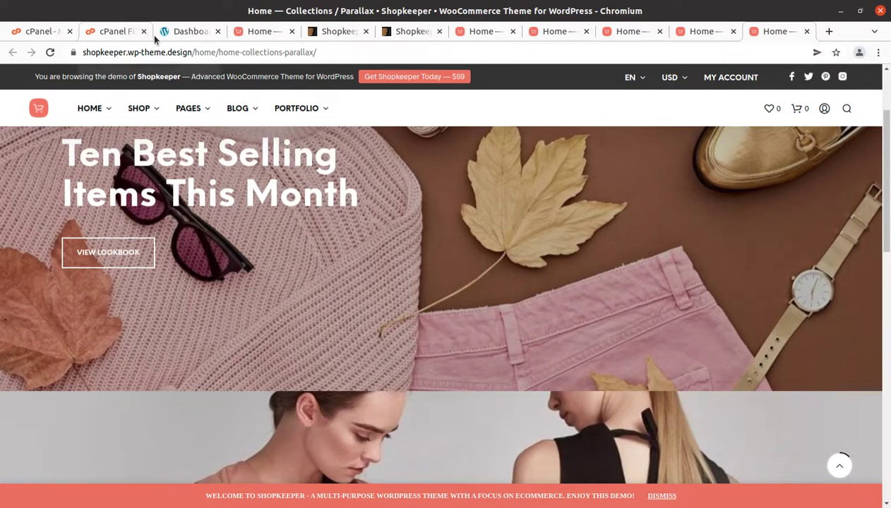
Step: From the WordPress Dashboard, open the list of all pages in a new browser tab
left_click(183, 32)
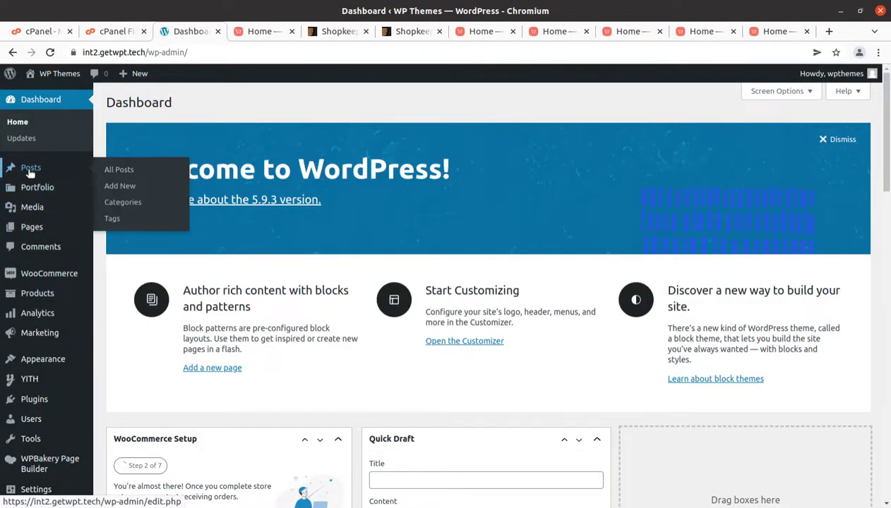
mouse_move(33, 207)
mouse_move(79, 227)
middle_click(124, 228)
left_click(293, 35)
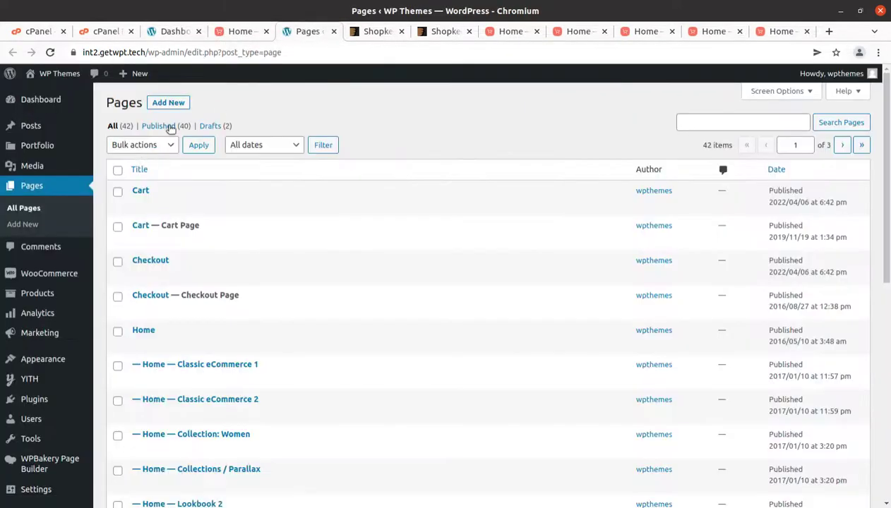
Step: Look through the first two screens of imported pages, and close the page list
scroll(198, 205, "down", 5)
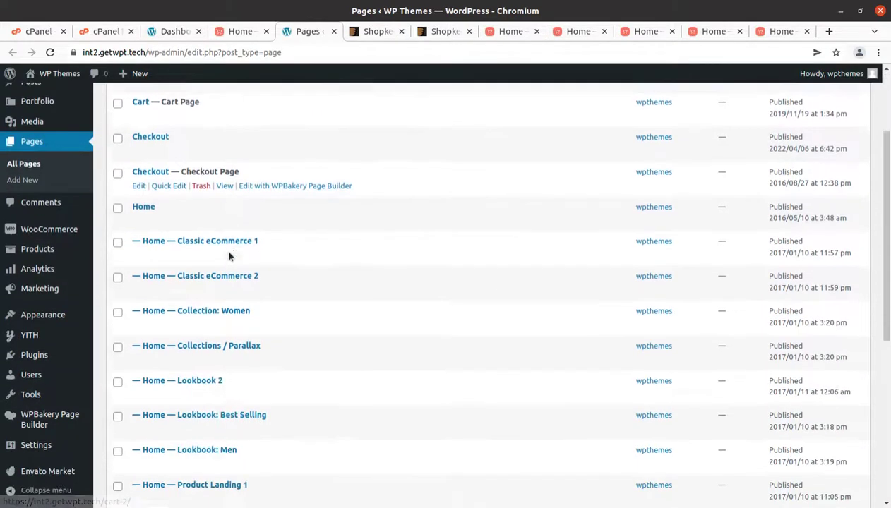
scroll(206, 233, "down", 2)
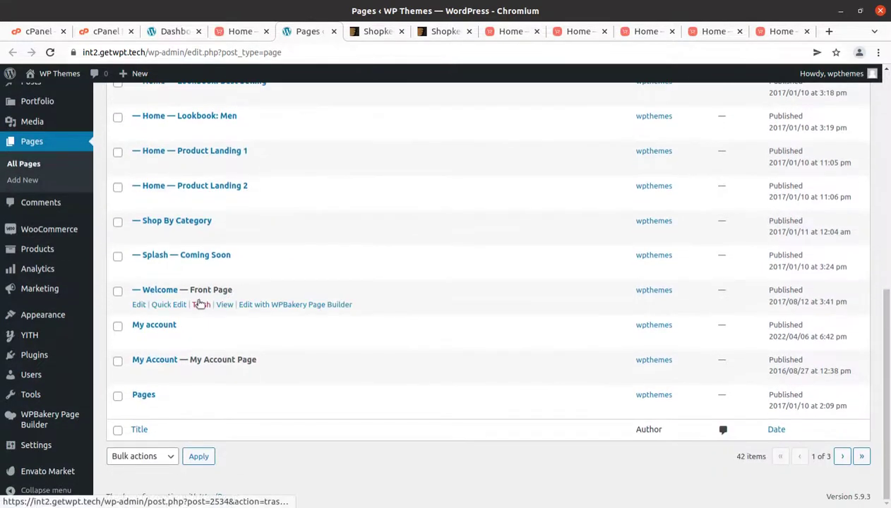
left_click(841, 457)
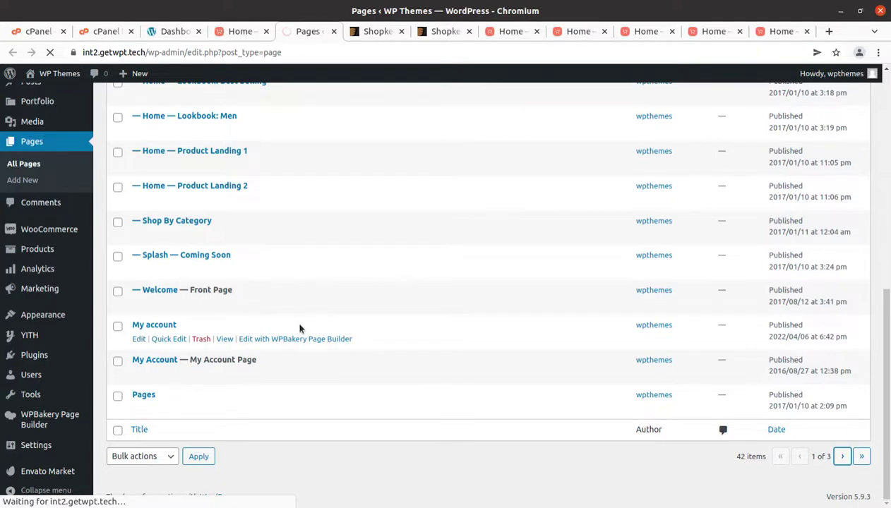
scroll(269, 284, "down", 1)
scroll(268, 284, "down", 6)
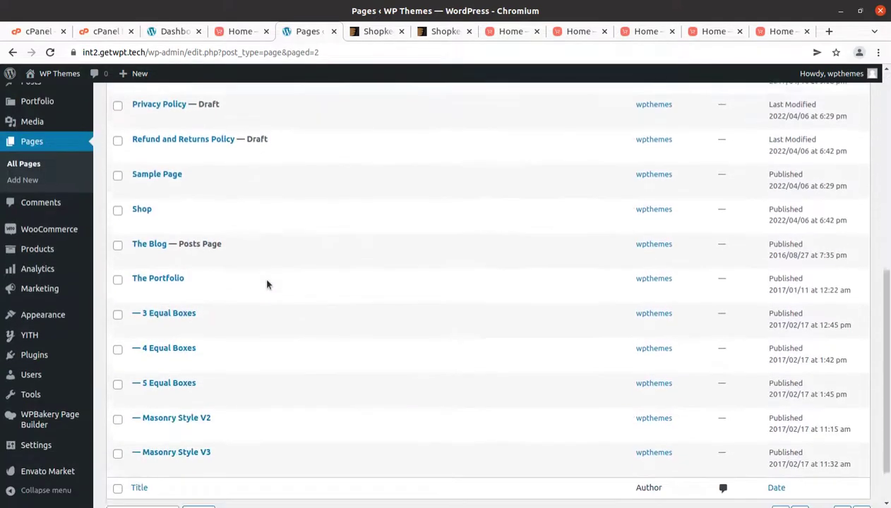
left_click(334, 31)
Step: Return to the WordPress Dashboard and open the theme Customizer
left_click(189, 31)
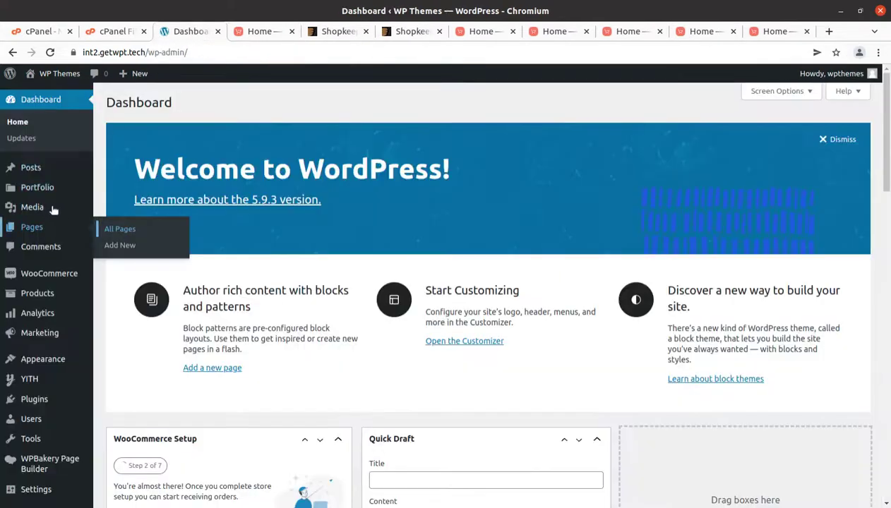
scroll(43, 324, "down", 3)
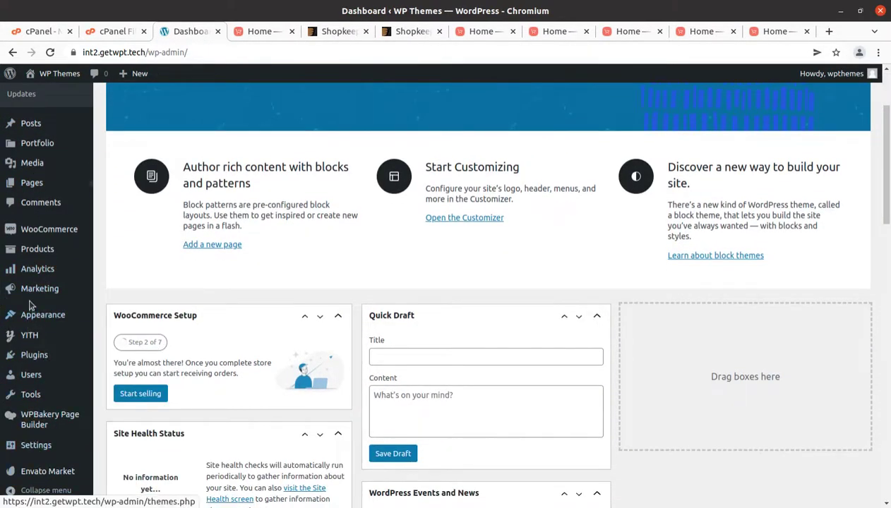
mouse_move(30, 186)
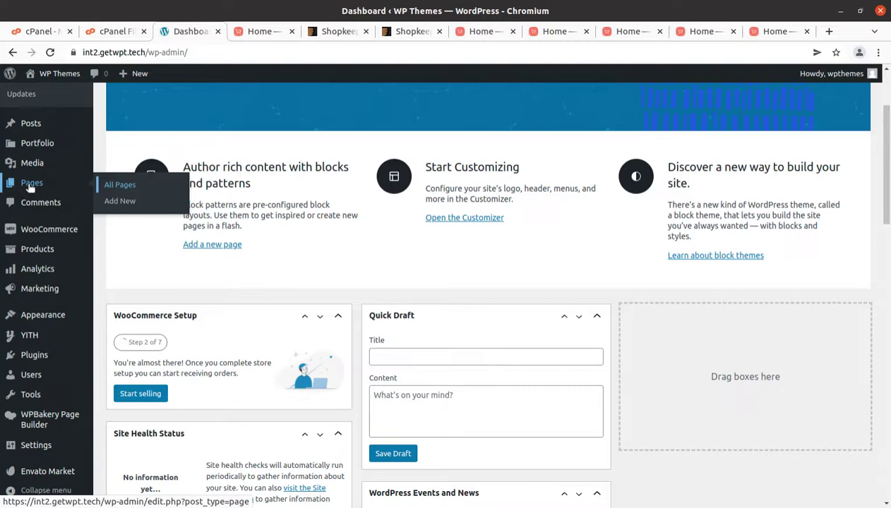
mouse_move(54, 313)
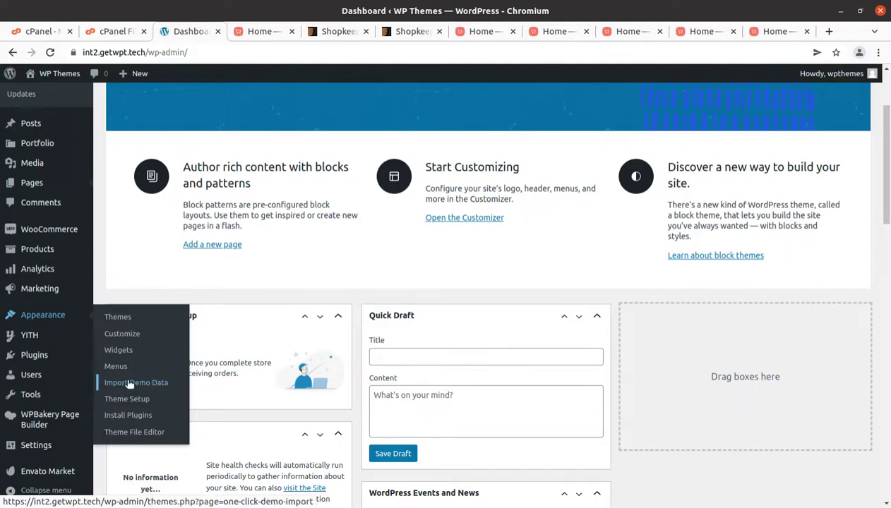
left_click(123, 337)
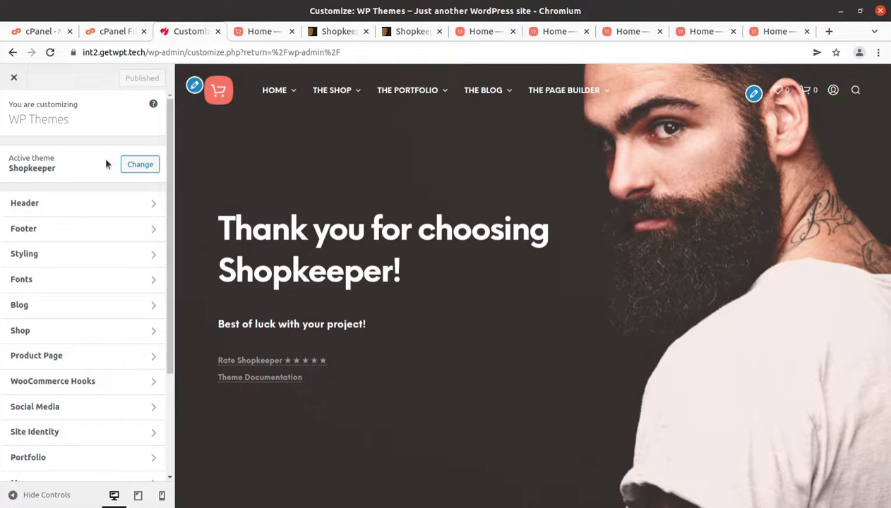
Step: Examine the Customizer's Header section with its Logo settings, and open the Footer settings
left_click(61, 209)
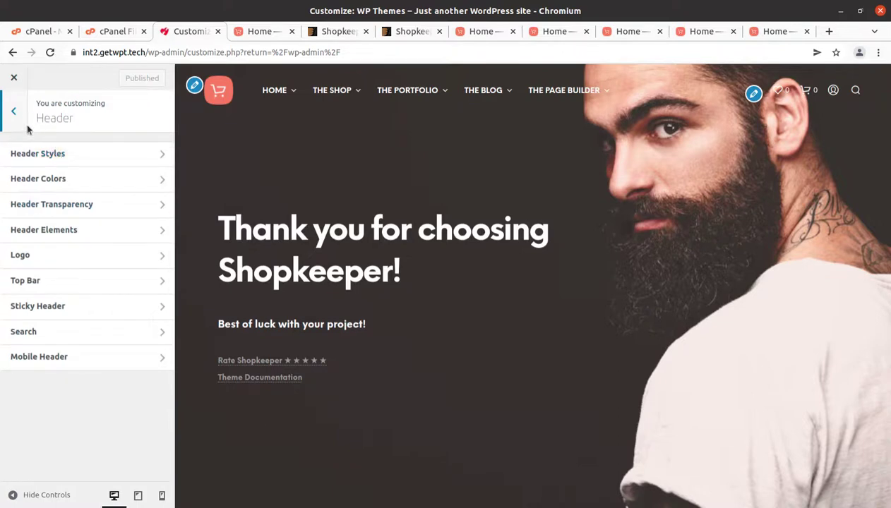
left_click(50, 255)
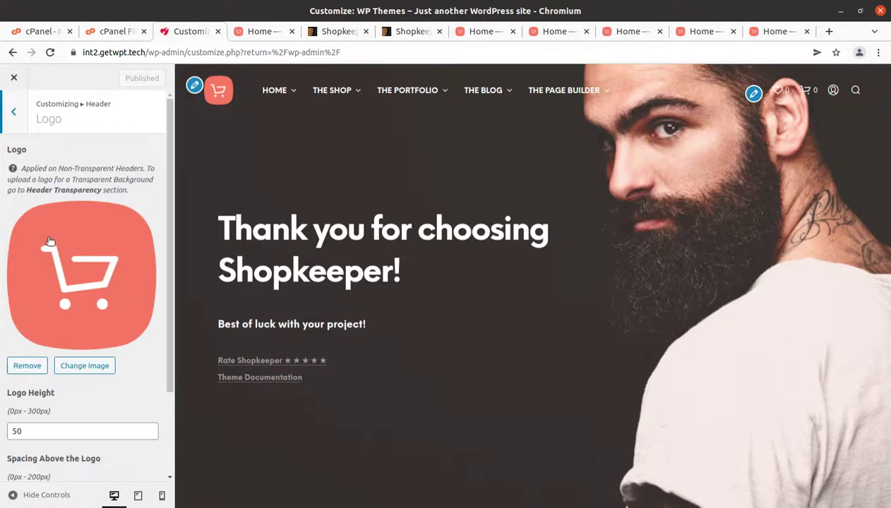
left_click(10, 111)
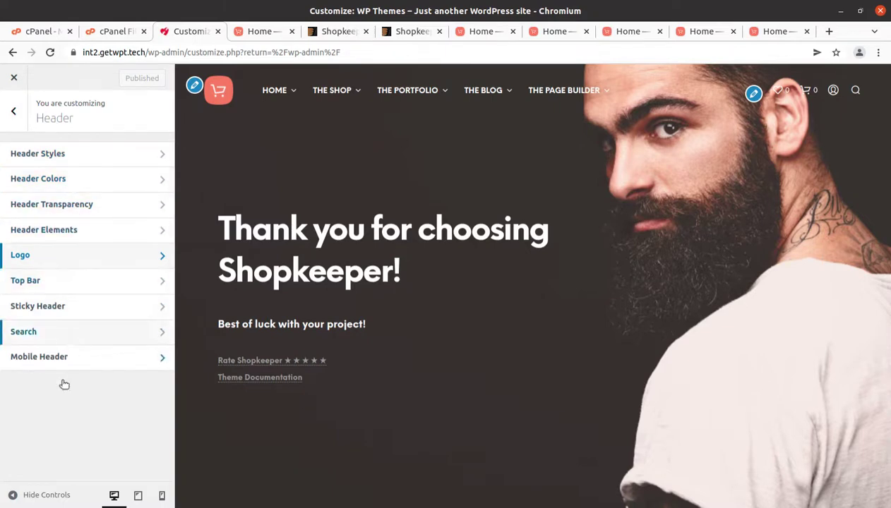
left_click(18, 109)
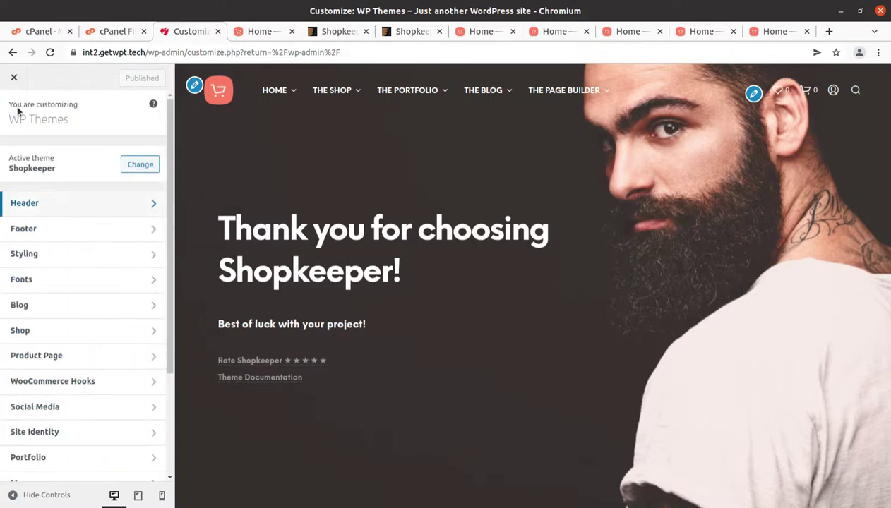
left_click(65, 228)
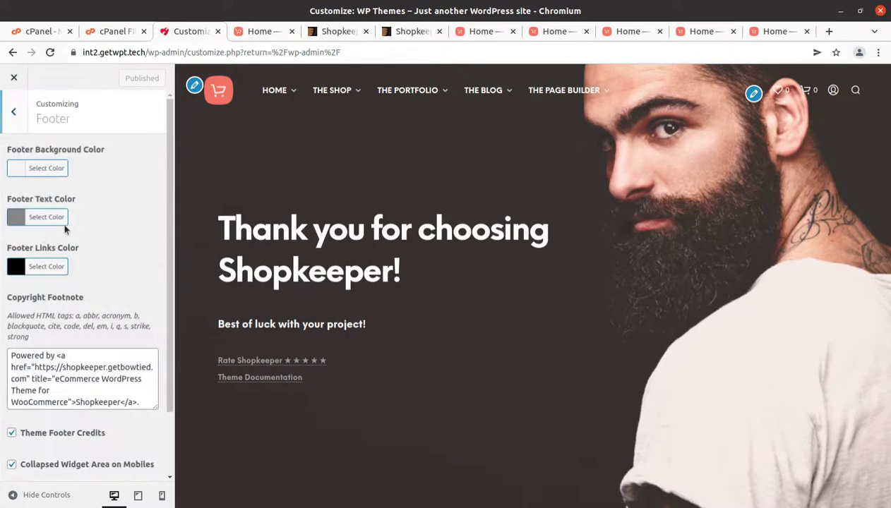
Step: Return from the Footer settings to the Customizer's main section list, look through it, and close the Customizer
left_click(14, 114)
scroll(59, 280, "down", 3)
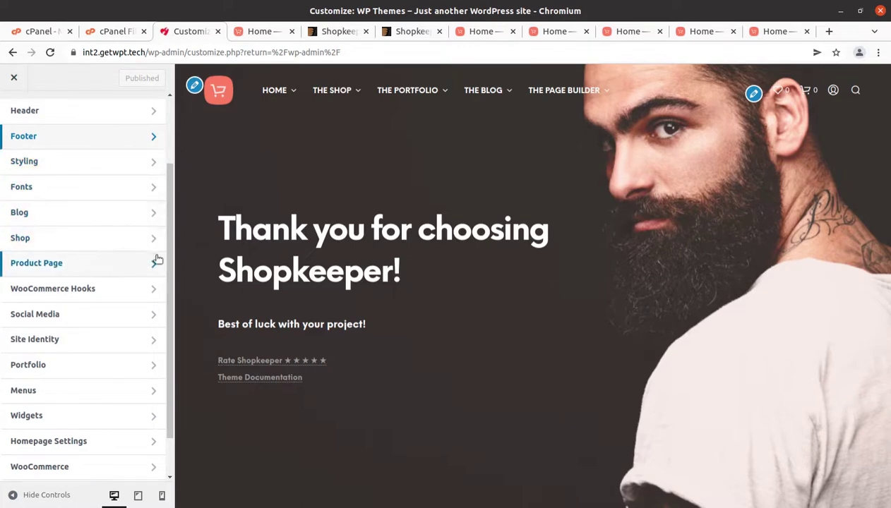
scroll(72, 344, "down", 2)
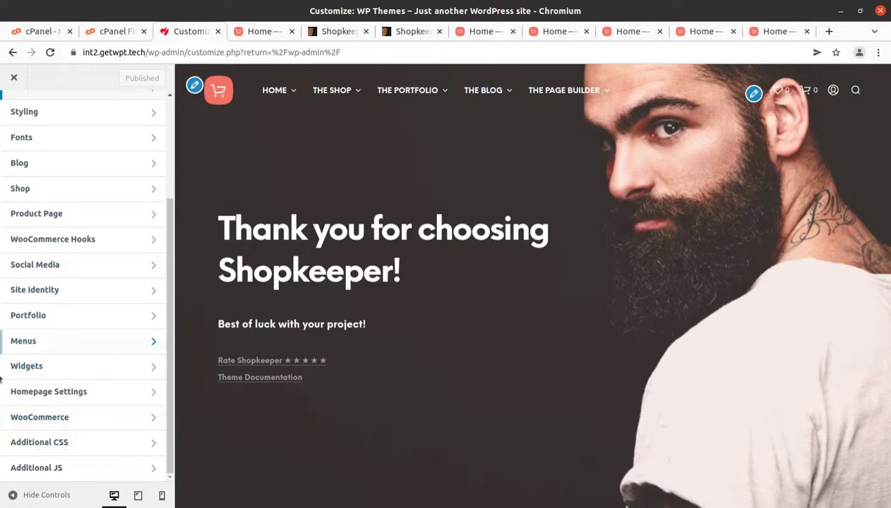
scroll(40, 151, "up", 5)
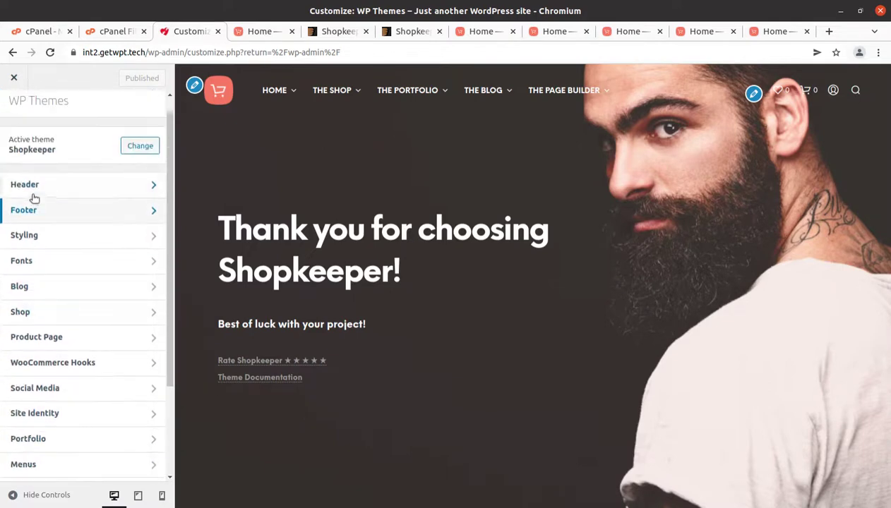
left_click(13, 77)
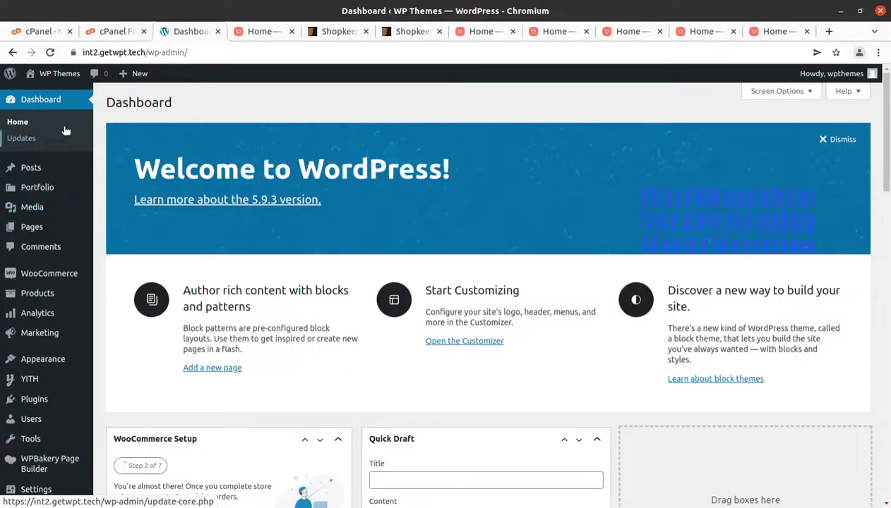
Step: Open the site's homepage in a new browser tab and load it in the WPBakery Page Builder
mouse_move(56, 74)
middle_click(51, 92)
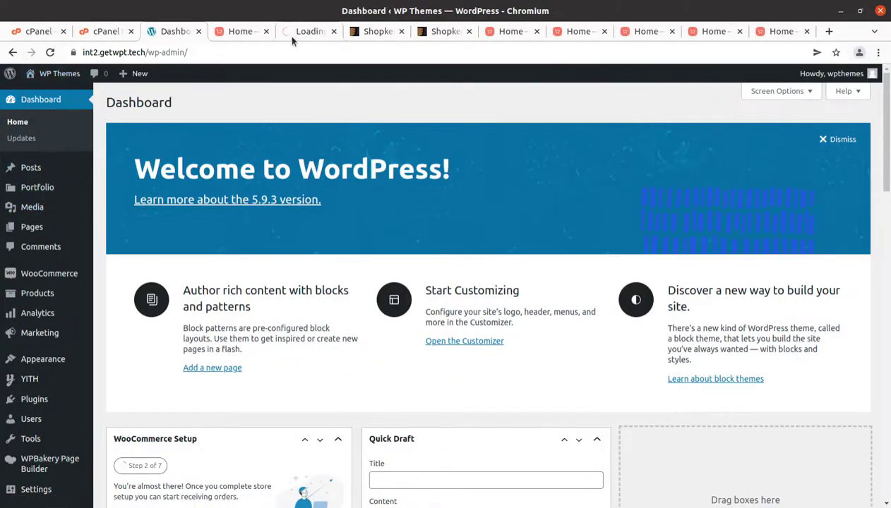
left_click(304, 33)
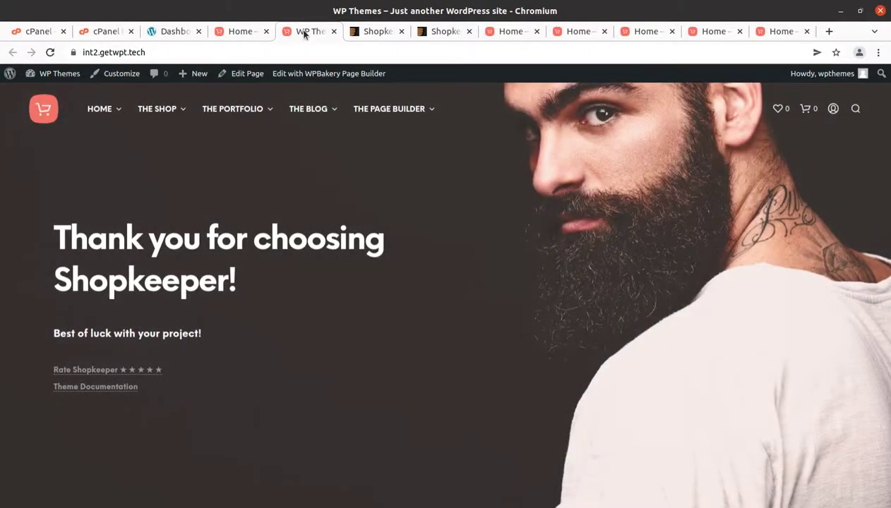
left_click(297, 76)
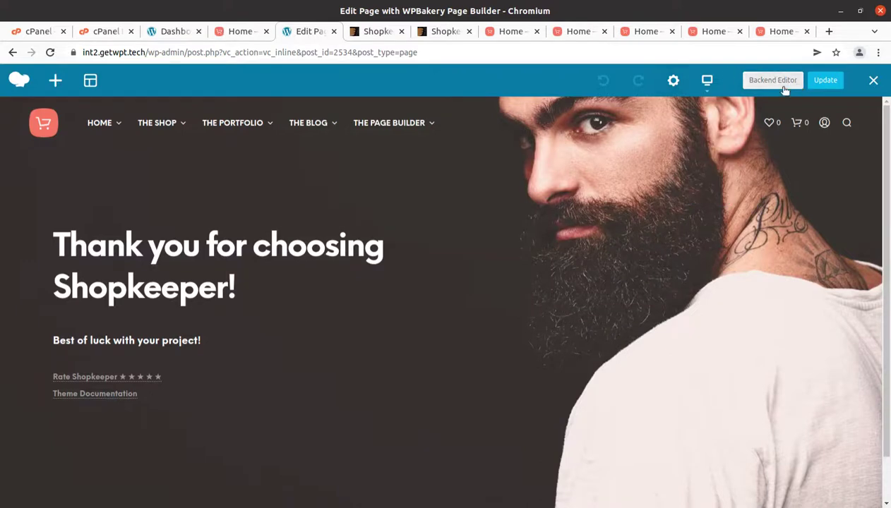
Step: Inspect the homepage heading's Text Block settings in HTML and visual mode, and close them and the builder's browser tab without saving
scroll(417, 166, "down", 1)
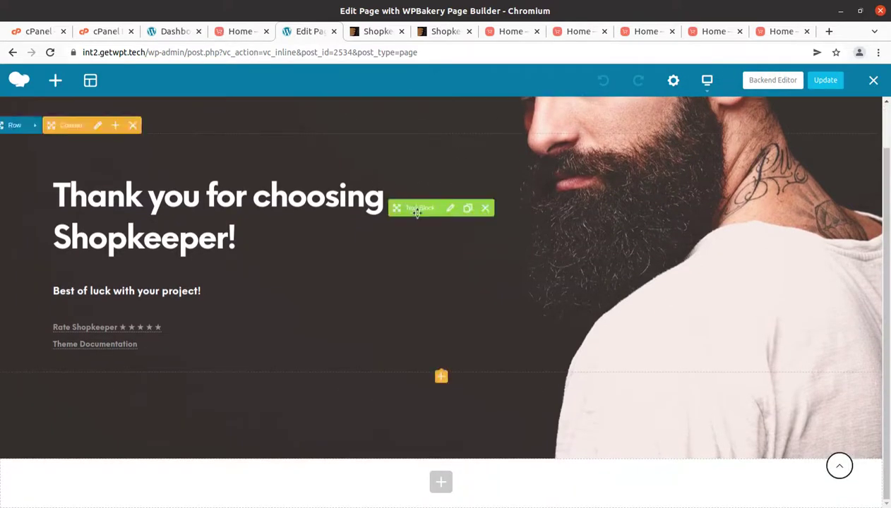
left_click(449, 209)
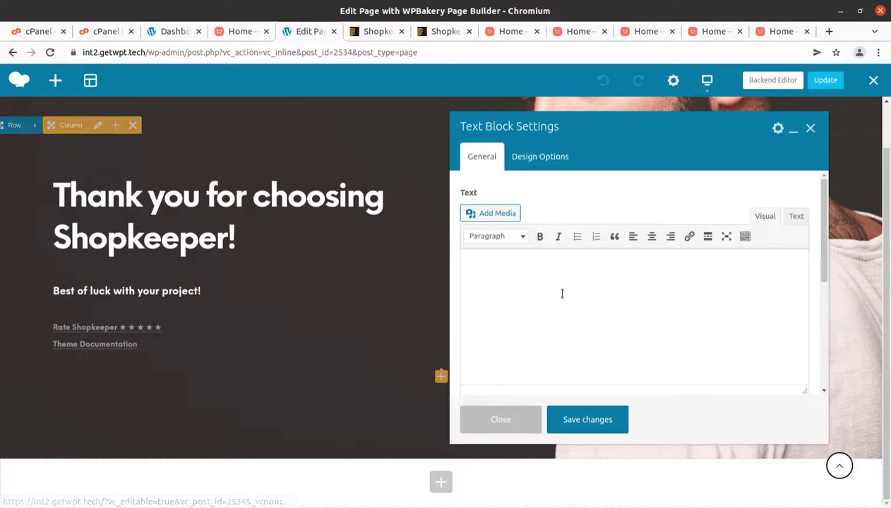
left_click(793, 218)
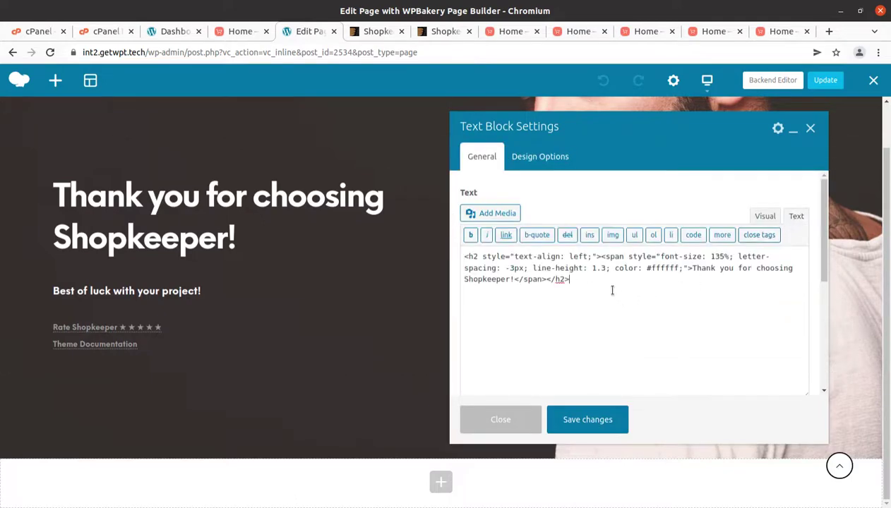
left_click_drag(606, 283, 466, 252)
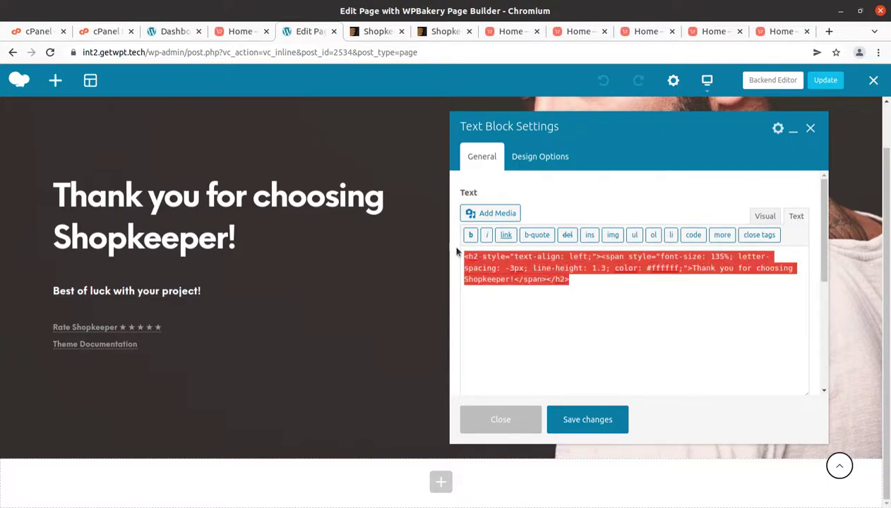
left_click(762, 218)
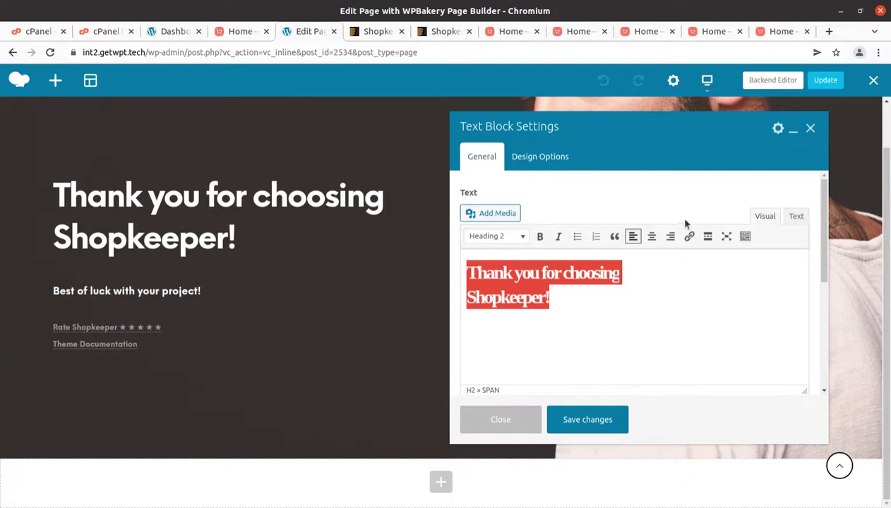
left_click(809, 129)
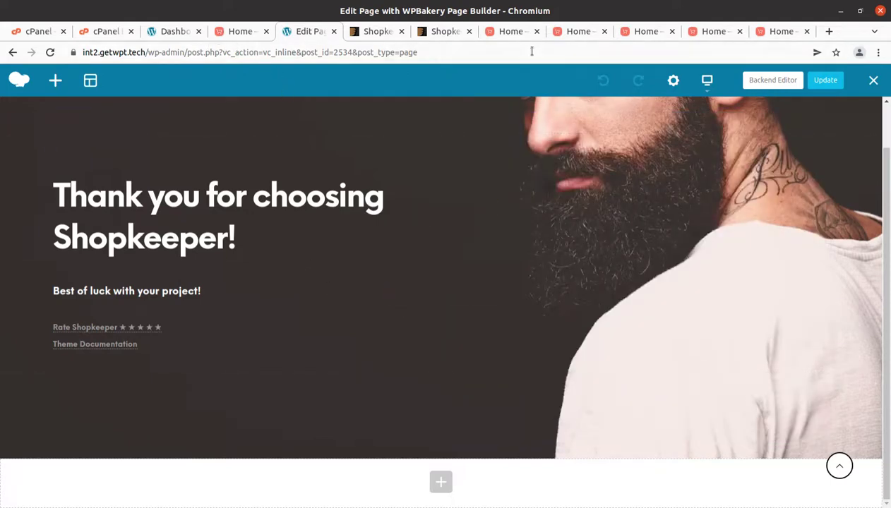
left_click(334, 31)
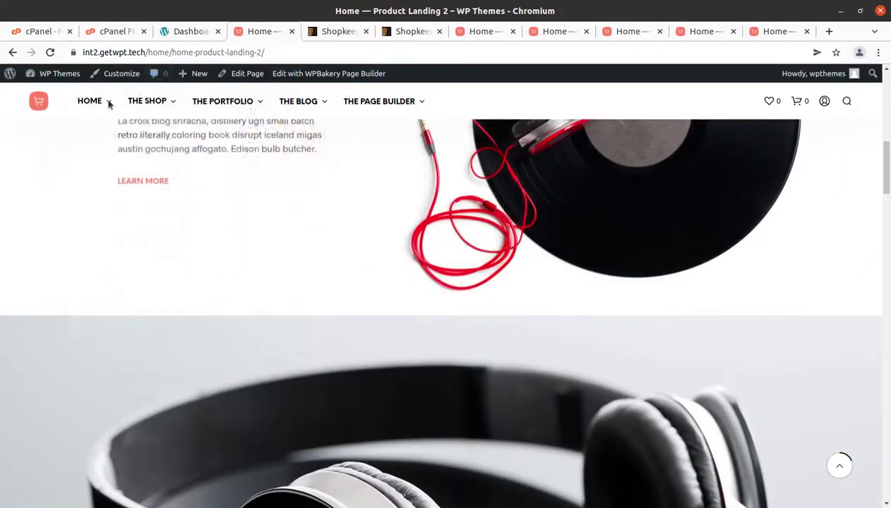
Step: Open the Classic eCommerce 1 home page on the site and load it in the WPBakery Page Builder
mouse_move(112, 99)
left_click(105, 155)
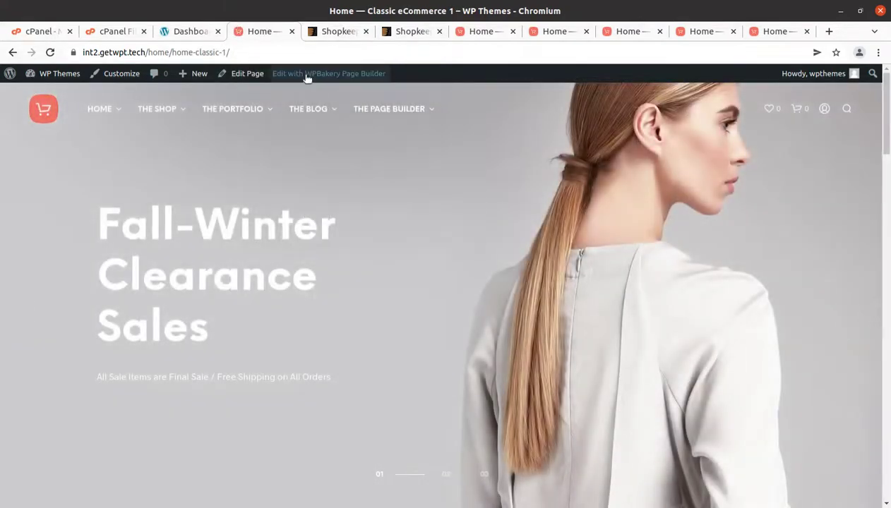
left_click(307, 75)
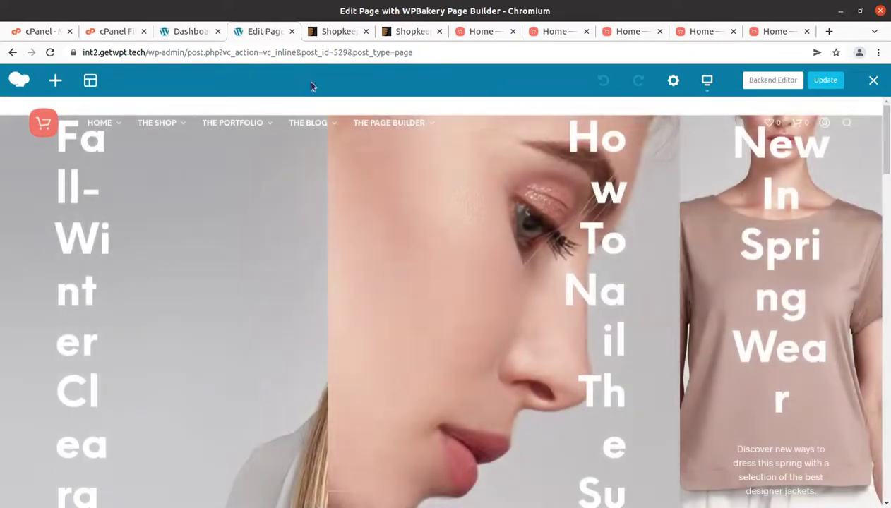
Step: Look over the page in the builder, view the Image Slide settings of the "How To Nail The Summer-Style" slide, and close them
mouse_move(389, 123)
scroll(592, 315, "down", 7)
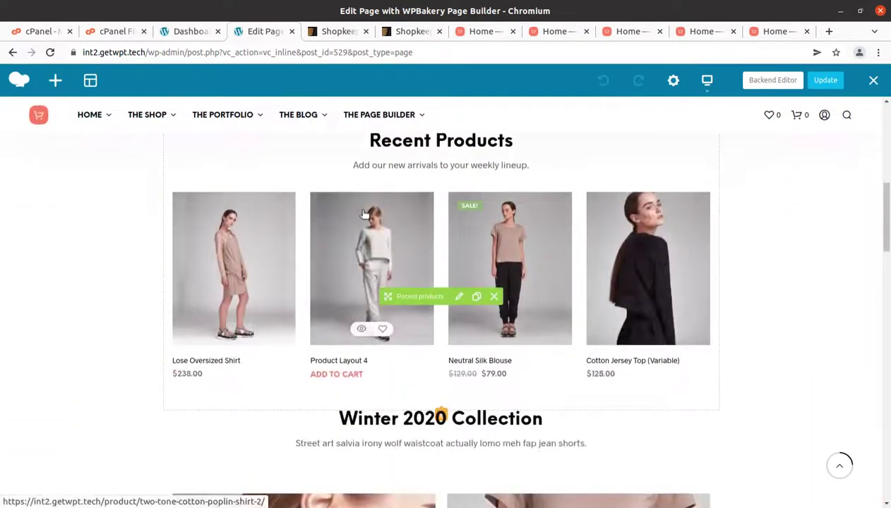
scroll(364, 214, "up", 3)
scroll(364, 213, "up", 3)
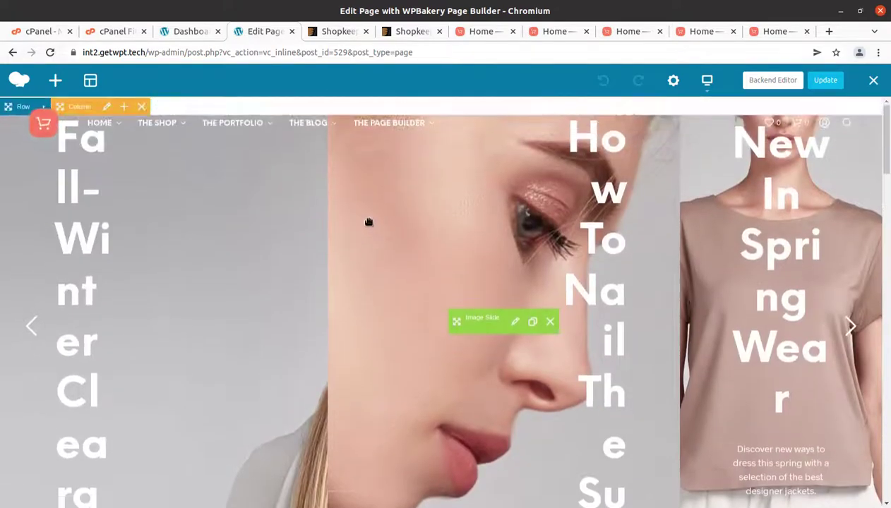
left_click(514, 322)
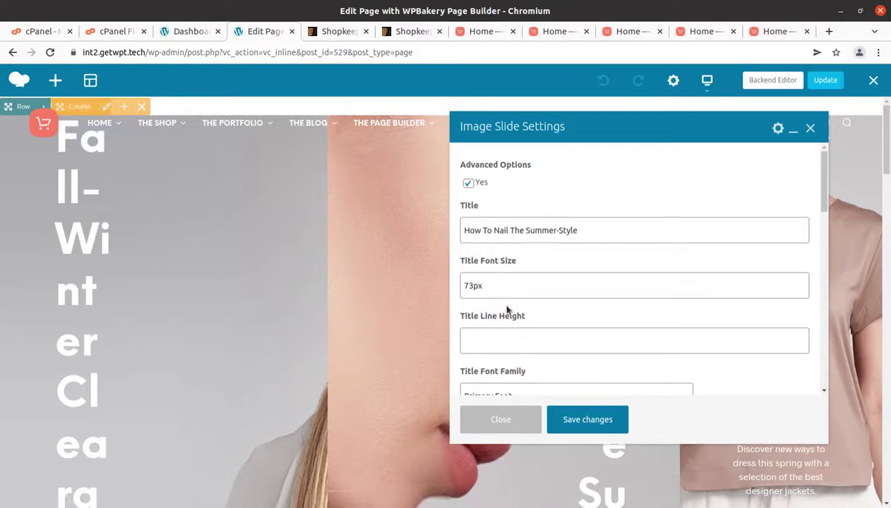
left_click(811, 128)
Step: View the settings of the Recent products element, close them, and exit the page builder to the live page
scroll(555, 249, "down", 5)
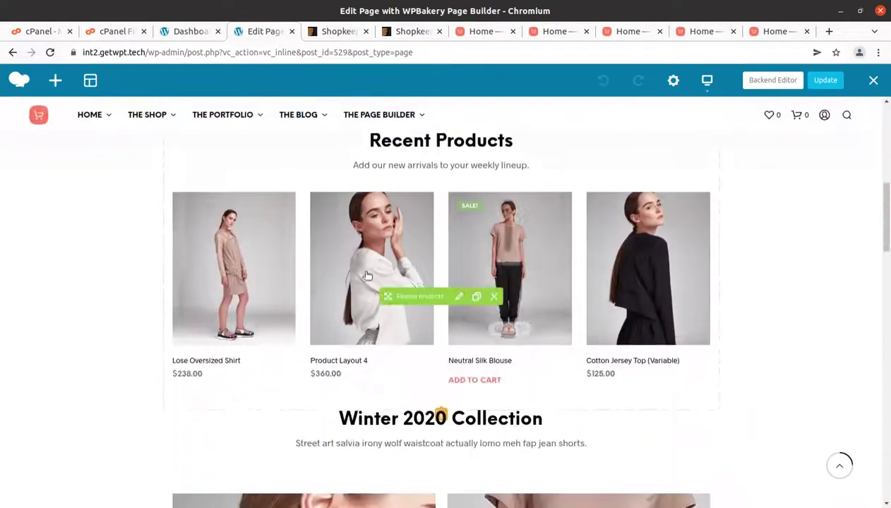
left_click(458, 297)
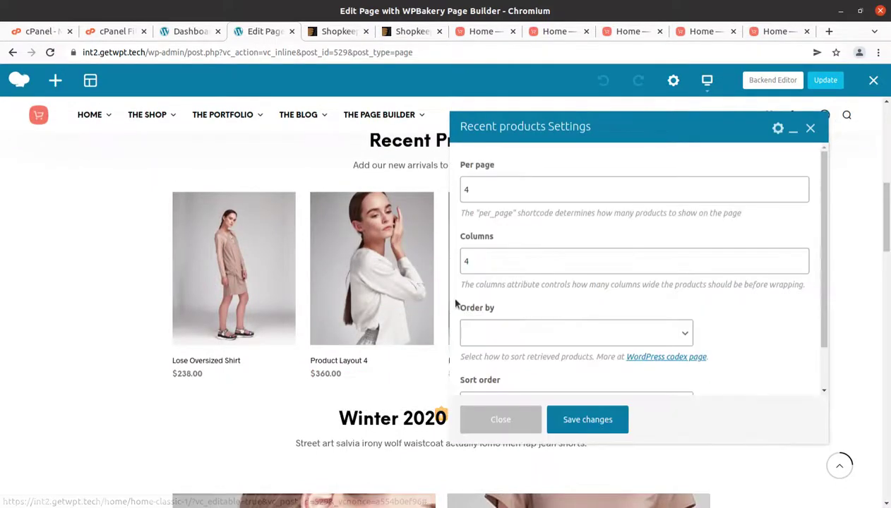
left_click(810, 129)
left_click(874, 80)
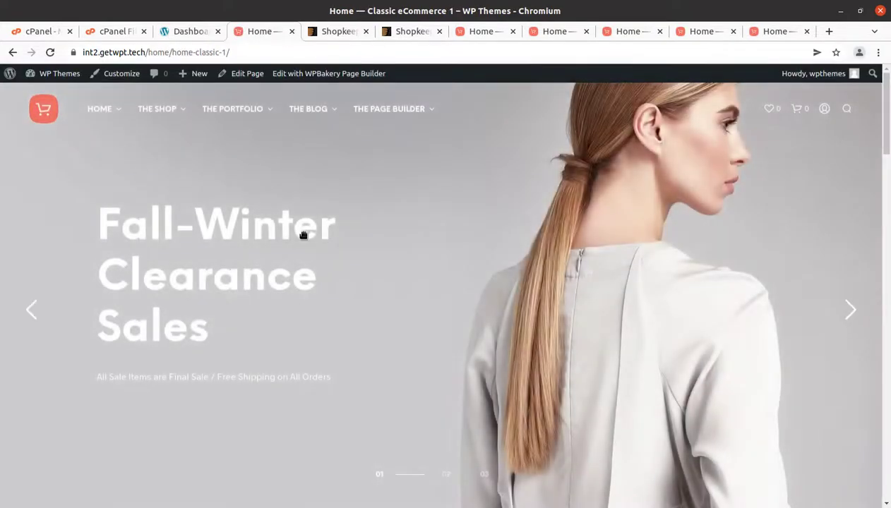
Step: Browse the live Classic eCommerce 1 page, advancing its slider to the third slide and viewing the Recent Products and Winter 2020 Collection sections
scroll(304, 236, "down", 3)
scroll(561, 238, "up", 3)
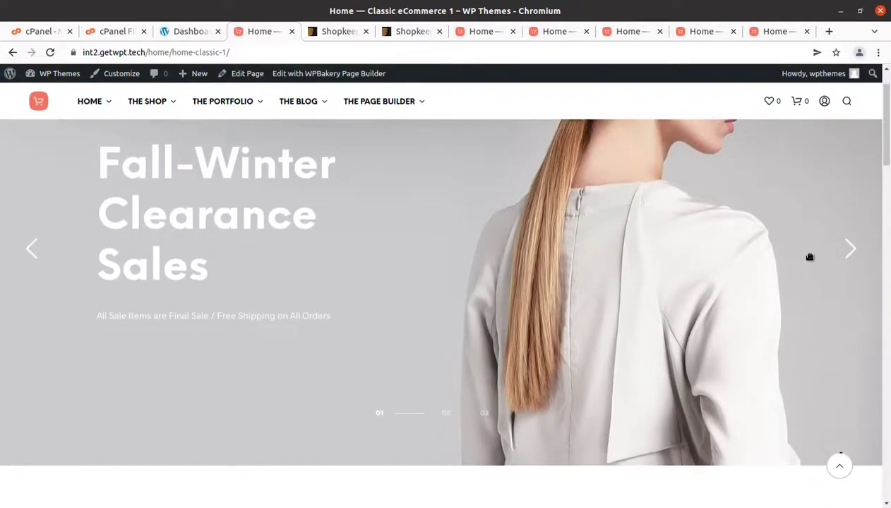
left_click(855, 249)
left_click(855, 250)
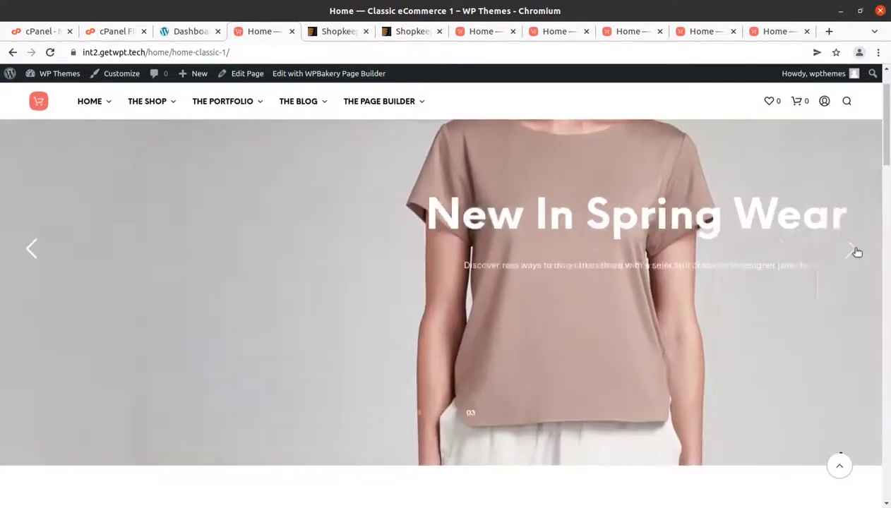
scroll(812, 274, "down", 8)
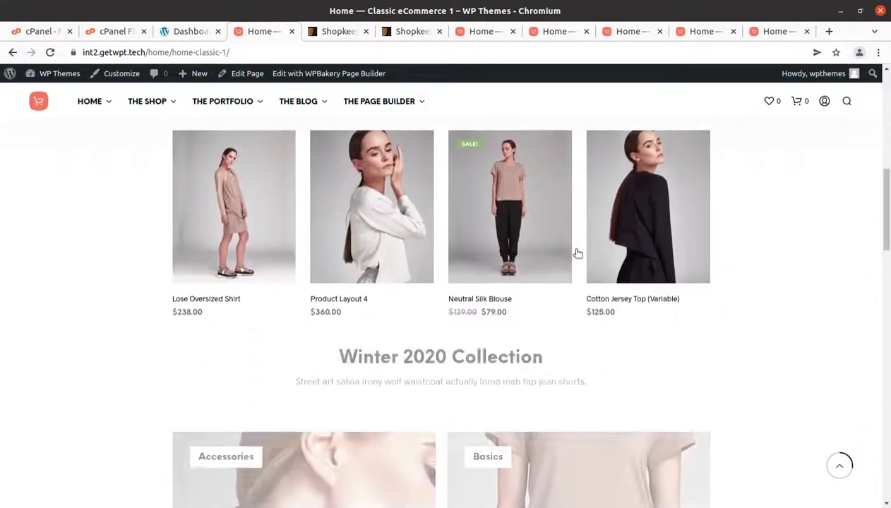
scroll(189, 228, "down", 4)
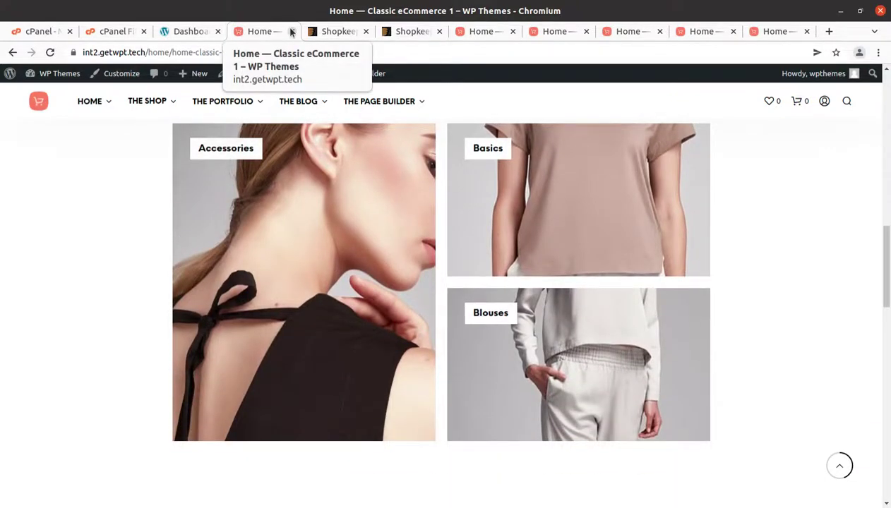
Step: Switch to the WordPress Dashboard and back, and check the live page's Portfolio menu and Recent Products section
left_click(175, 32)
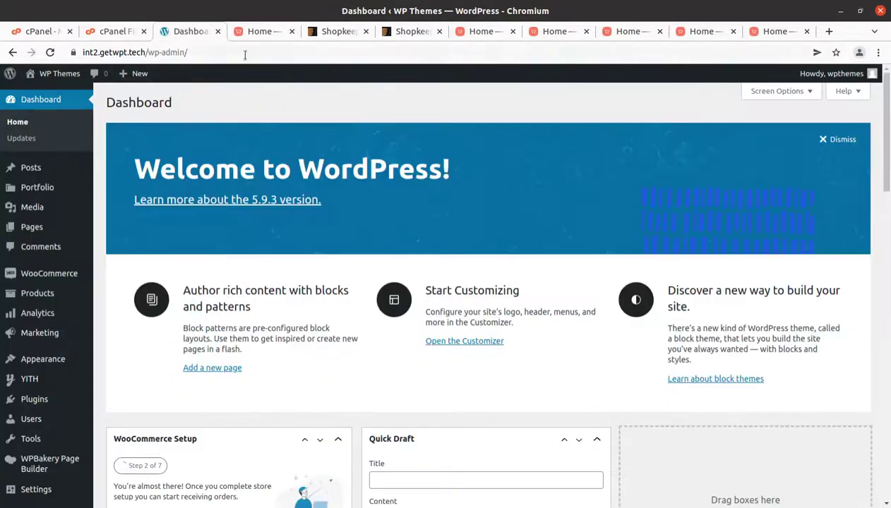
left_click(255, 39)
mouse_move(185, 108)
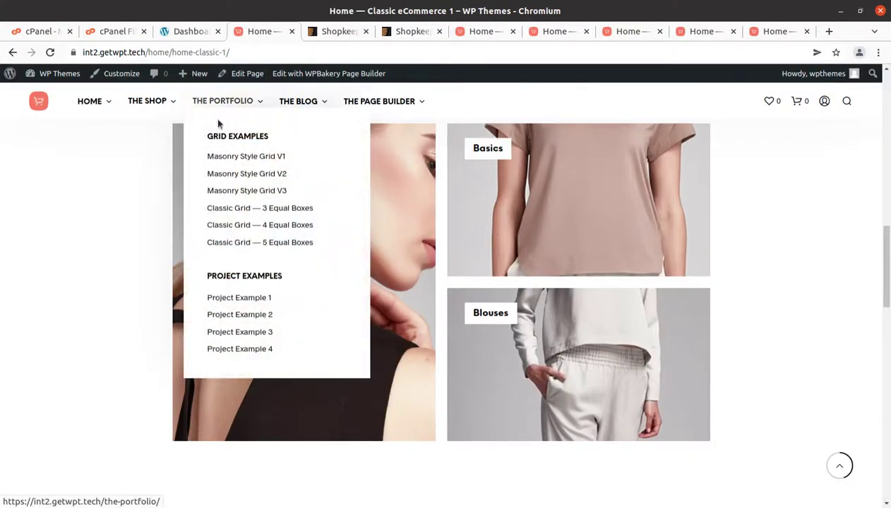
scroll(366, 239, "up", 5)
mouse_move(366, 241)
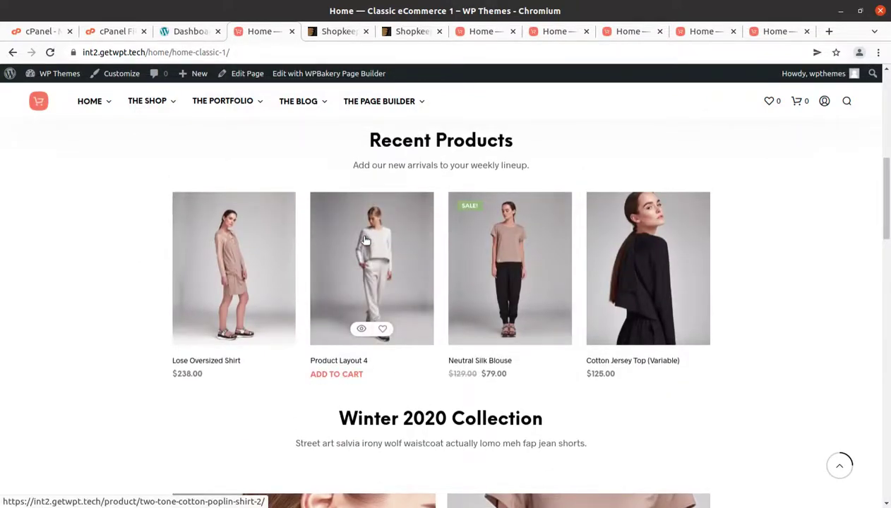
Step: Close the browser tabs with the ThemeForest item page and the Lookbook: Best Selling demo
left_click(322, 33)
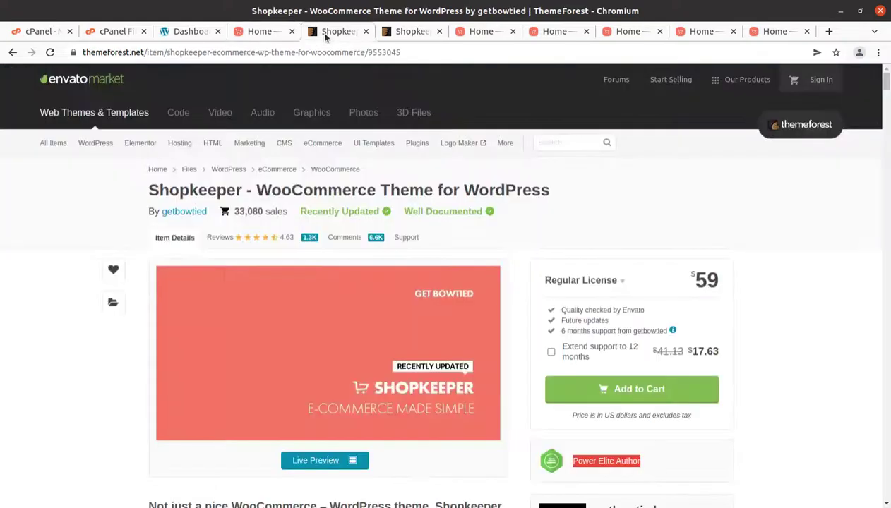
left_click(366, 32)
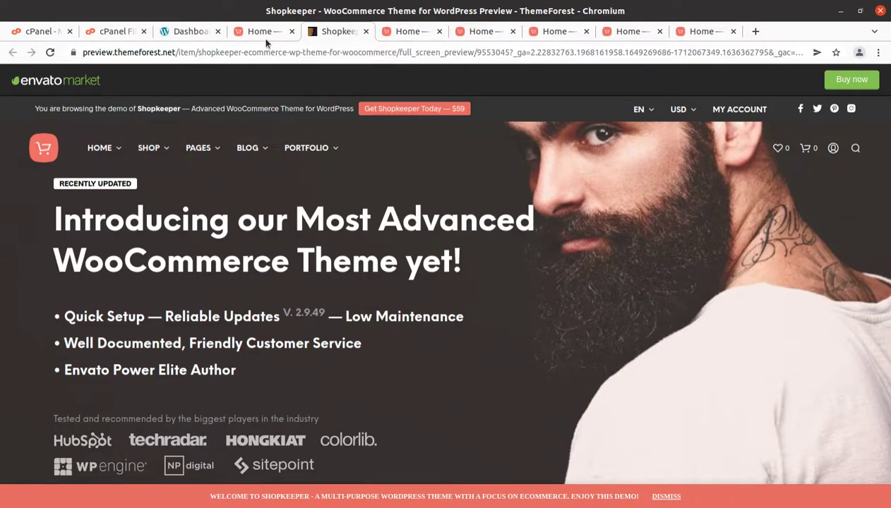
left_click(401, 32)
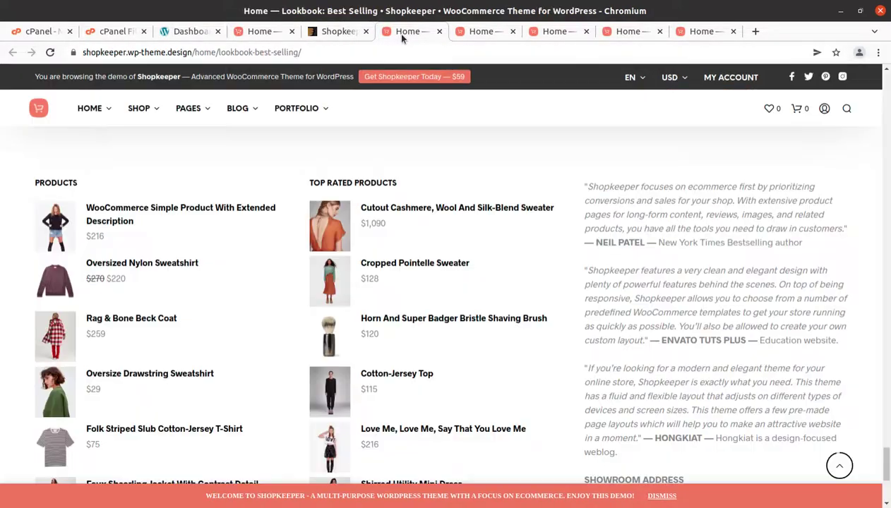
left_click(439, 31)
Step: Review the open Shopkeeper demo pages Lookbook: Men, Product Landing 1 and Product Landing 2
scroll(428, 117, "up", 2)
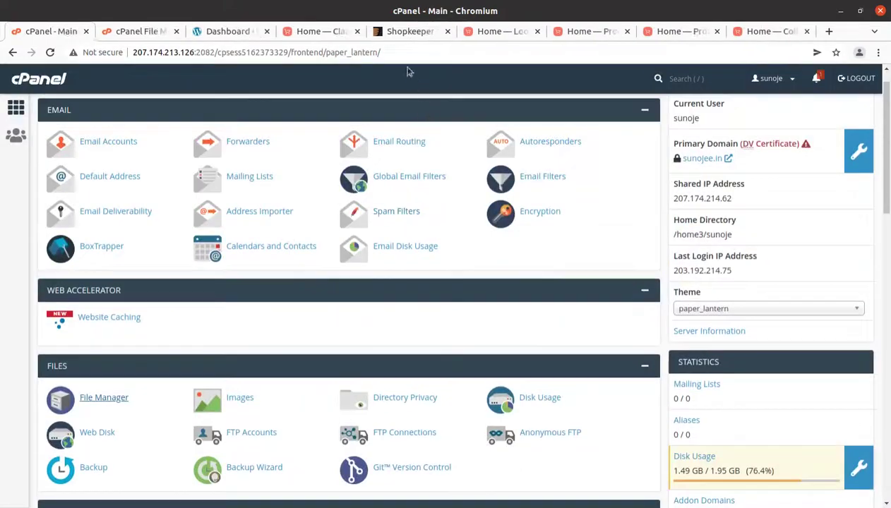
left_click(412, 33)
left_click(504, 33)
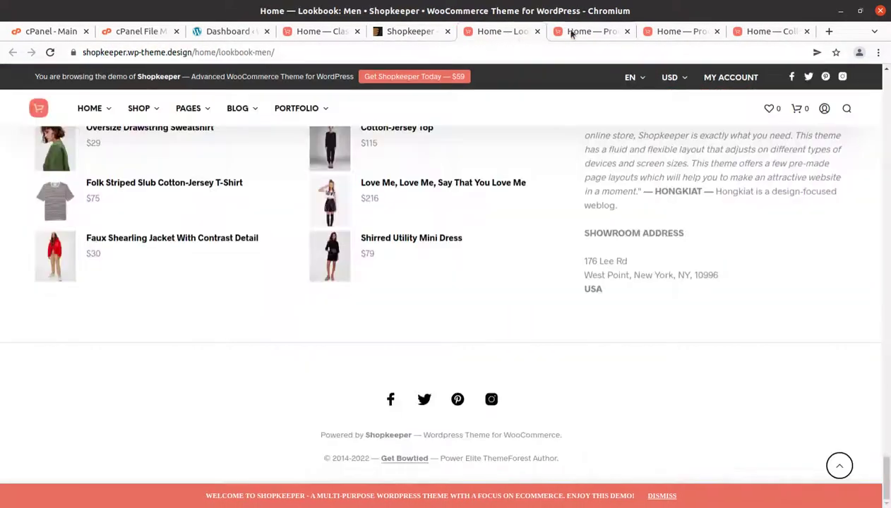
left_click(567, 32)
scroll(522, 113, "down", 5)
scroll(509, 131, "up", 3)
scroll(507, 132, "up", 10)
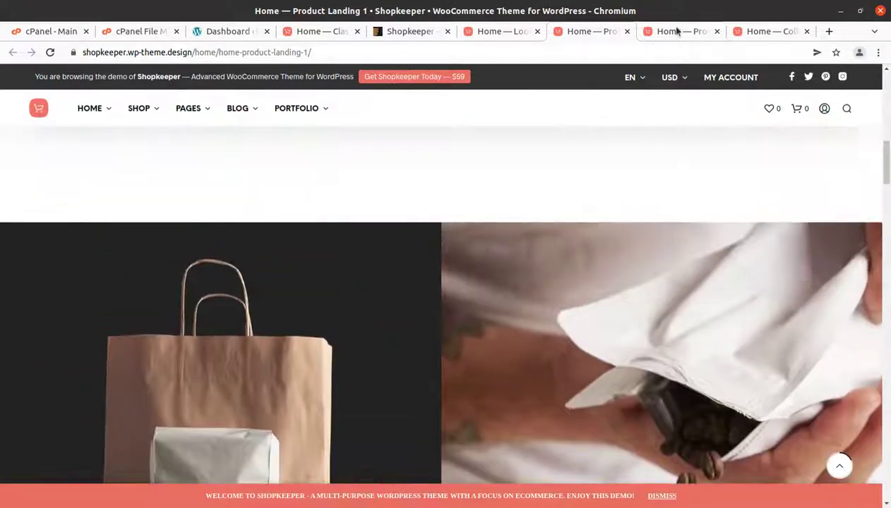
left_click(677, 33)
scroll(383, 168, "up", 5)
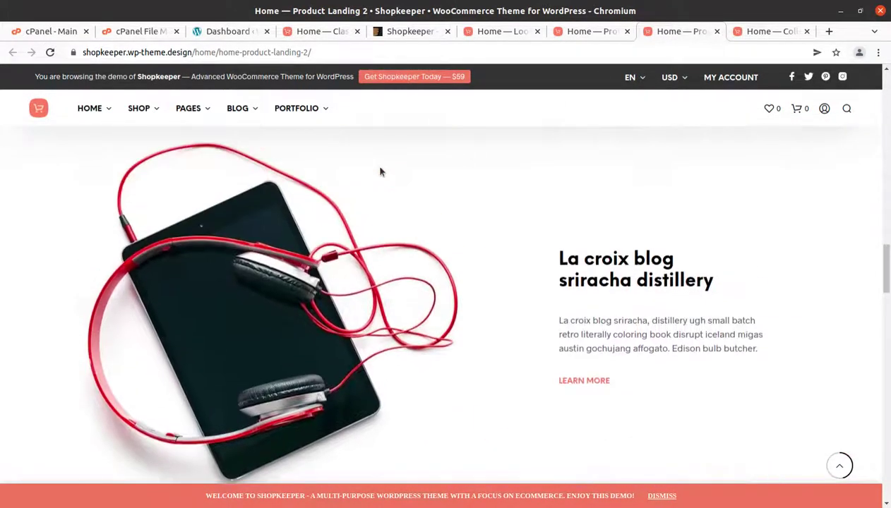